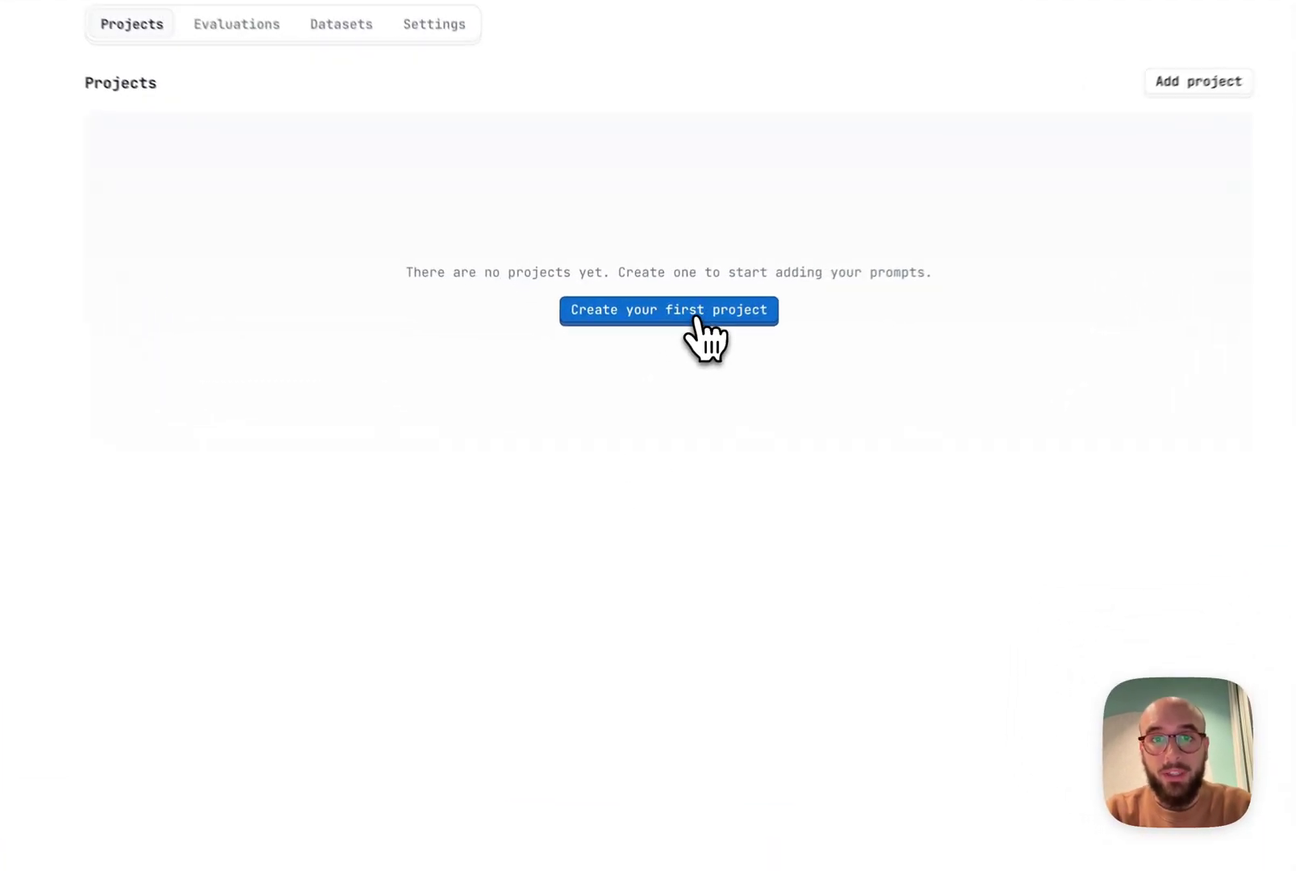
Create a new project named Demo
click(667, 345)
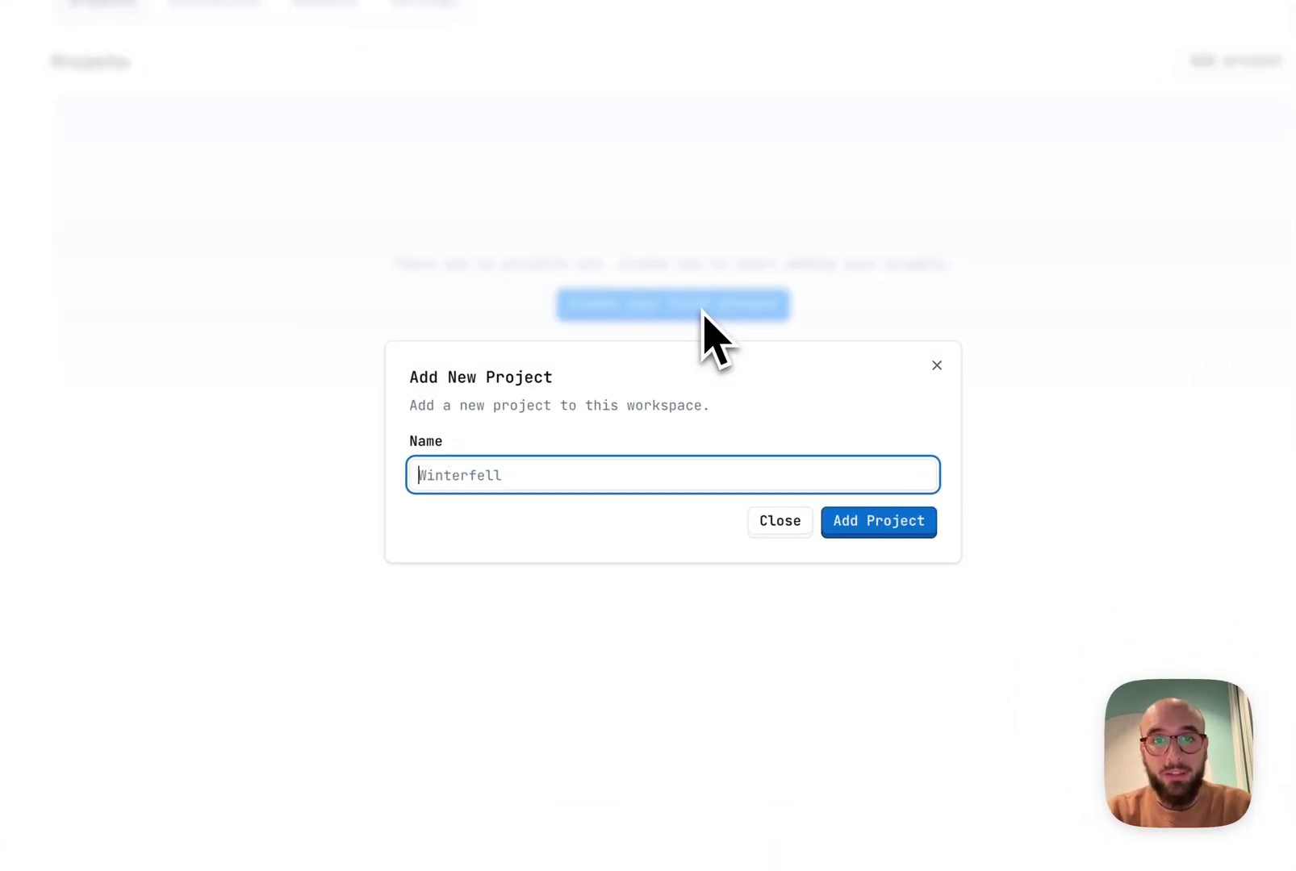
text(Demo)
click(909, 525)
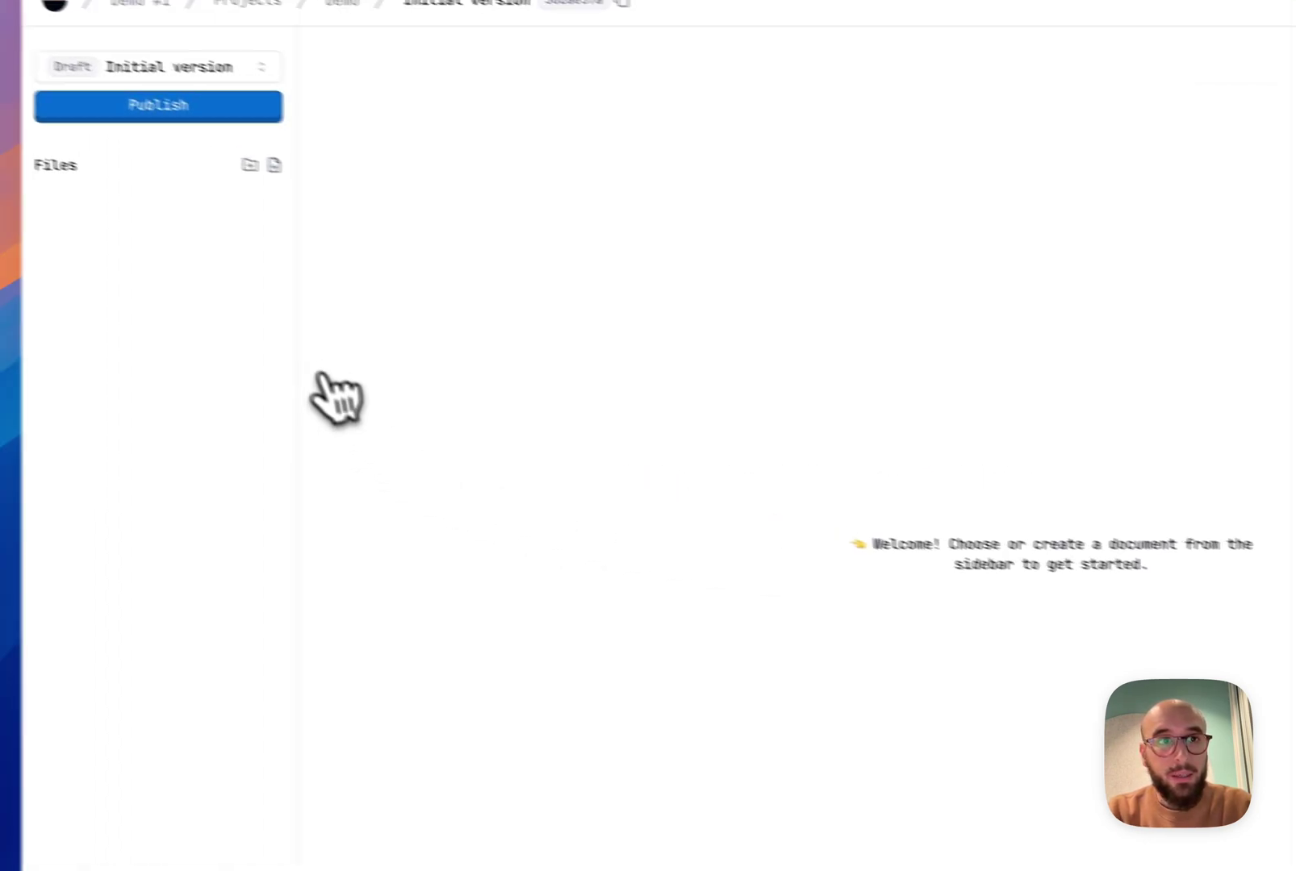
Add an empty prompt file named 'prompt' to the Demo project
click(278, 166)
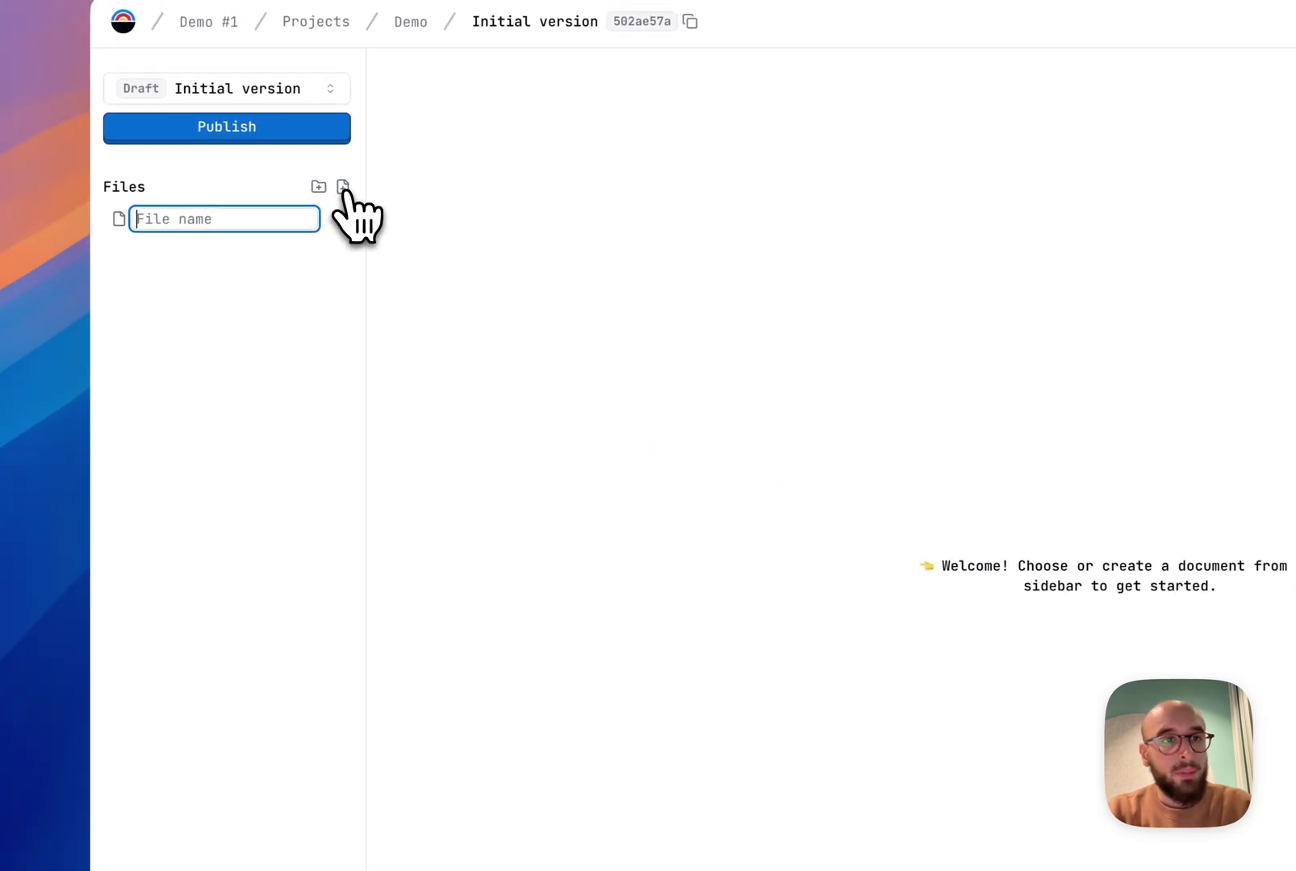
text(prompt)
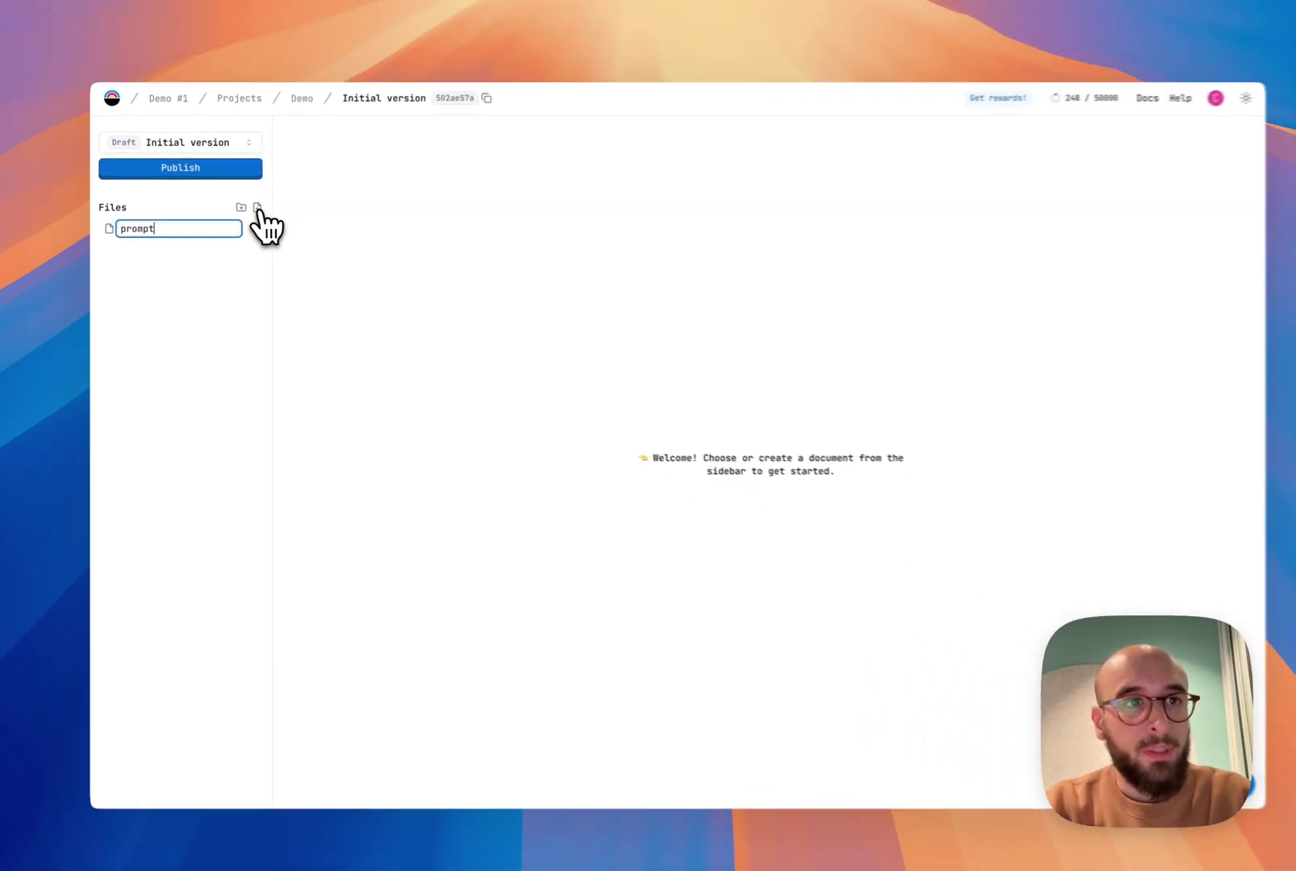
key(Return)
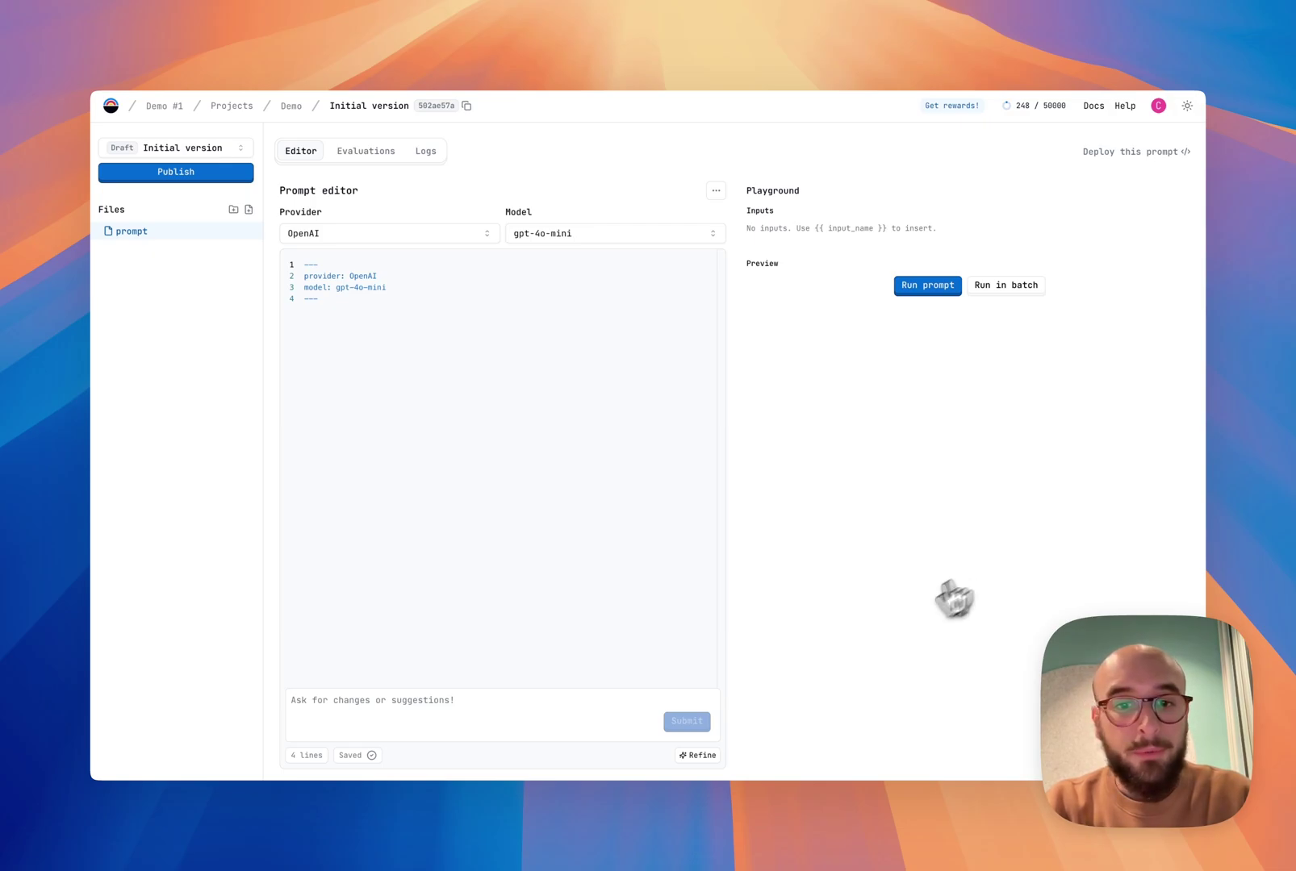
Have the AI write and apply a B2B SaaS feedback-categorizer prompt using a {{feedback}} input
click(506, 717)
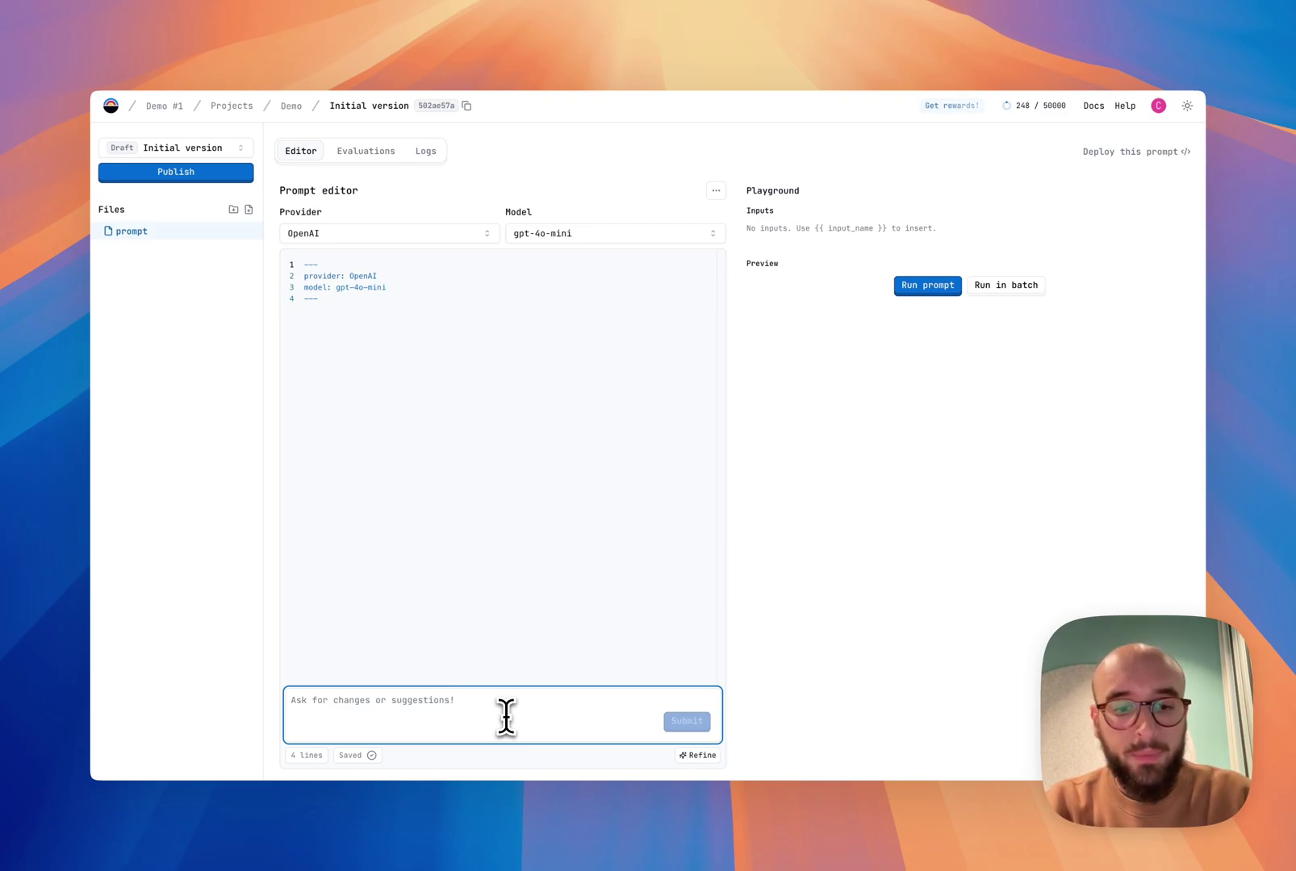
text(you're a feedback categorizer, take in user input with the feedback and try to categ)
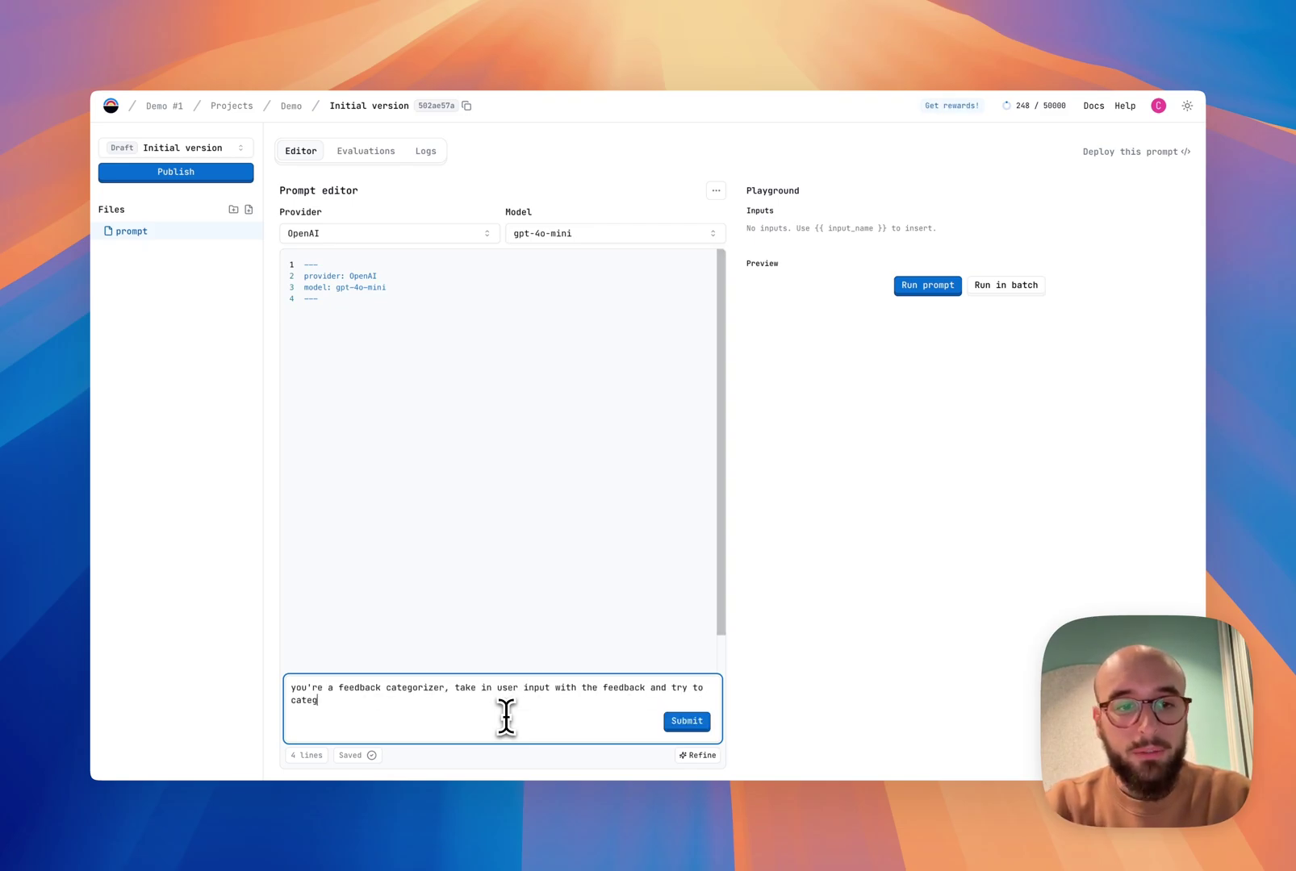
text(orize it in a single category. we're a b2b saas company, take that into account when deciding the c)
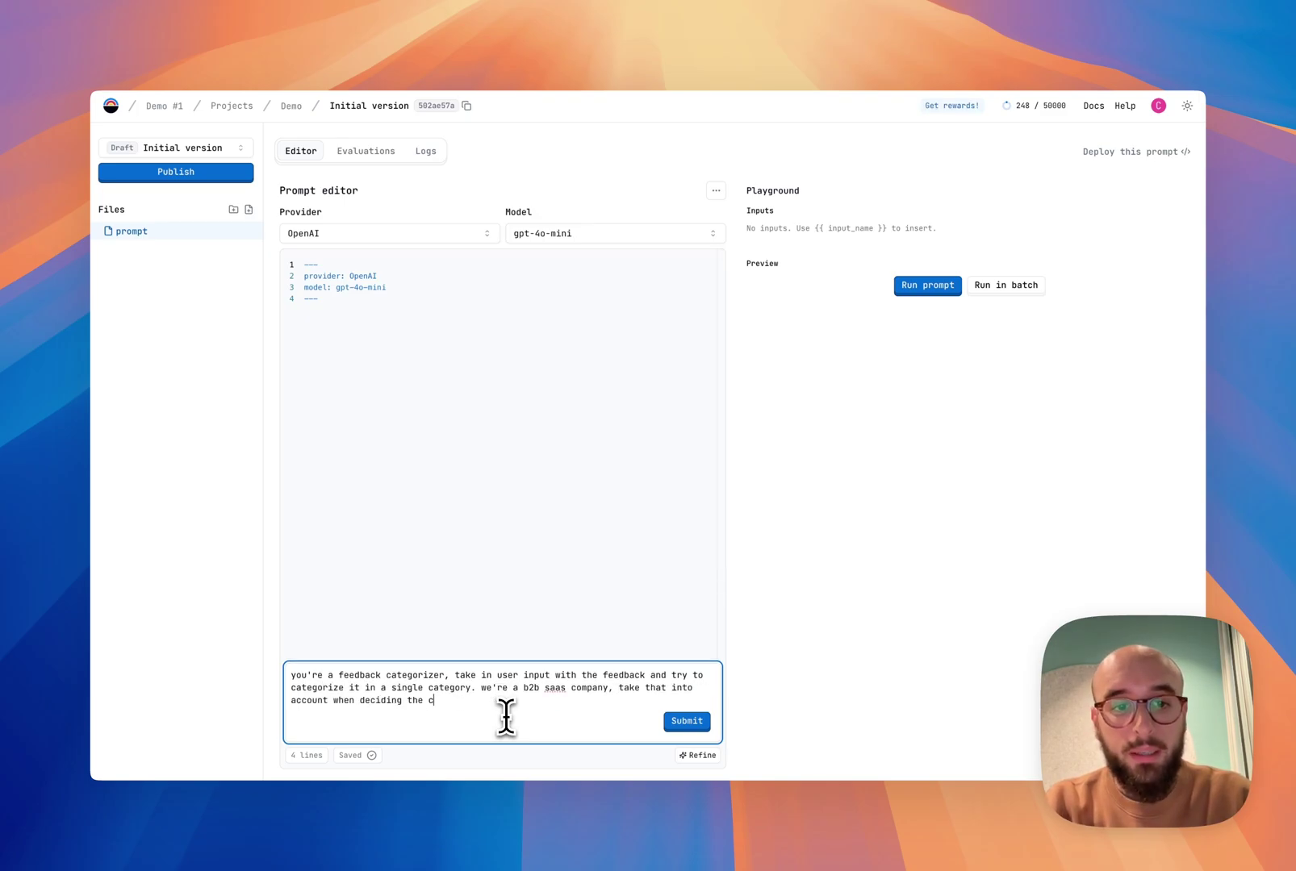
text(ategories.)
click(686, 722)
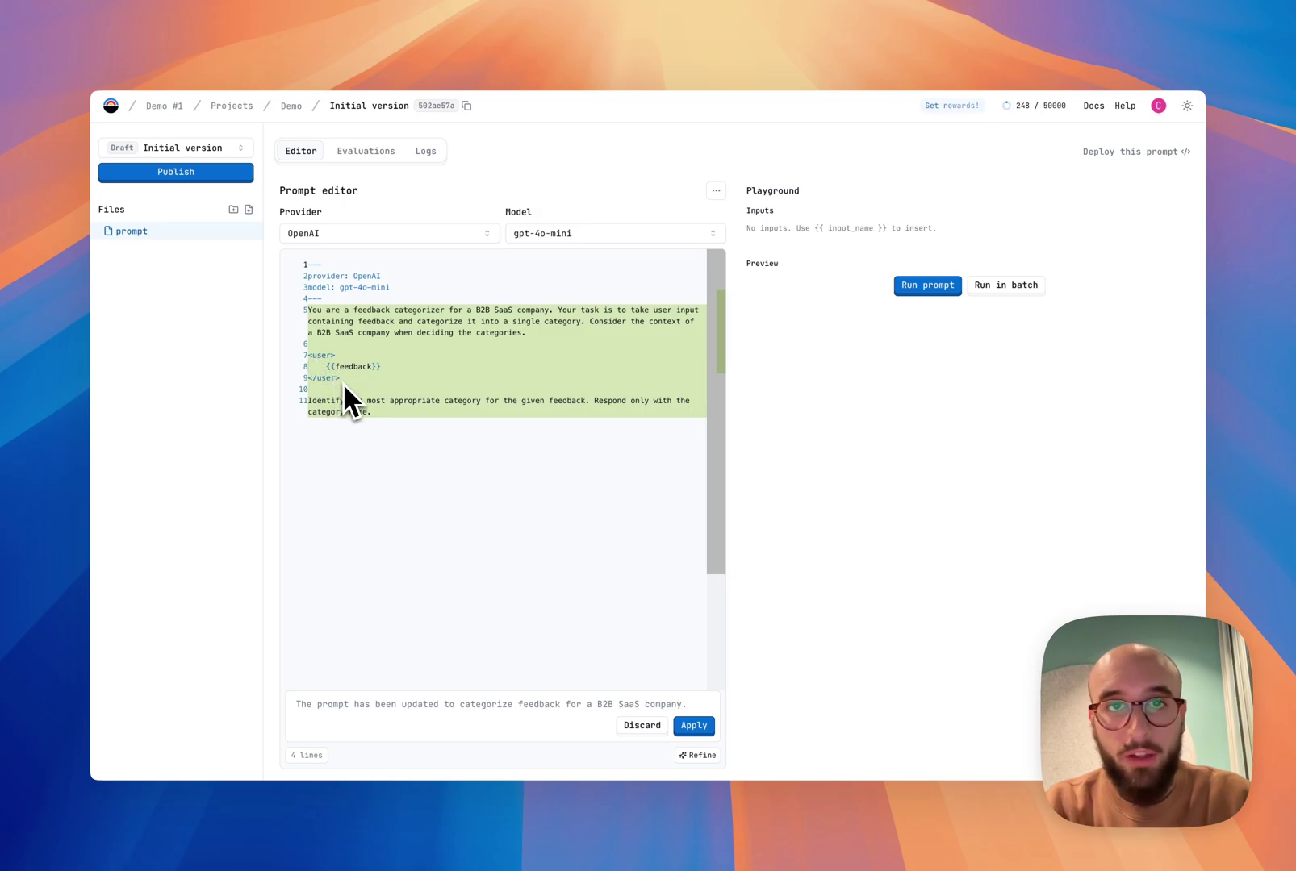
click(693, 725)
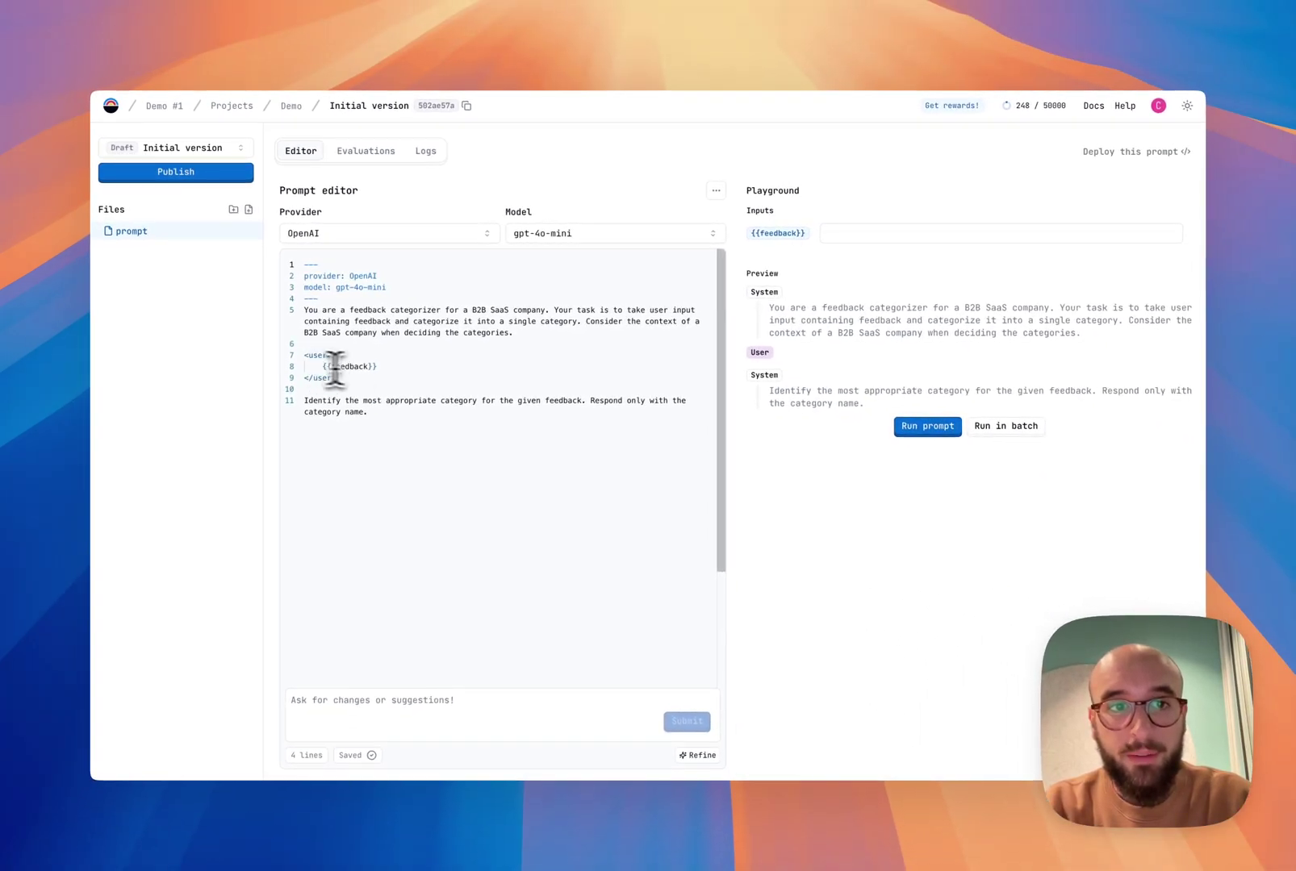
drag(322, 366, 380, 367)
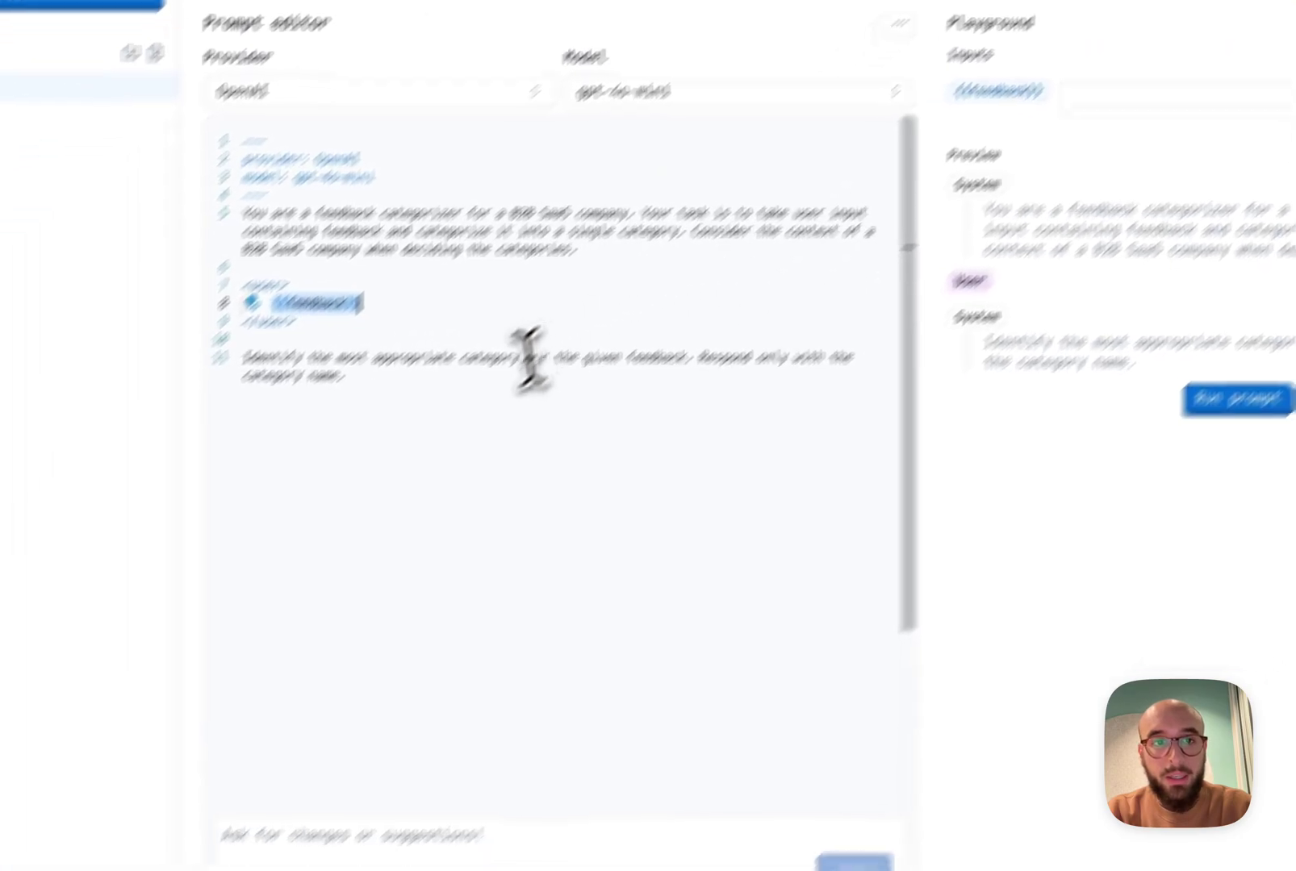
click(352, 368)
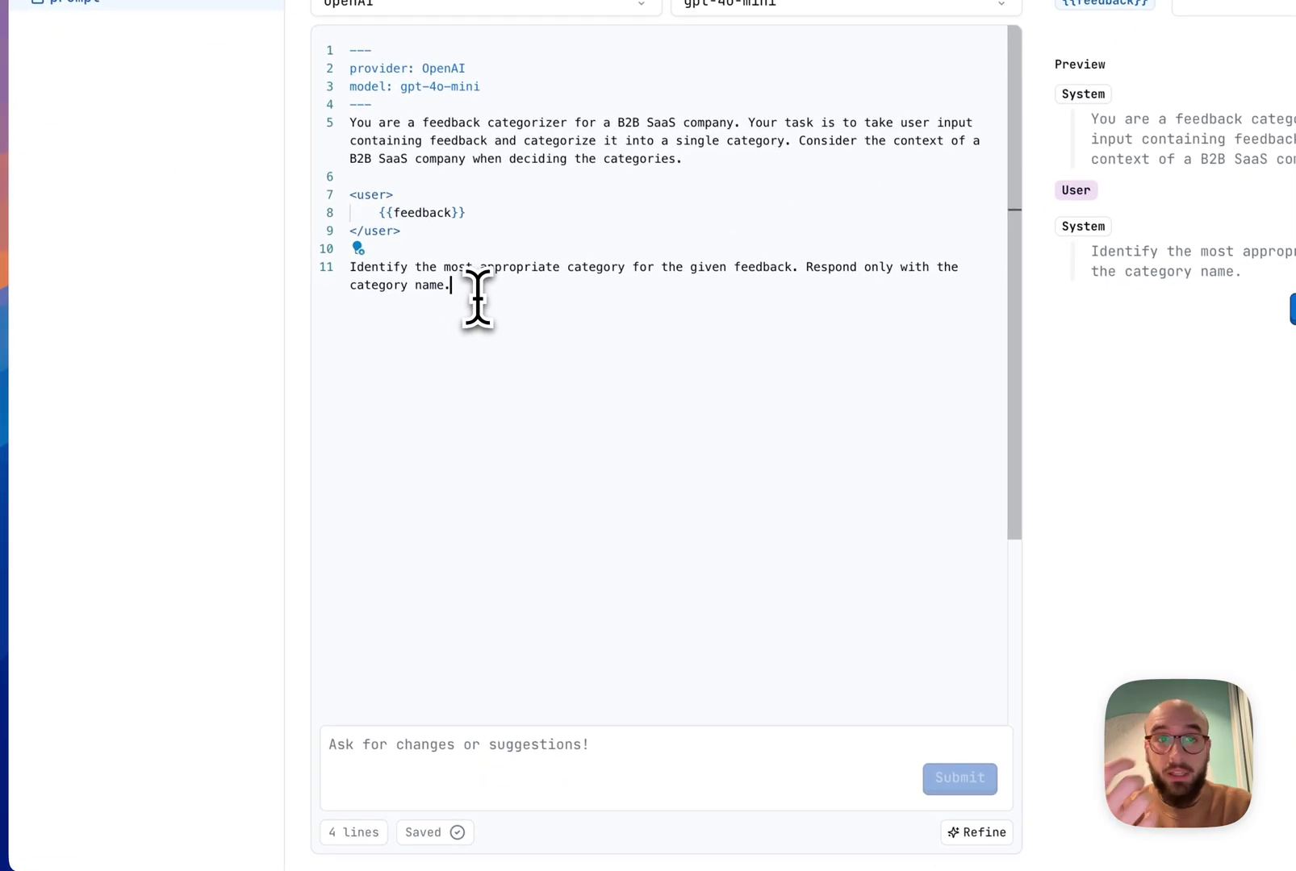
Ask the AI to add ten possible categories, Product Quality through Other, and apply them
click(563, 754)
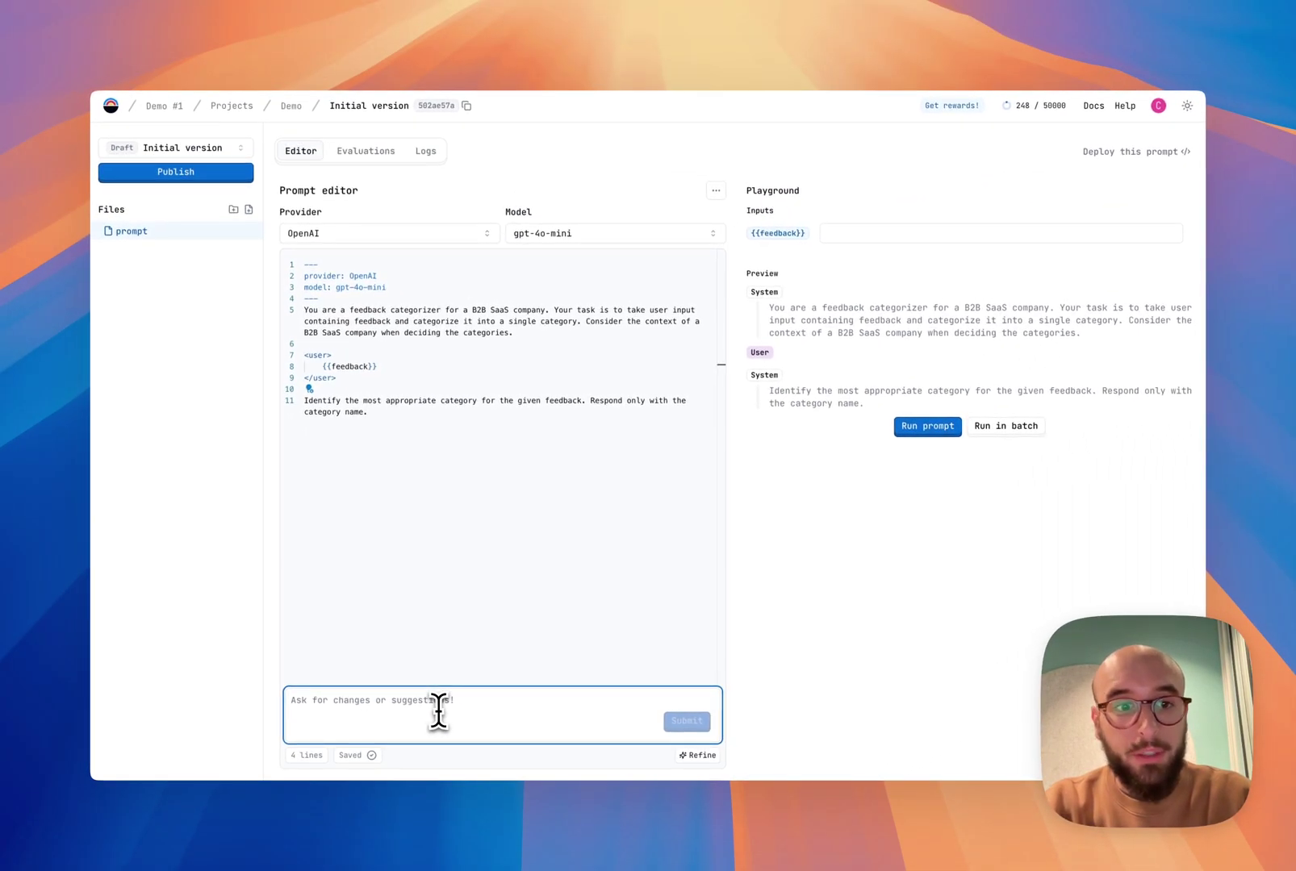
text(add a list of the possible categories)
key(Return)
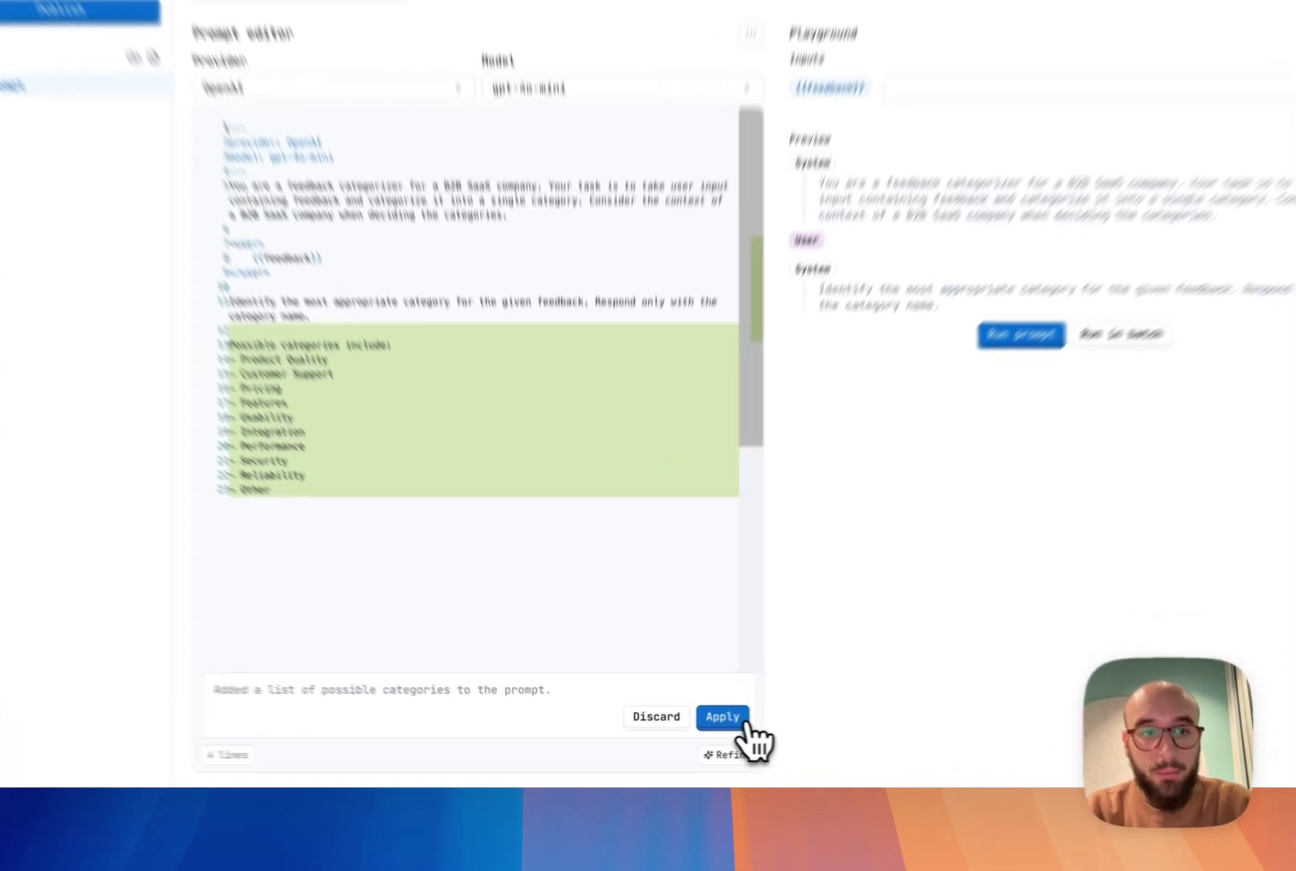
click(693, 725)
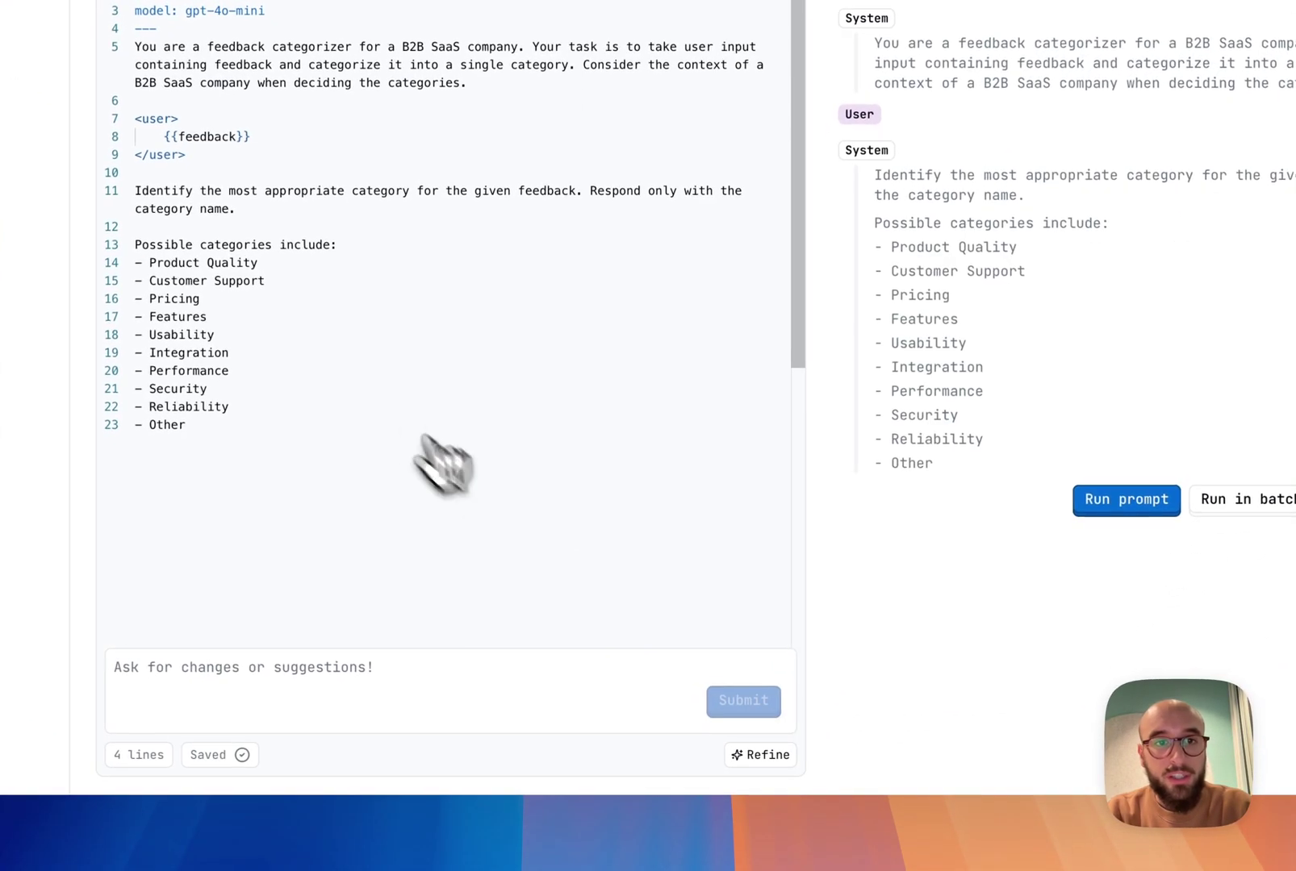
Run the prompt on 'the product is awesome, especially how well the UX works!' to get Usability
click(790, 211)
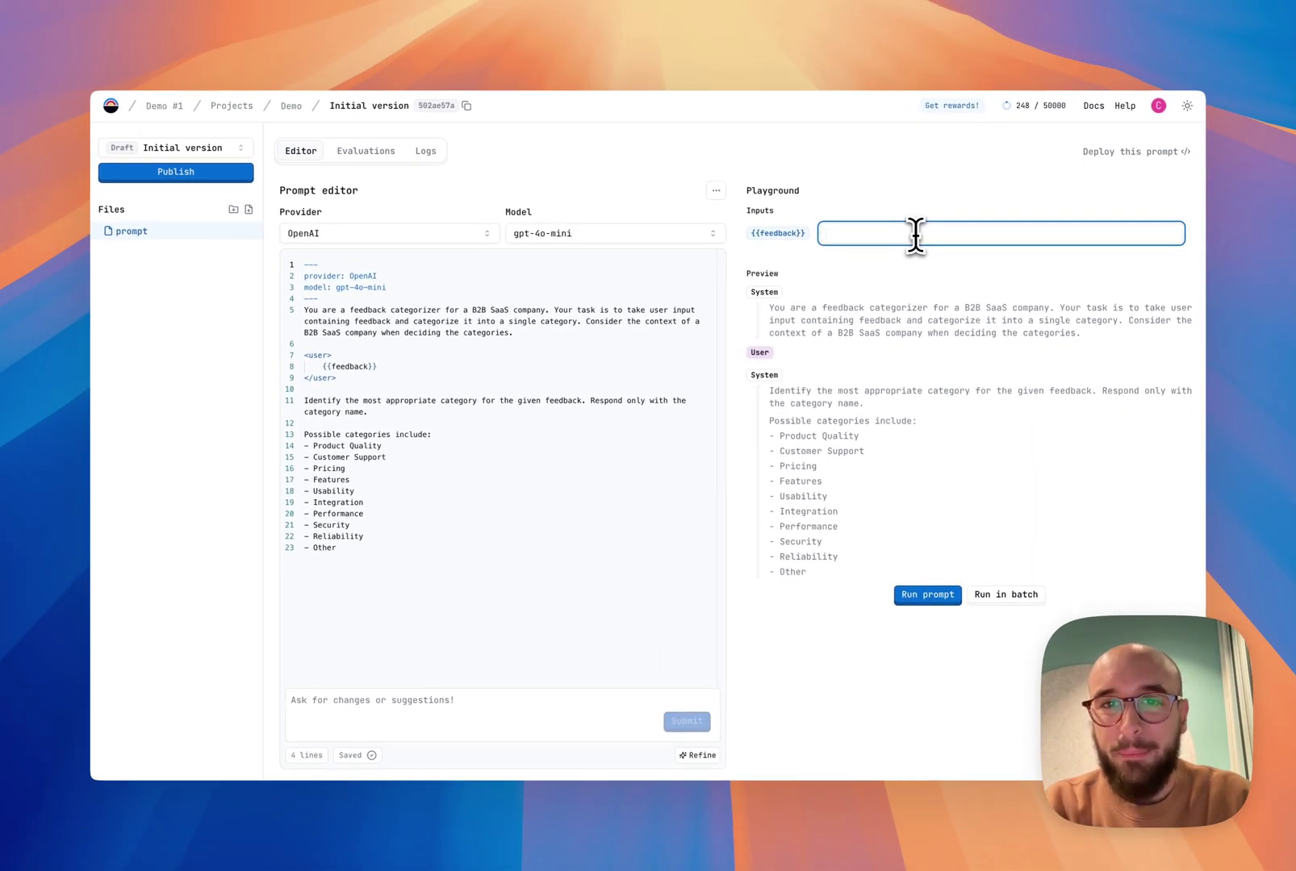
text(the pr)
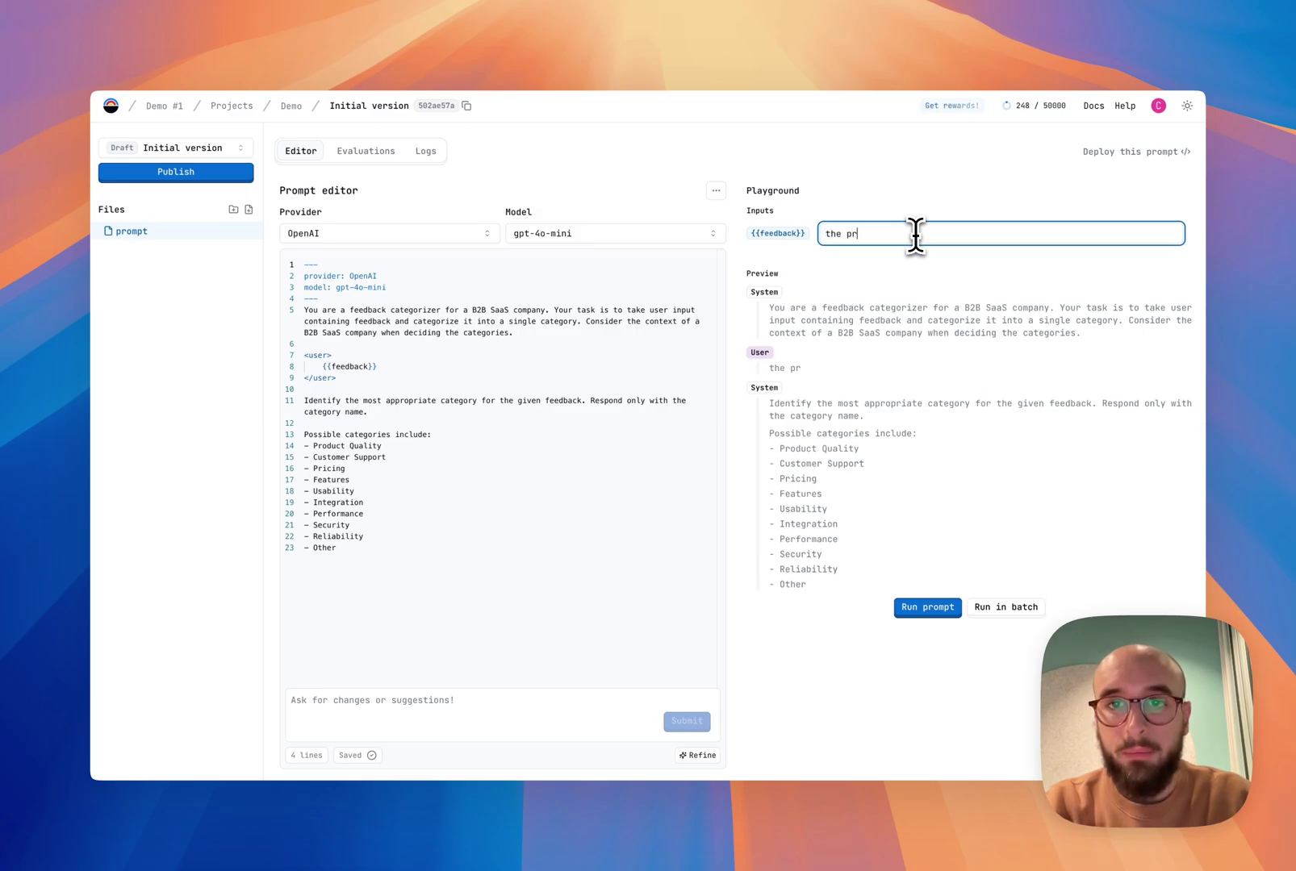
text(oduct is awesome, especially)
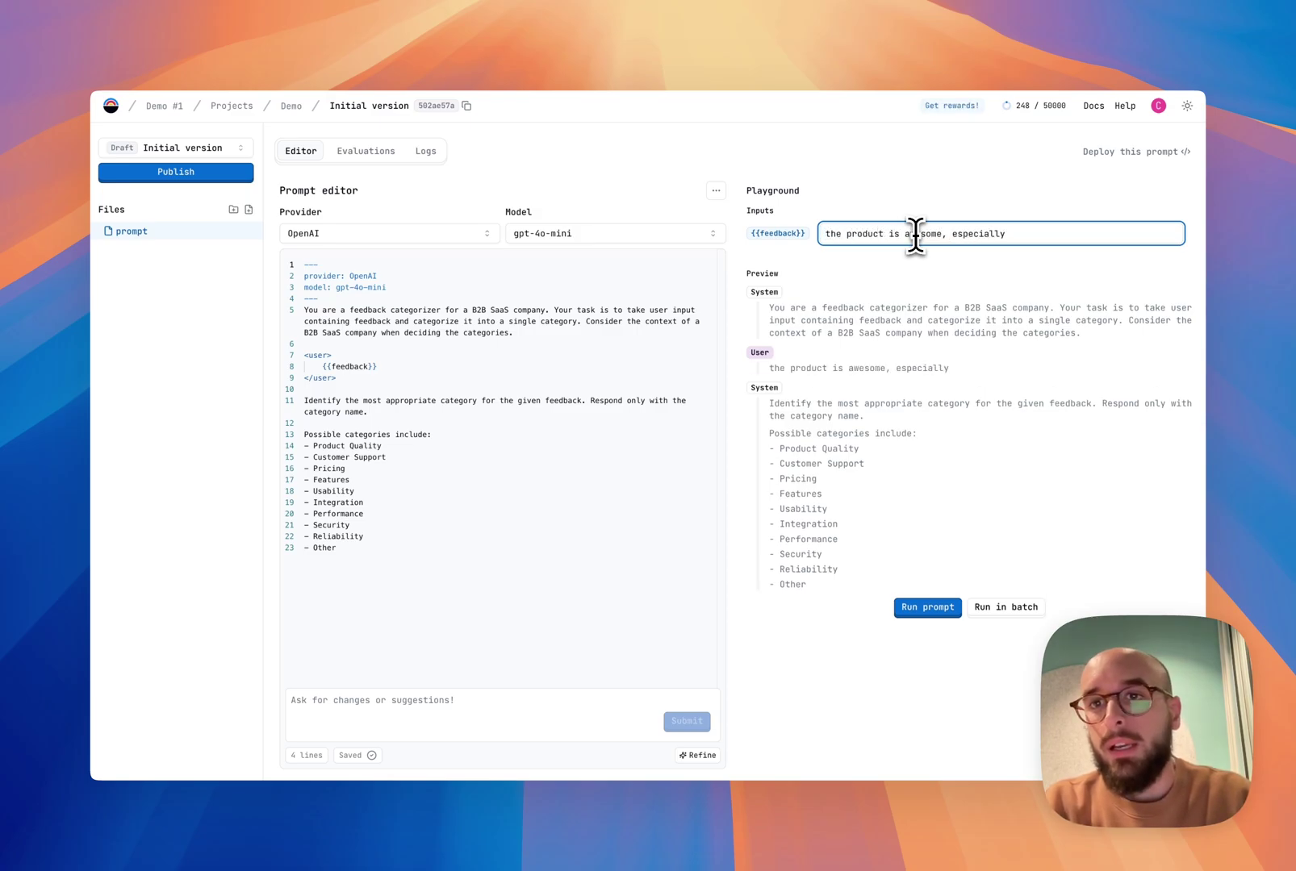
text( how well the )
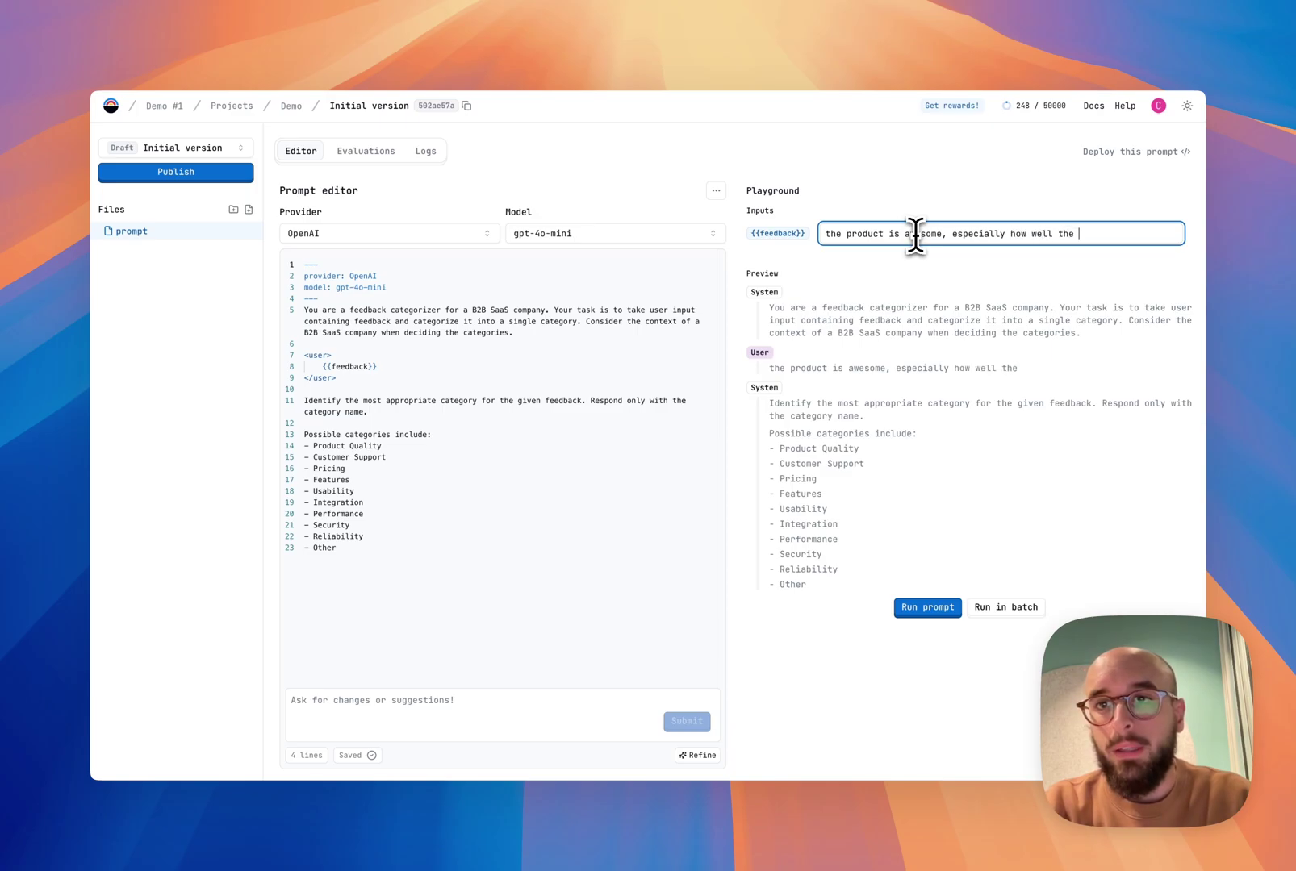
text(UX works!)
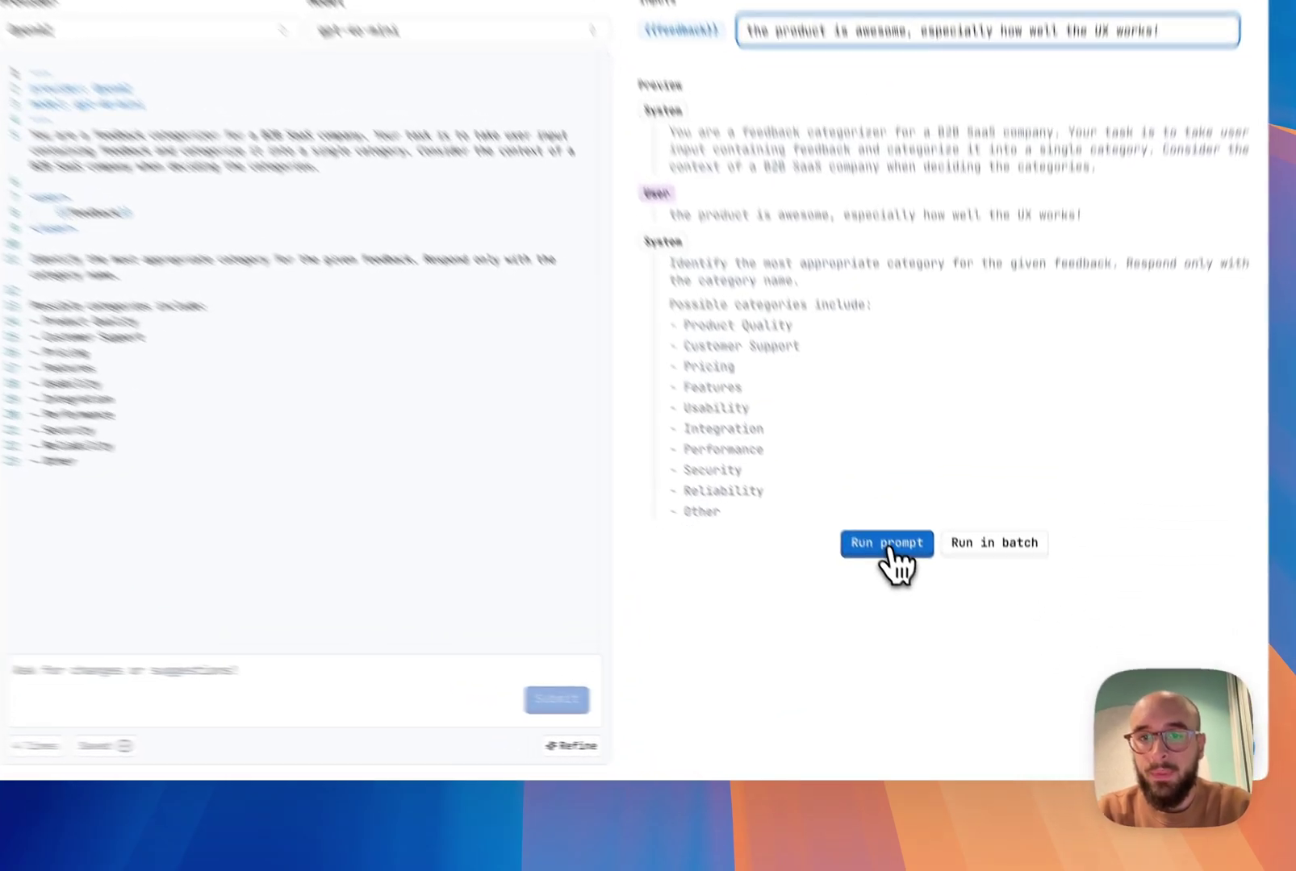
click(923, 607)
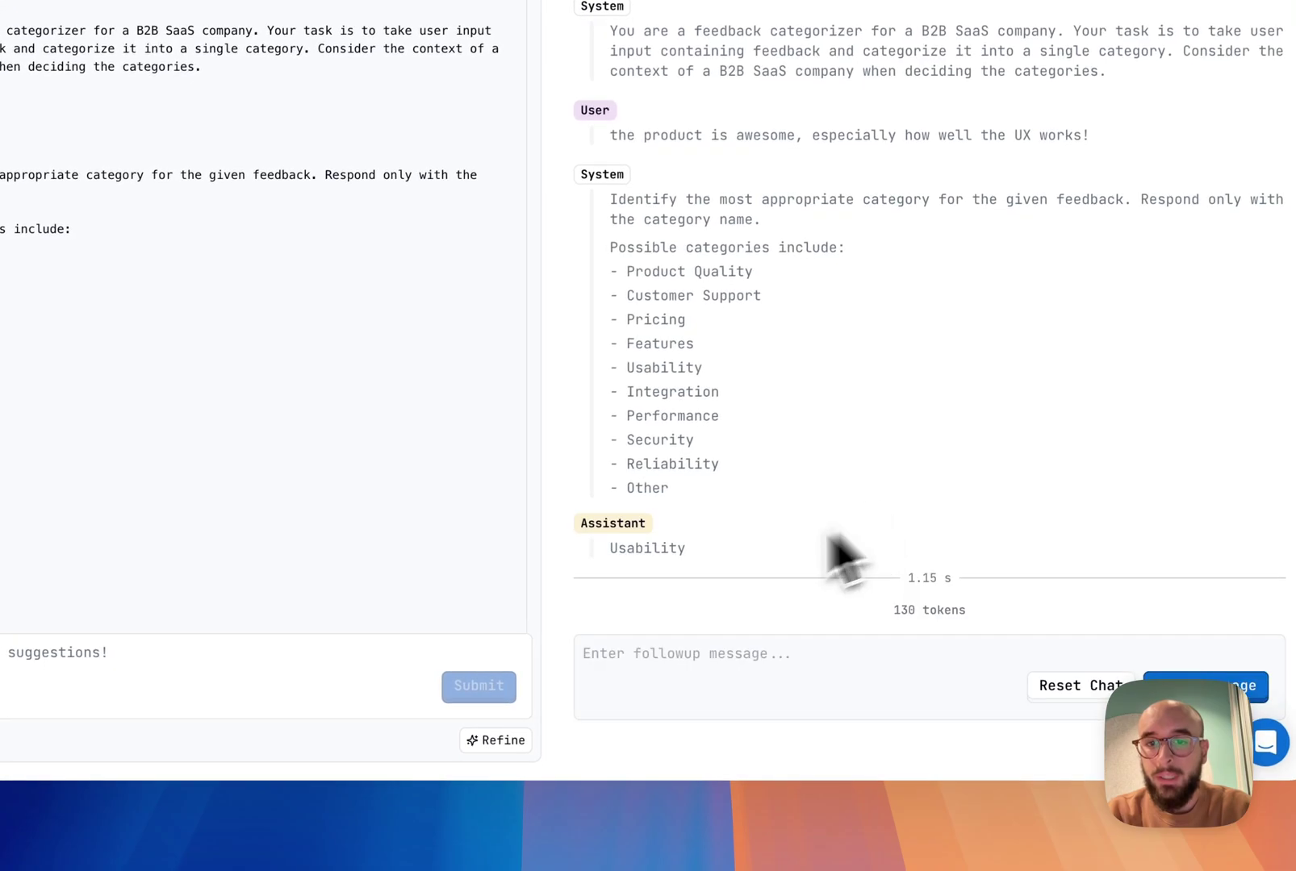
double_click(622, 552)
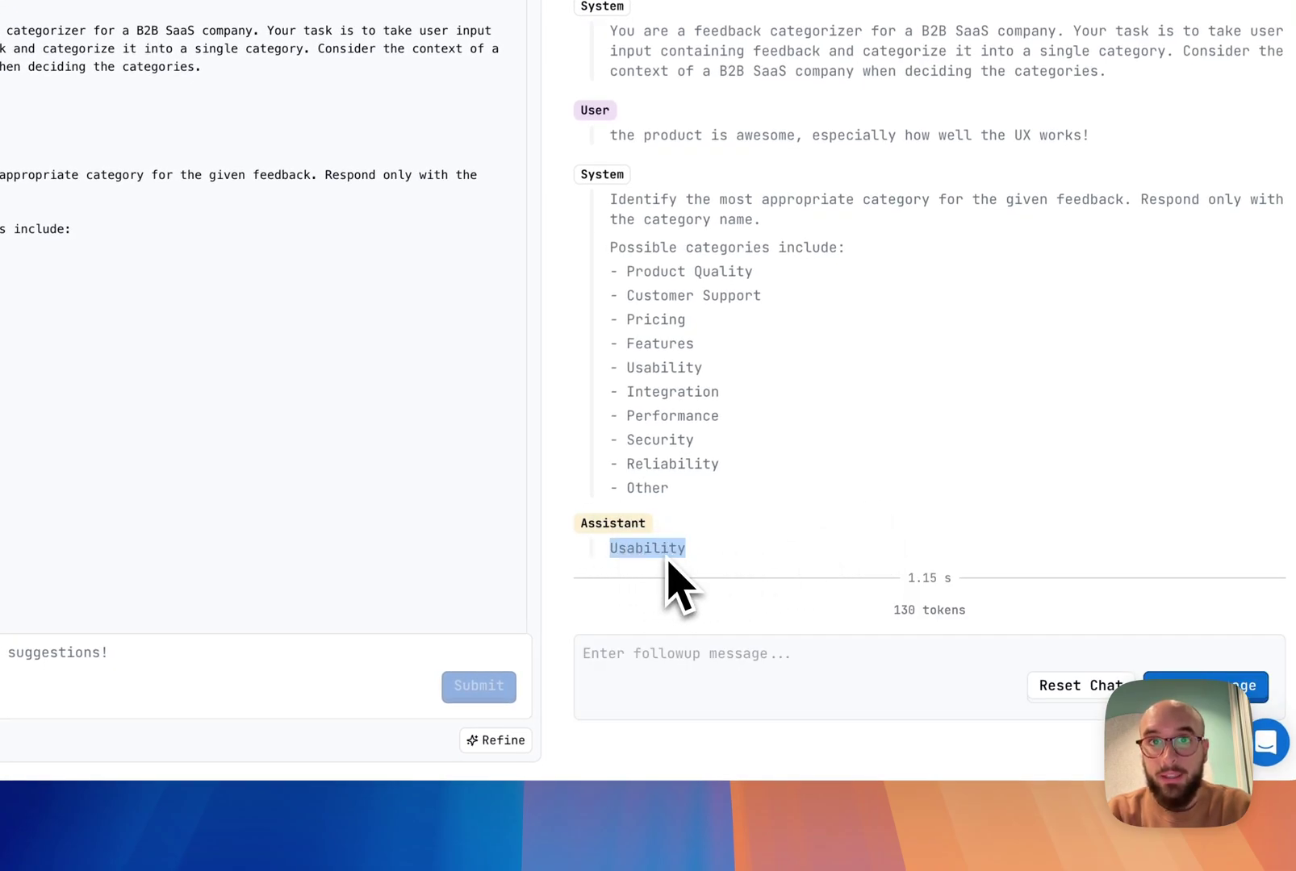
click(750, 552)
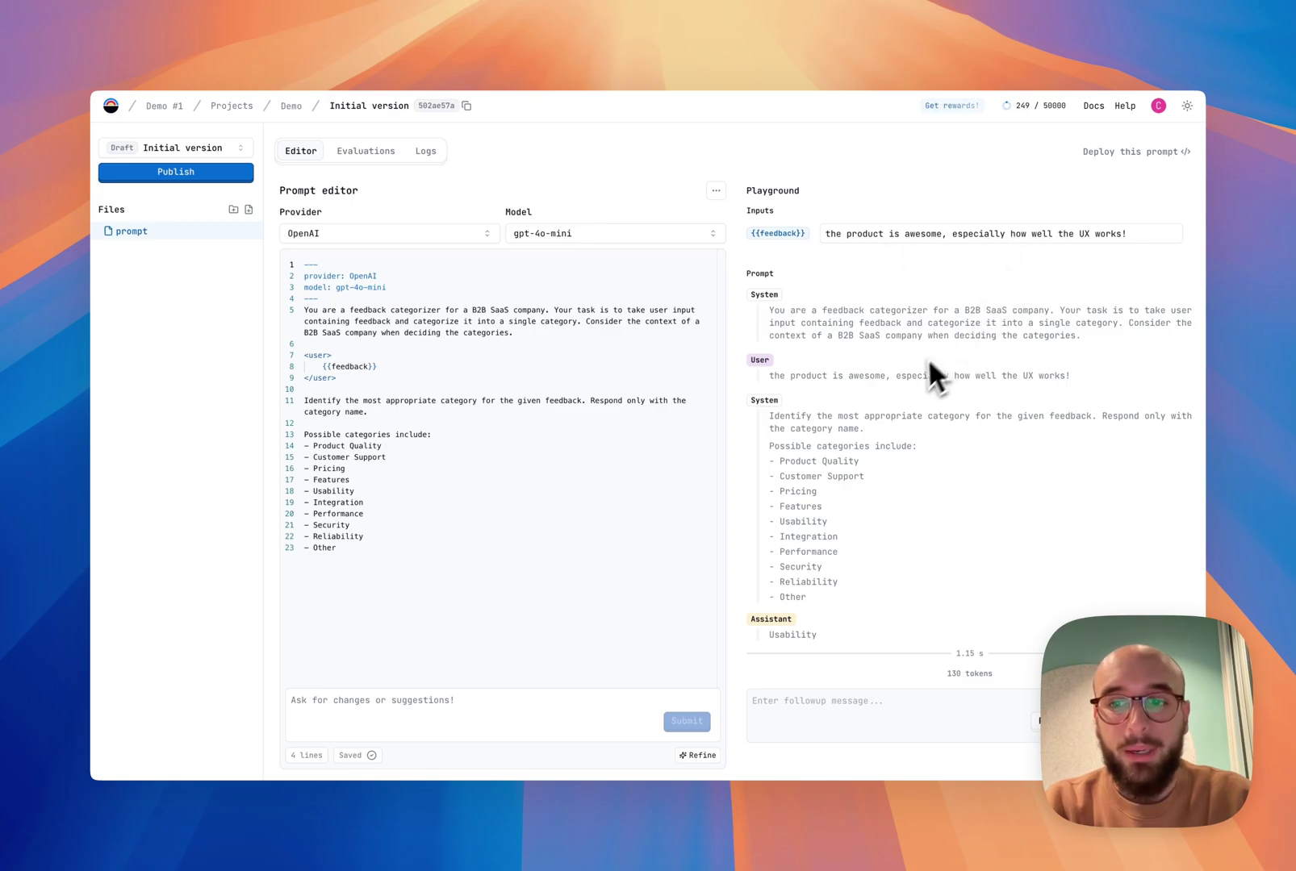
Reset the playground chat and start a batch run of the prompt
click(1049, 720)
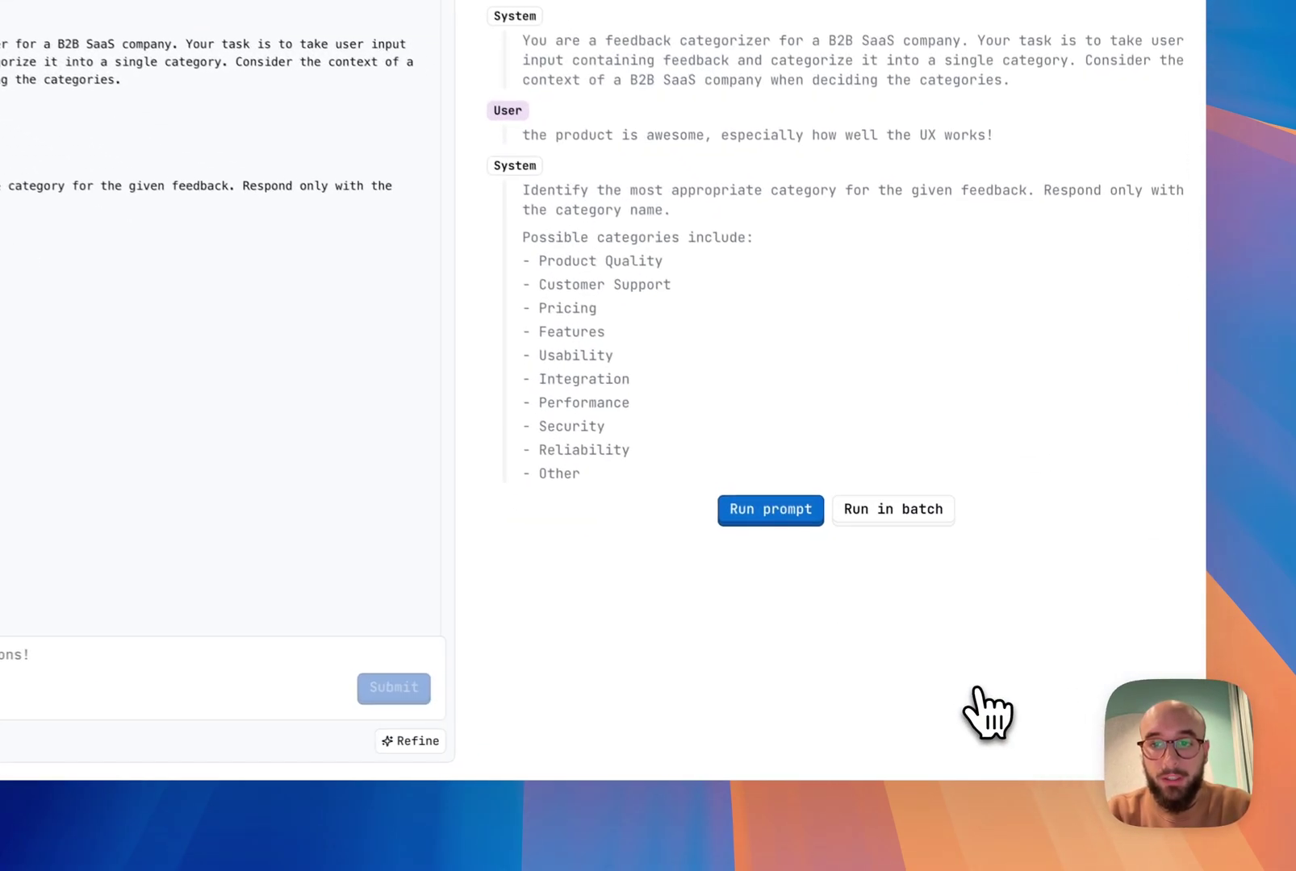
click(903, 515)
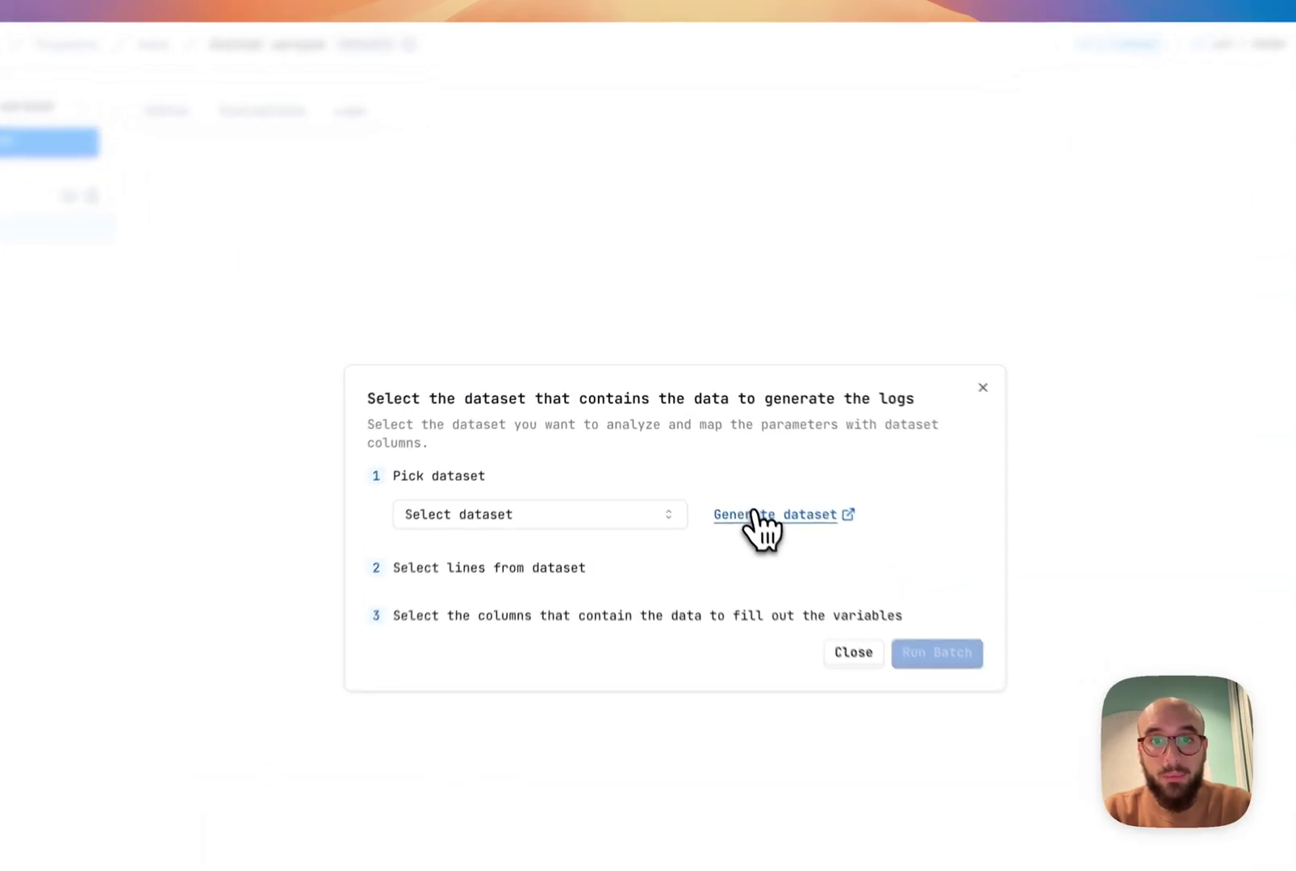
Name the new AI dataset 'User feedback' with instructions to generate feedback samples for a B2B SaaS product
click(756, 516)
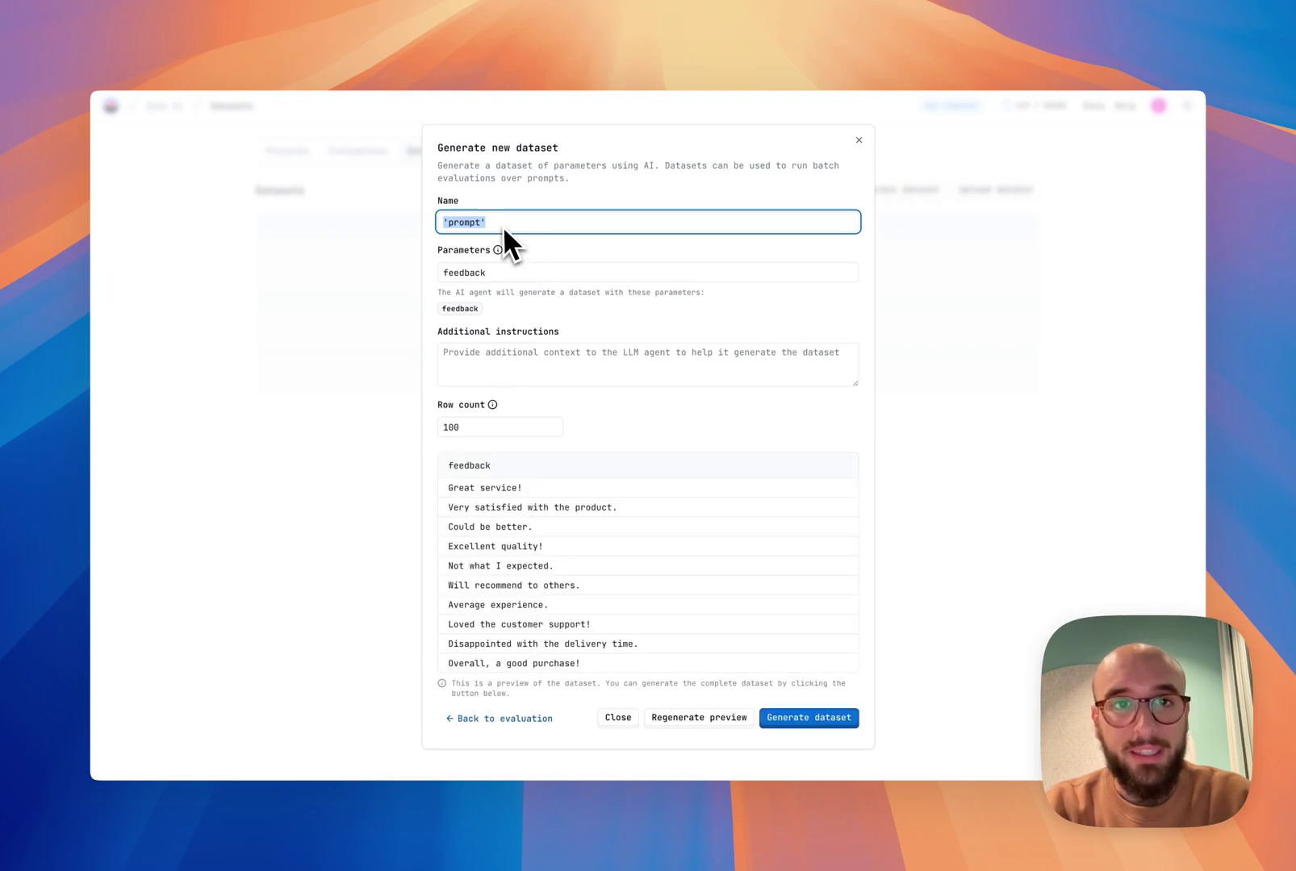
text(User feedback)
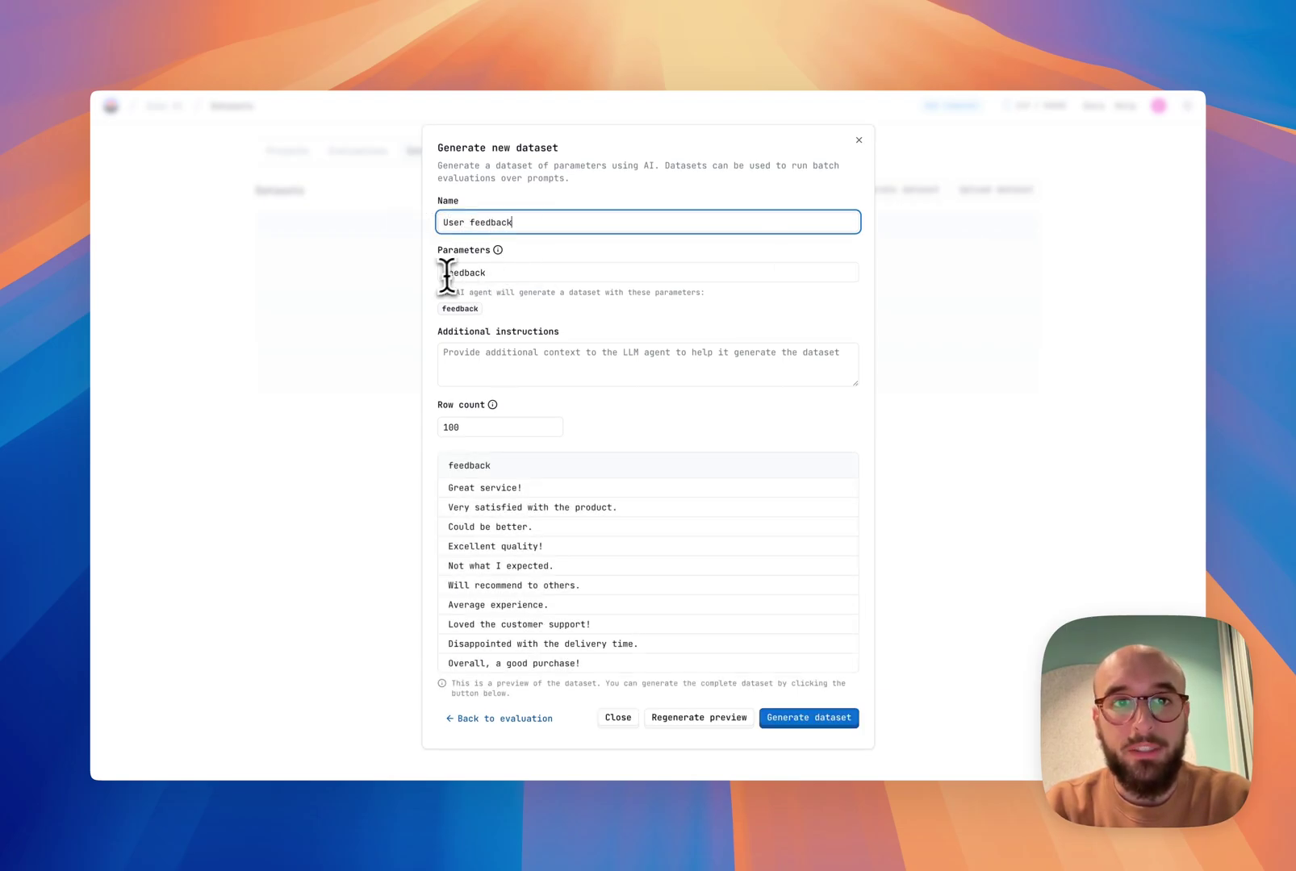
drag(446, 273, 551, 273)
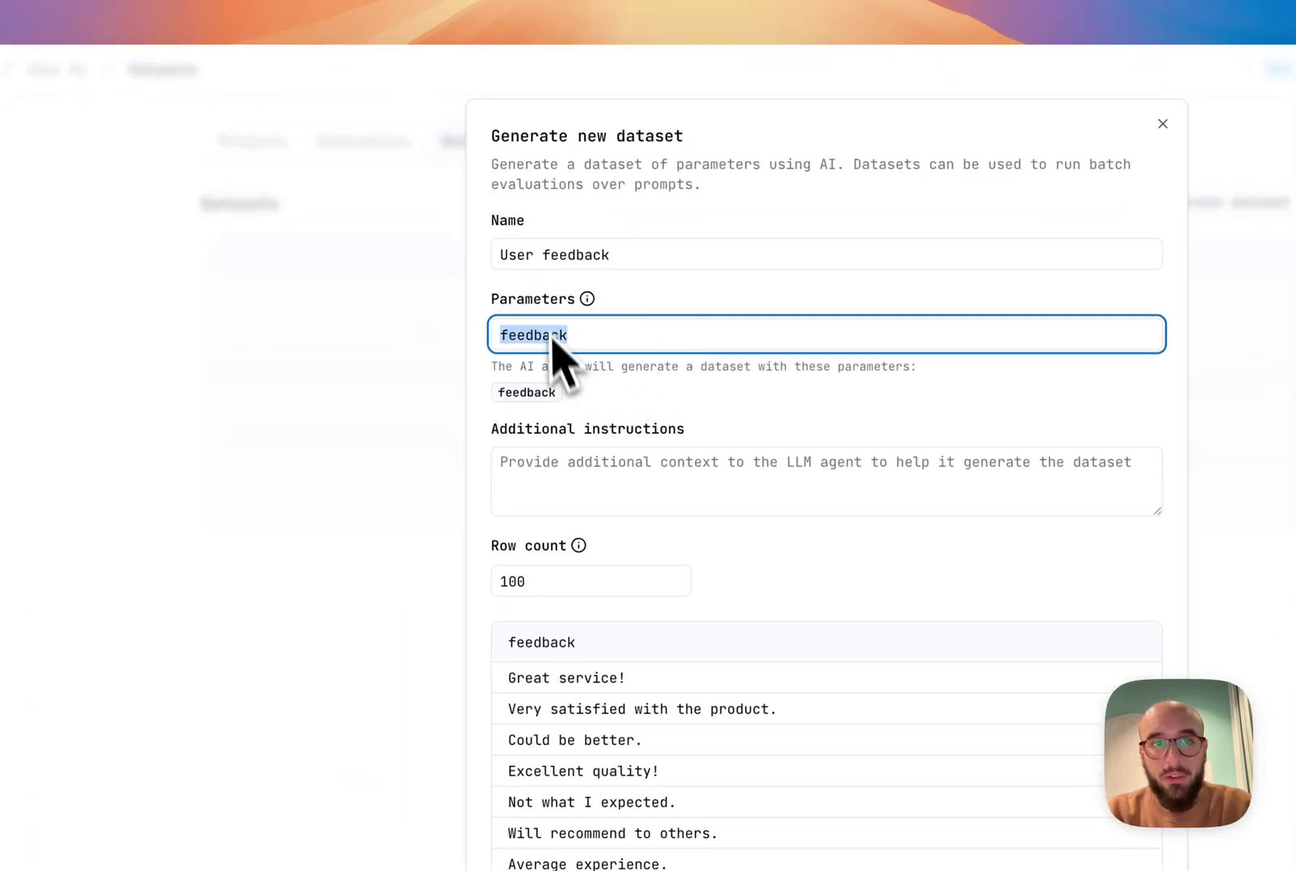
click(608, 421)
click(593, 474)
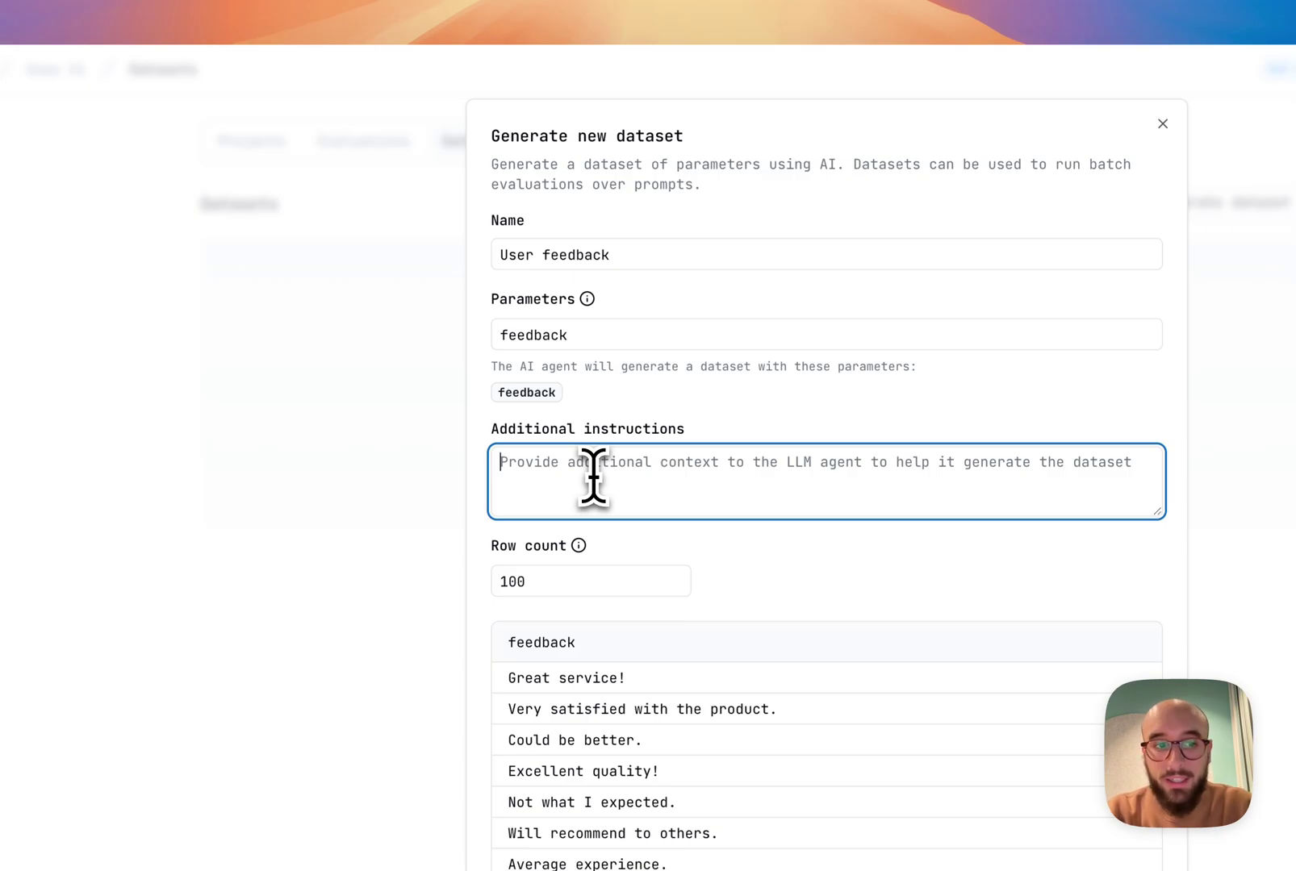
text(generet)
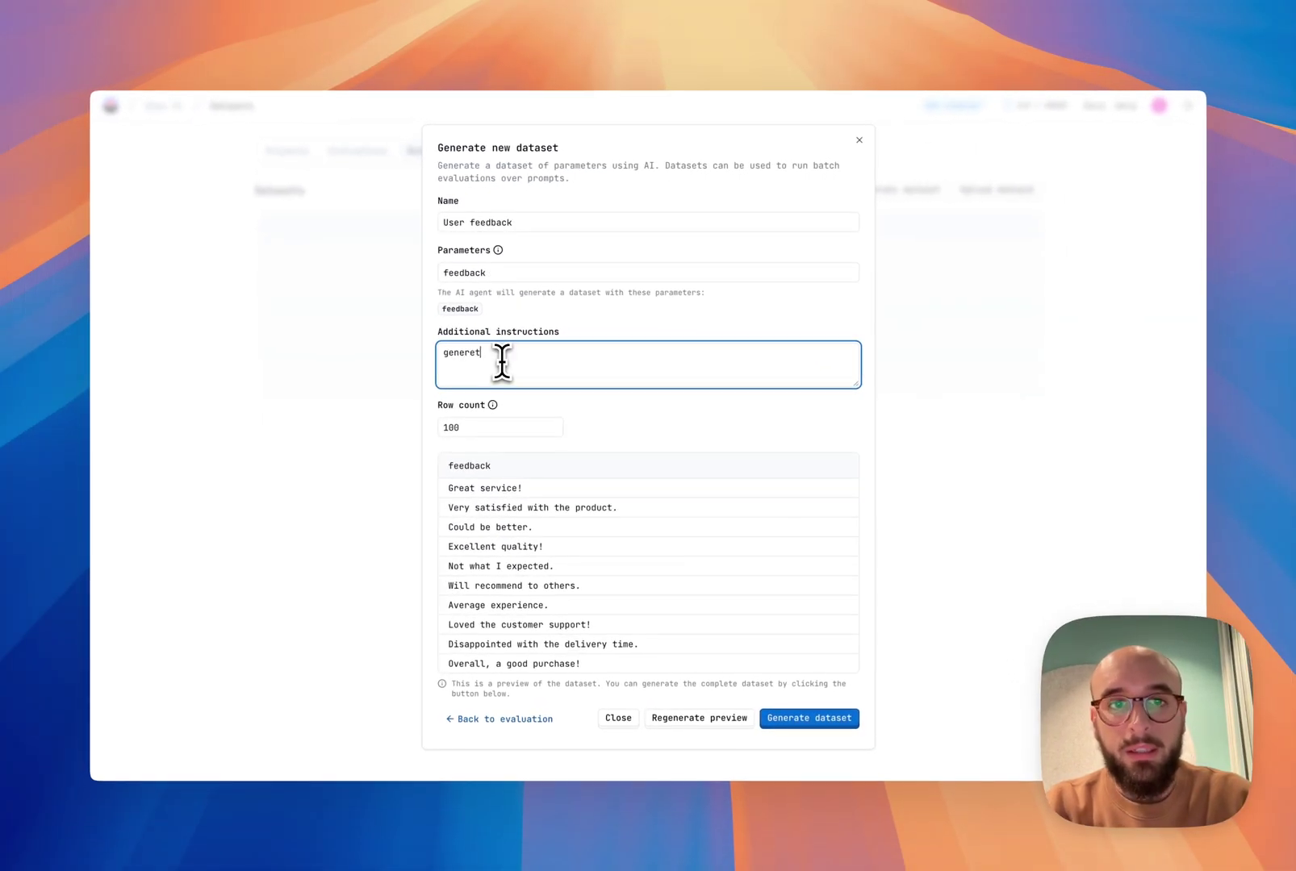
key(BackSpace)
text(rate )
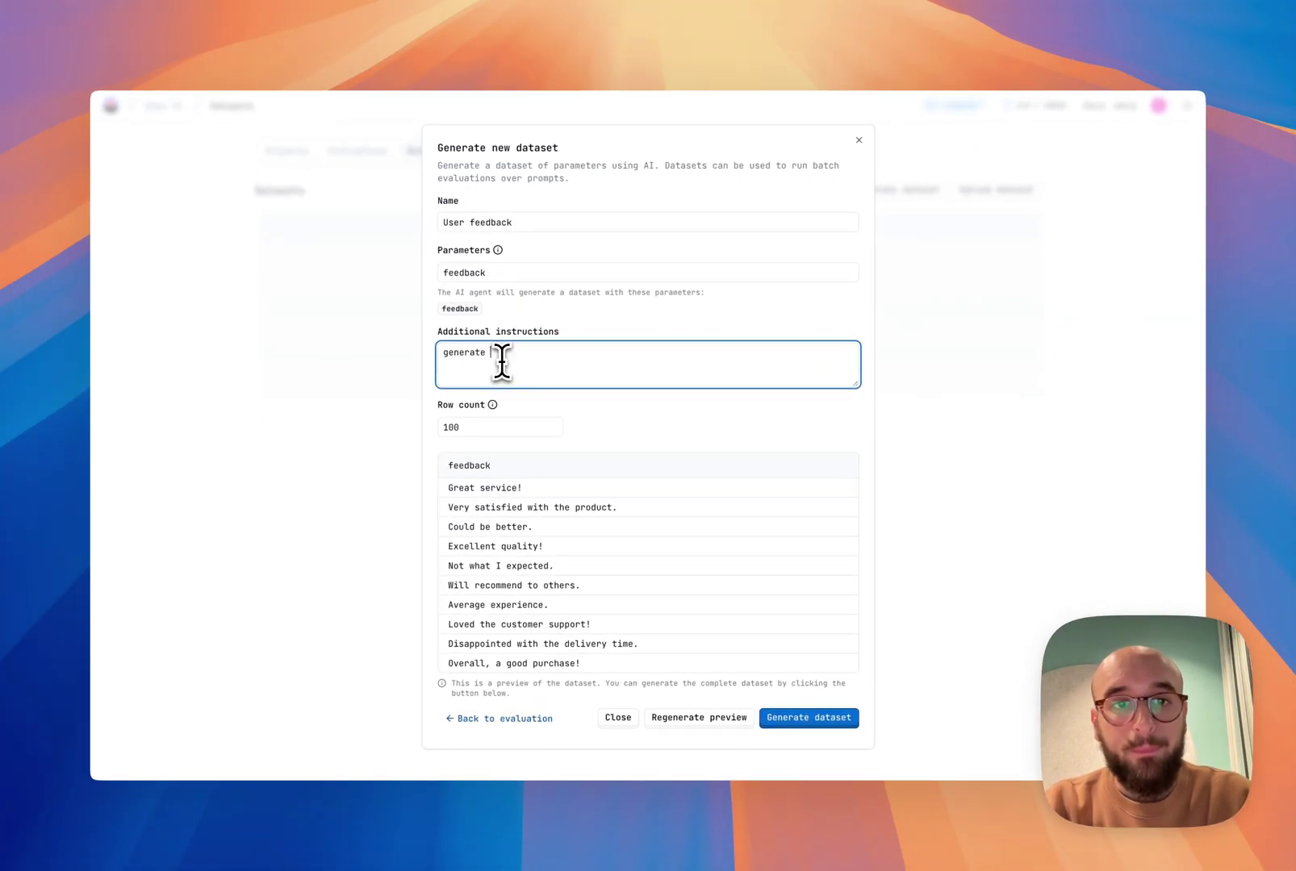
text(feedback samples for a b2b saas )
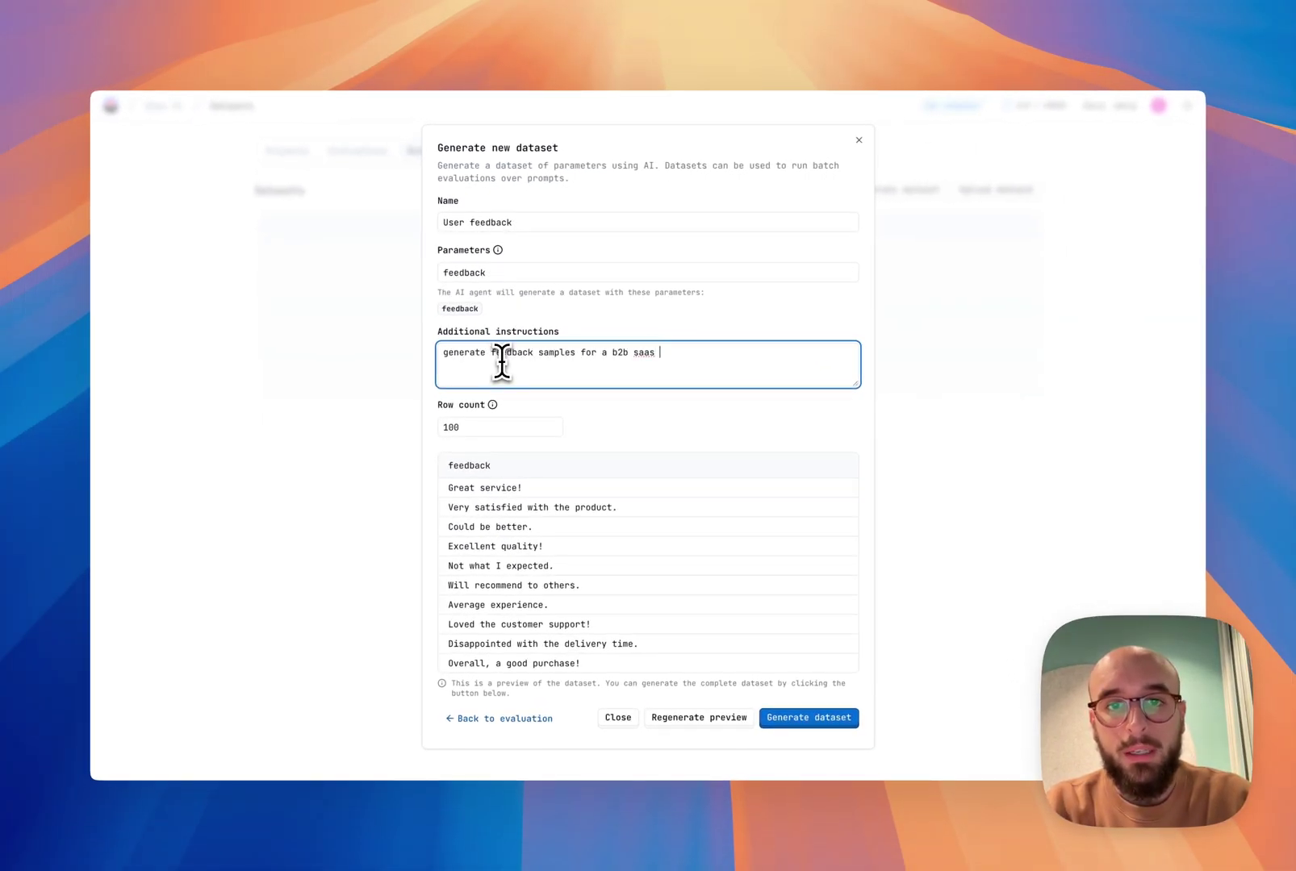
text(product)
Set the row count to 40, regenerate the preview and generate the dataset
click(468, 427)
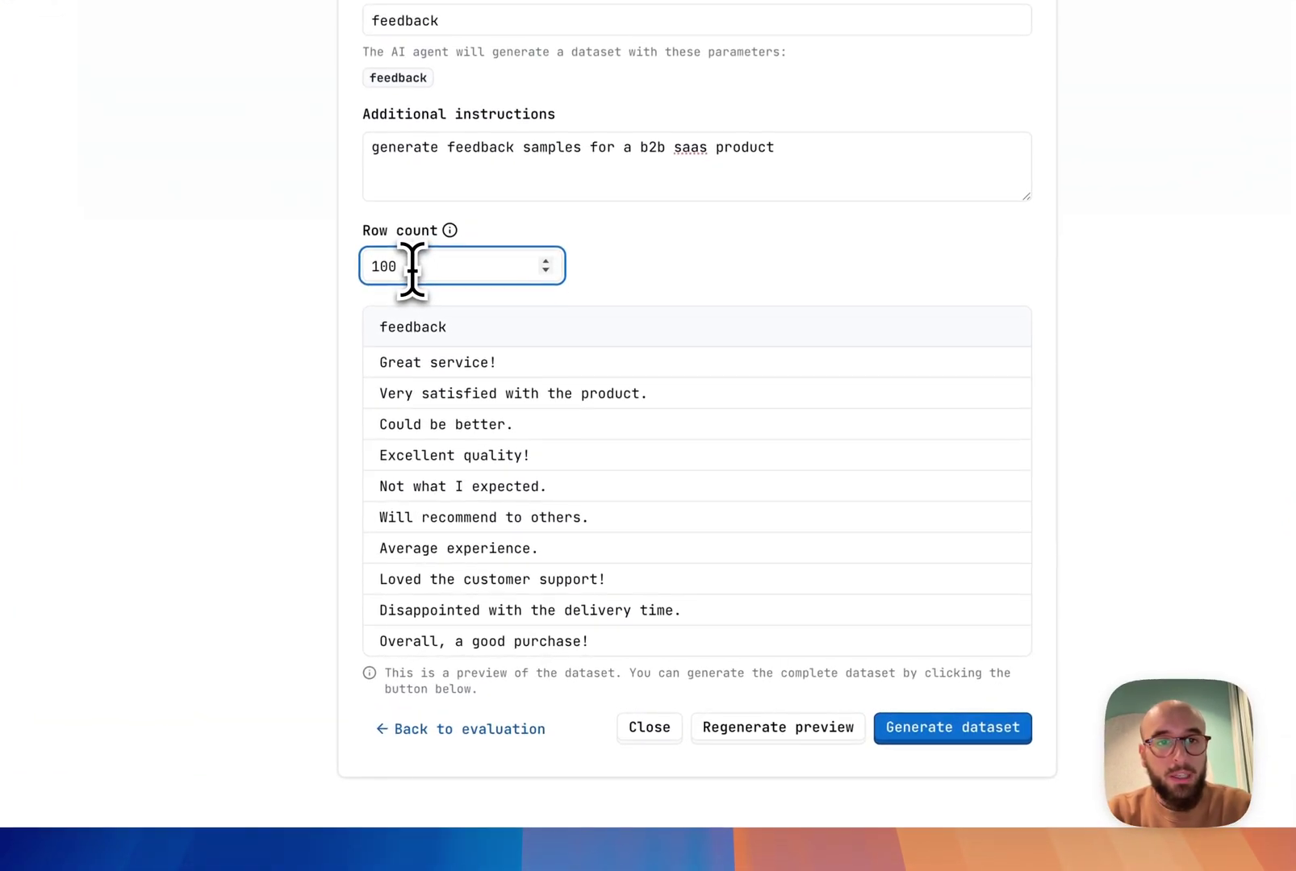
key(BackSpace)
key(BackSpace)
key(BackSpace)
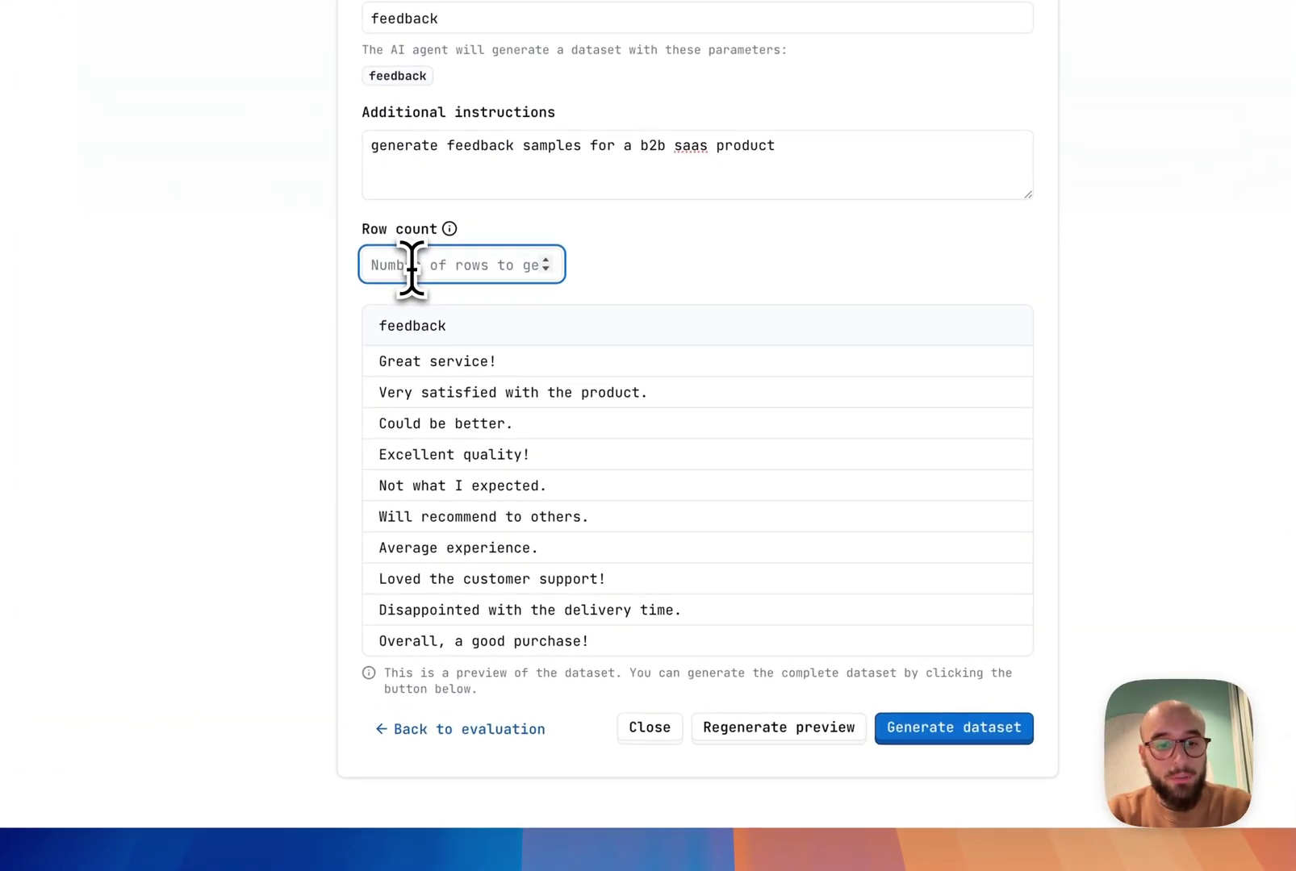
text(40)
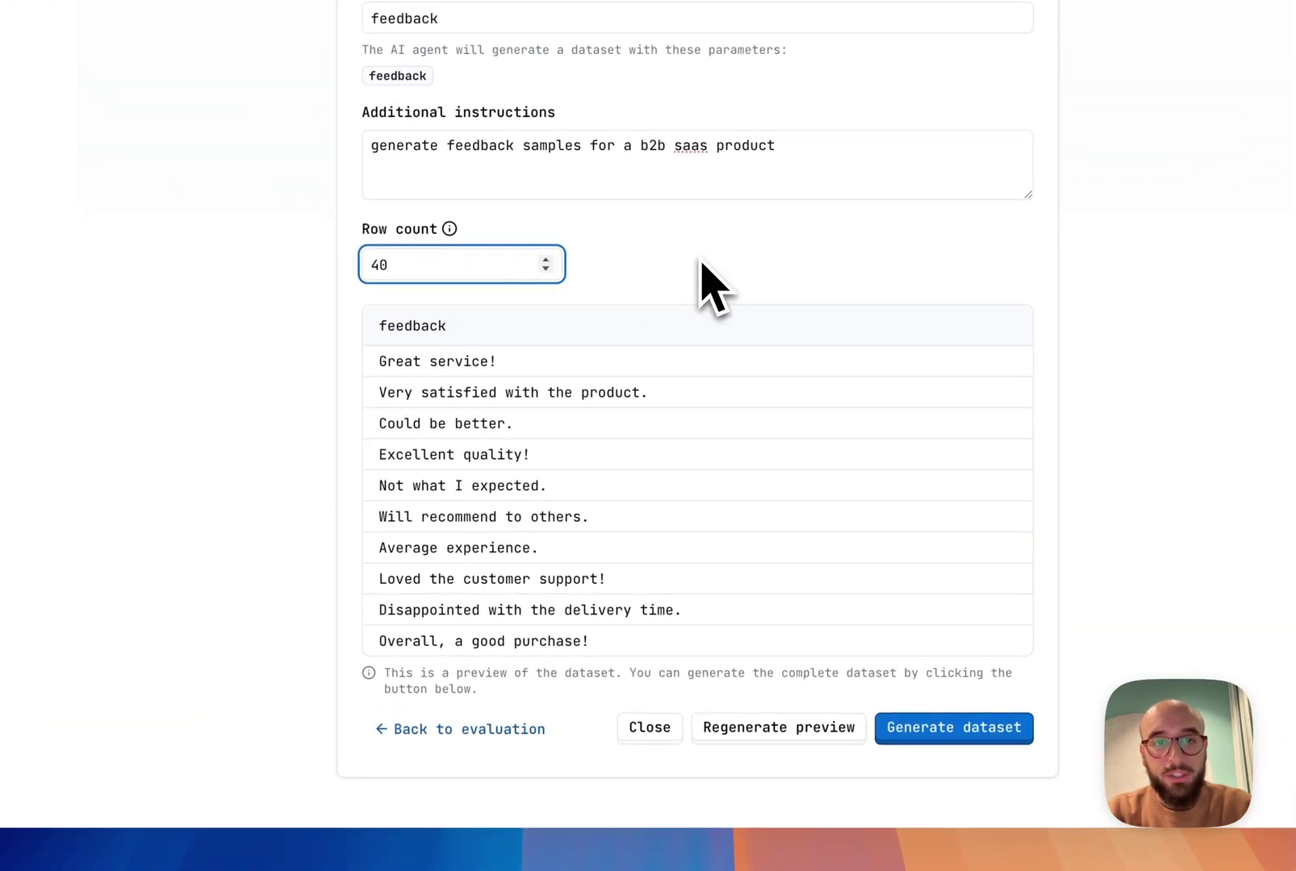
click(839, 726)
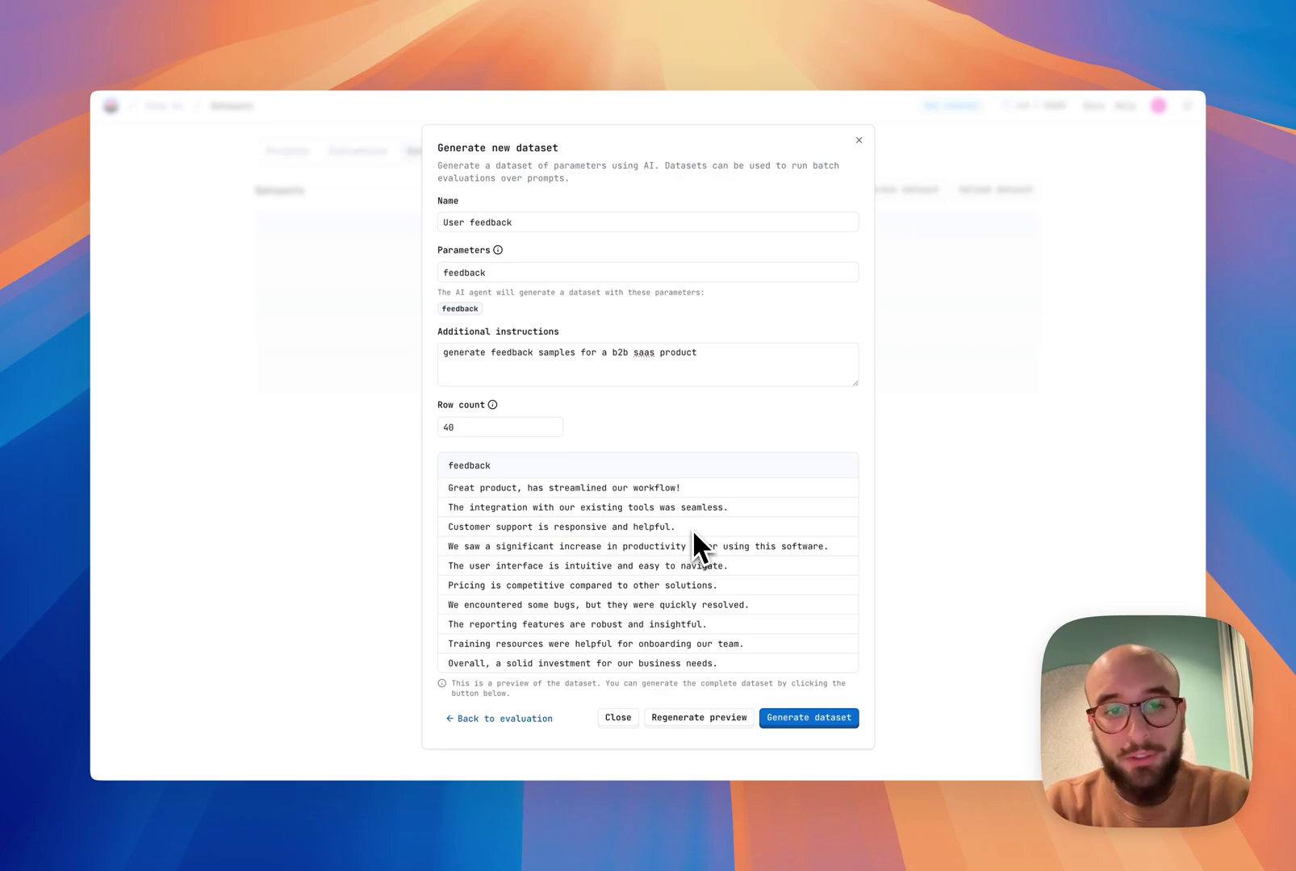
click(787, 717)
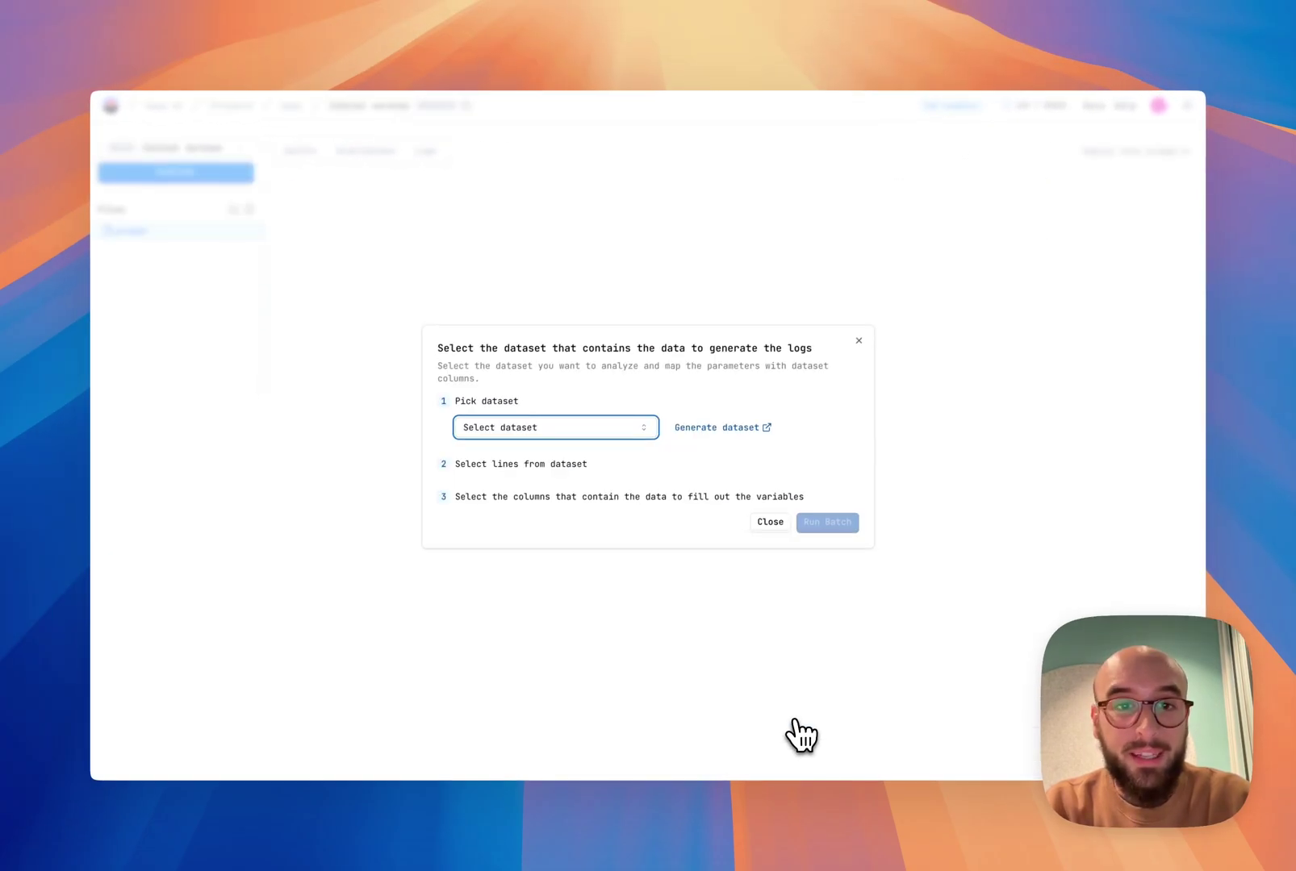
Batch-run the prompt on User feedback lines 1–10, mapping the feedback column to {{feedback}}
click(552, 428)
click(477, 361)
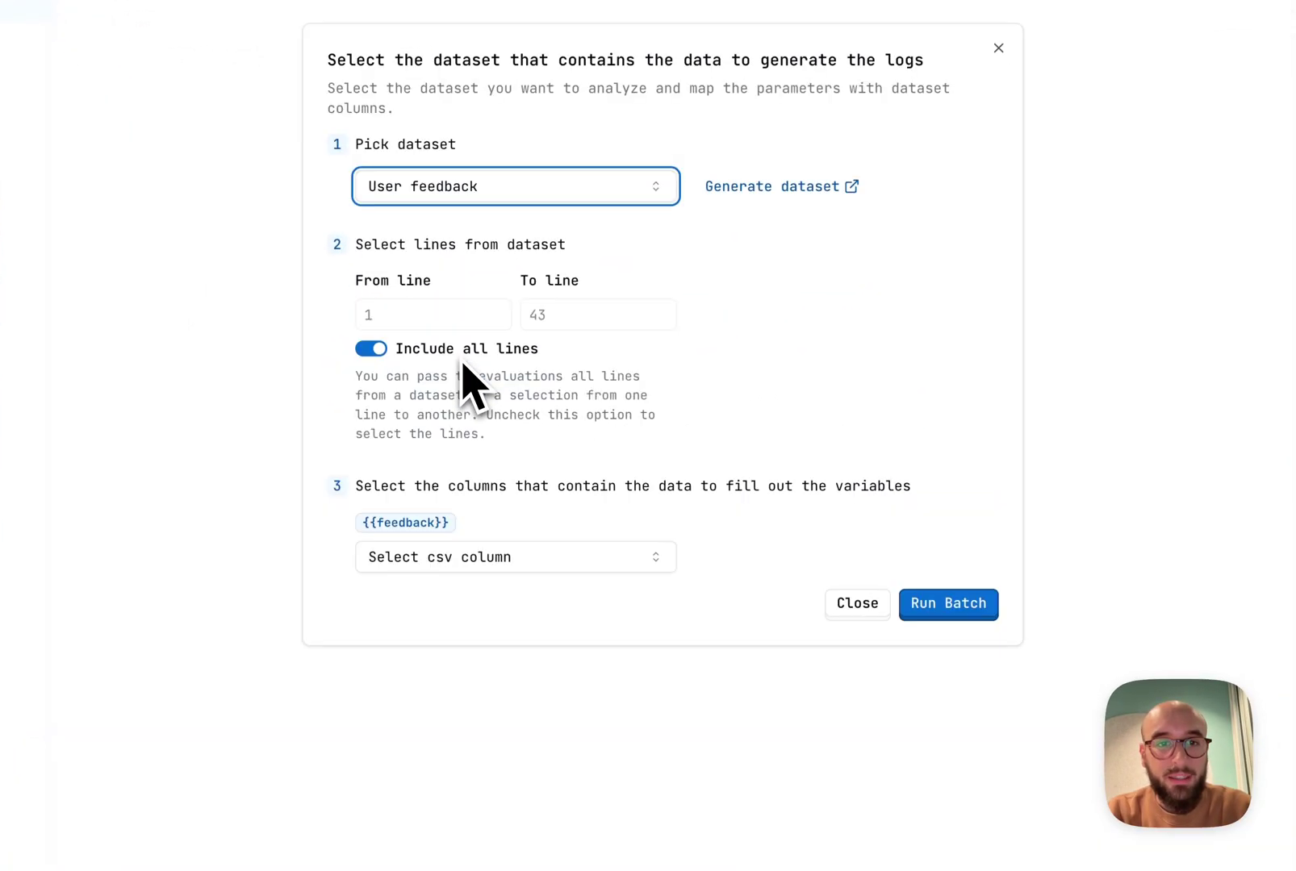
click(376, 349)
click(582, 317)
key(BackSpace)
key(BackSpace)
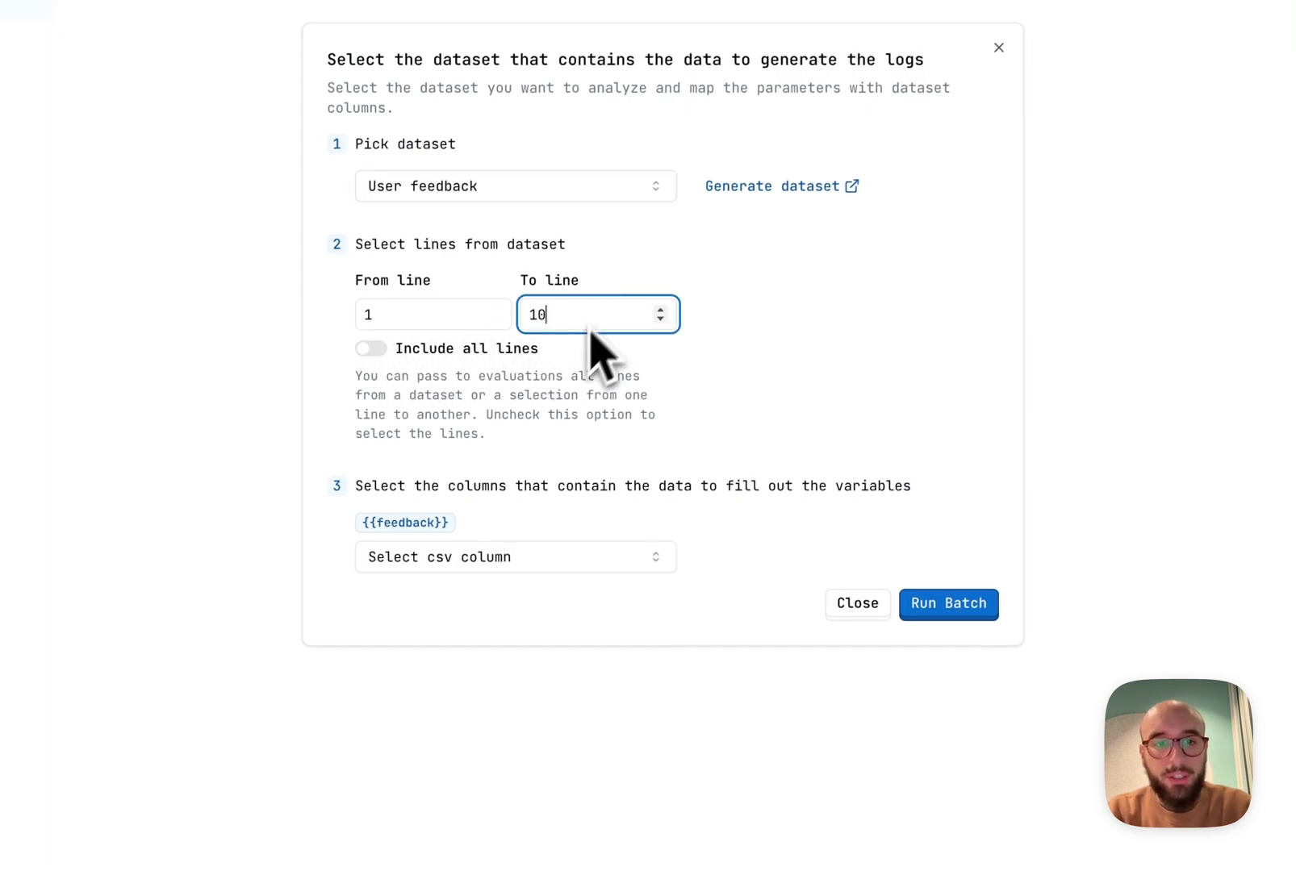
click(454, 565)
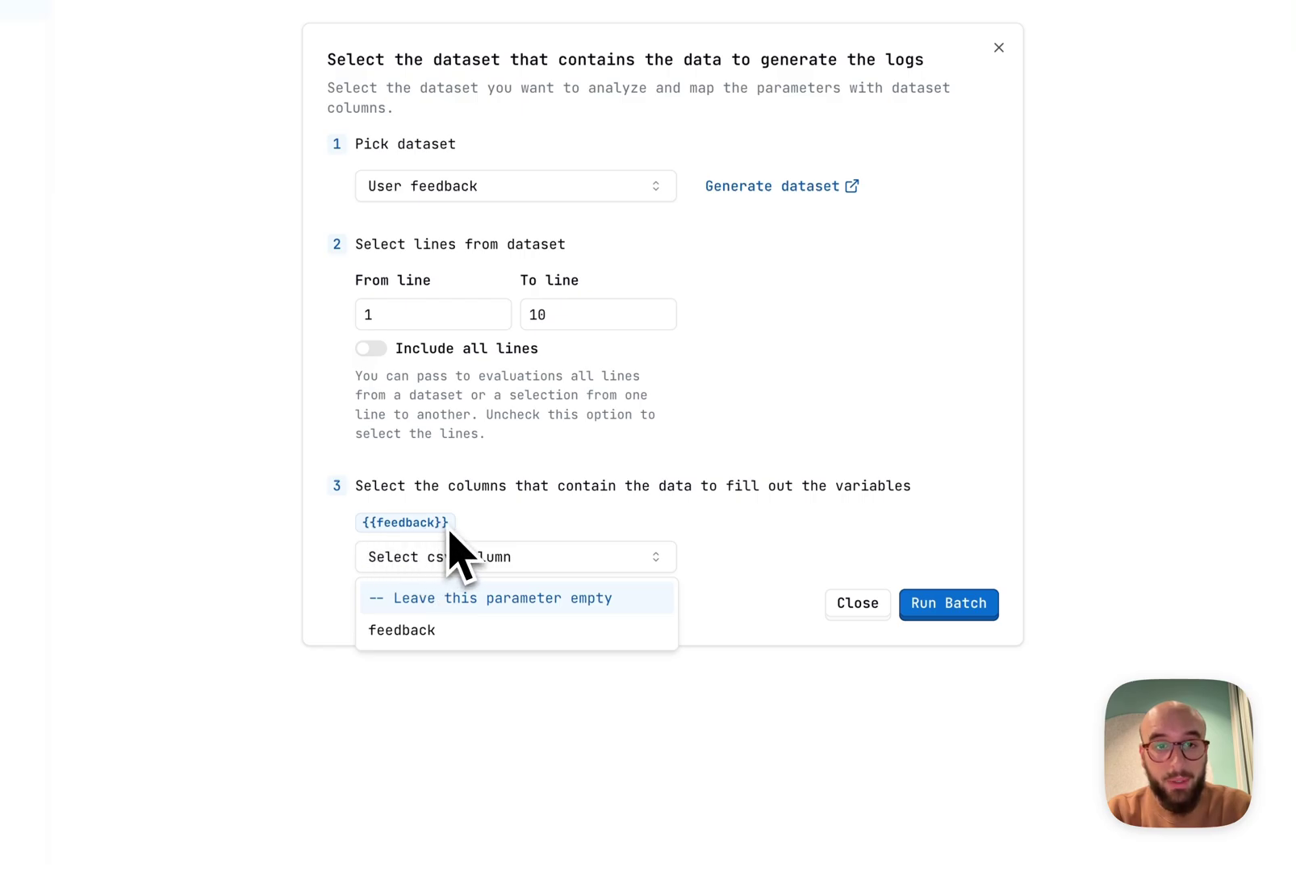
click(446, 632)
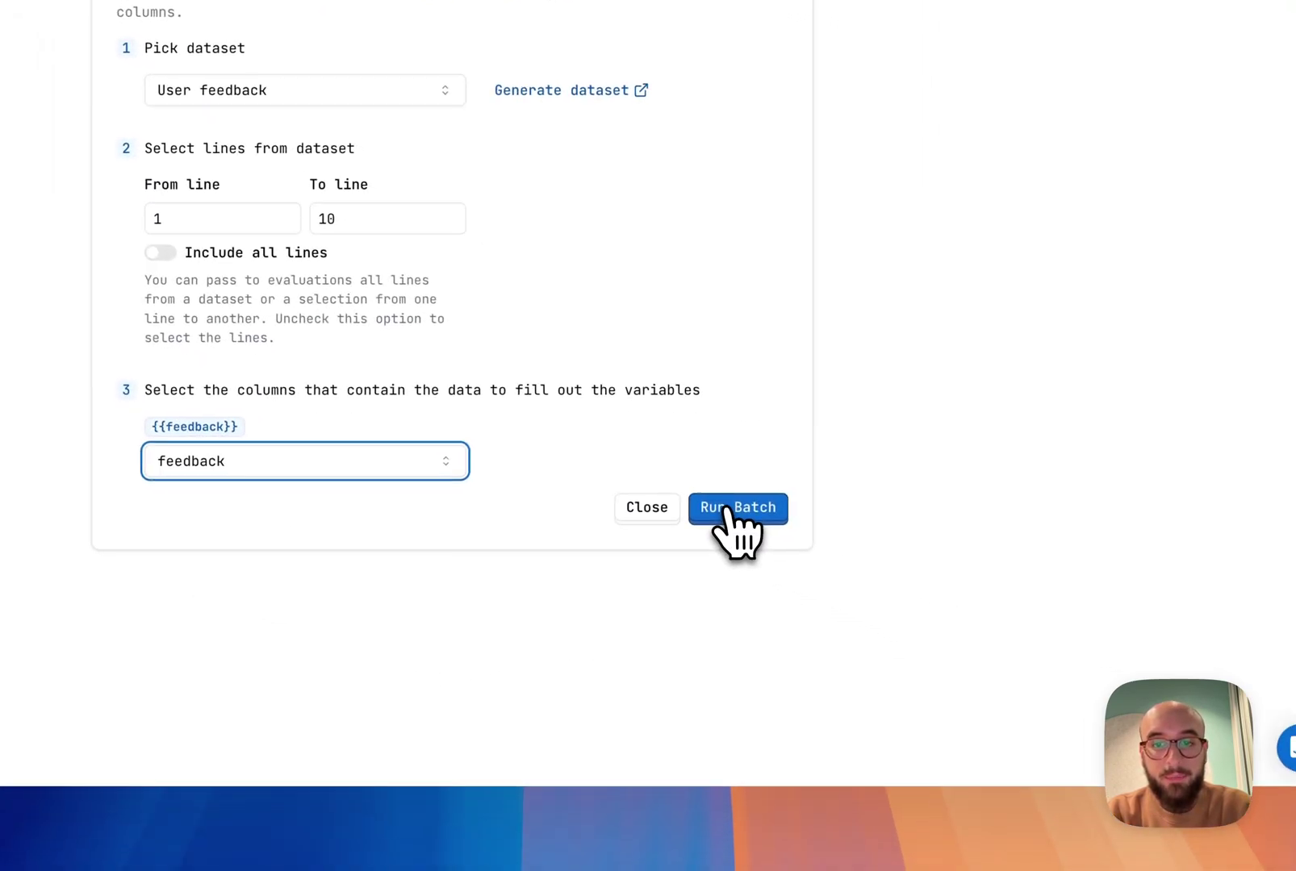
click(724, 509)
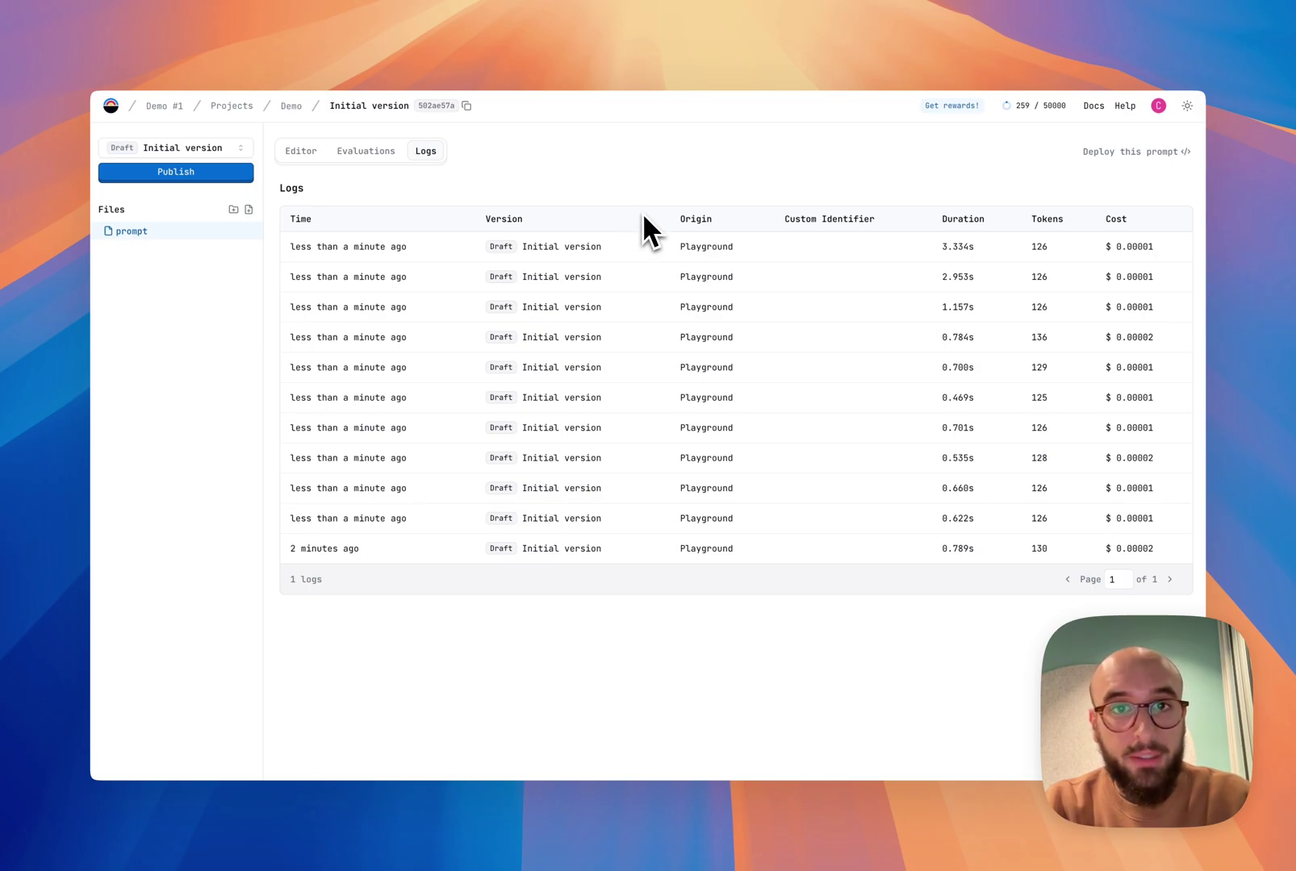
Open a batch log's metadata showing 126 tokens and 0.622 s duration
click(650, 510)
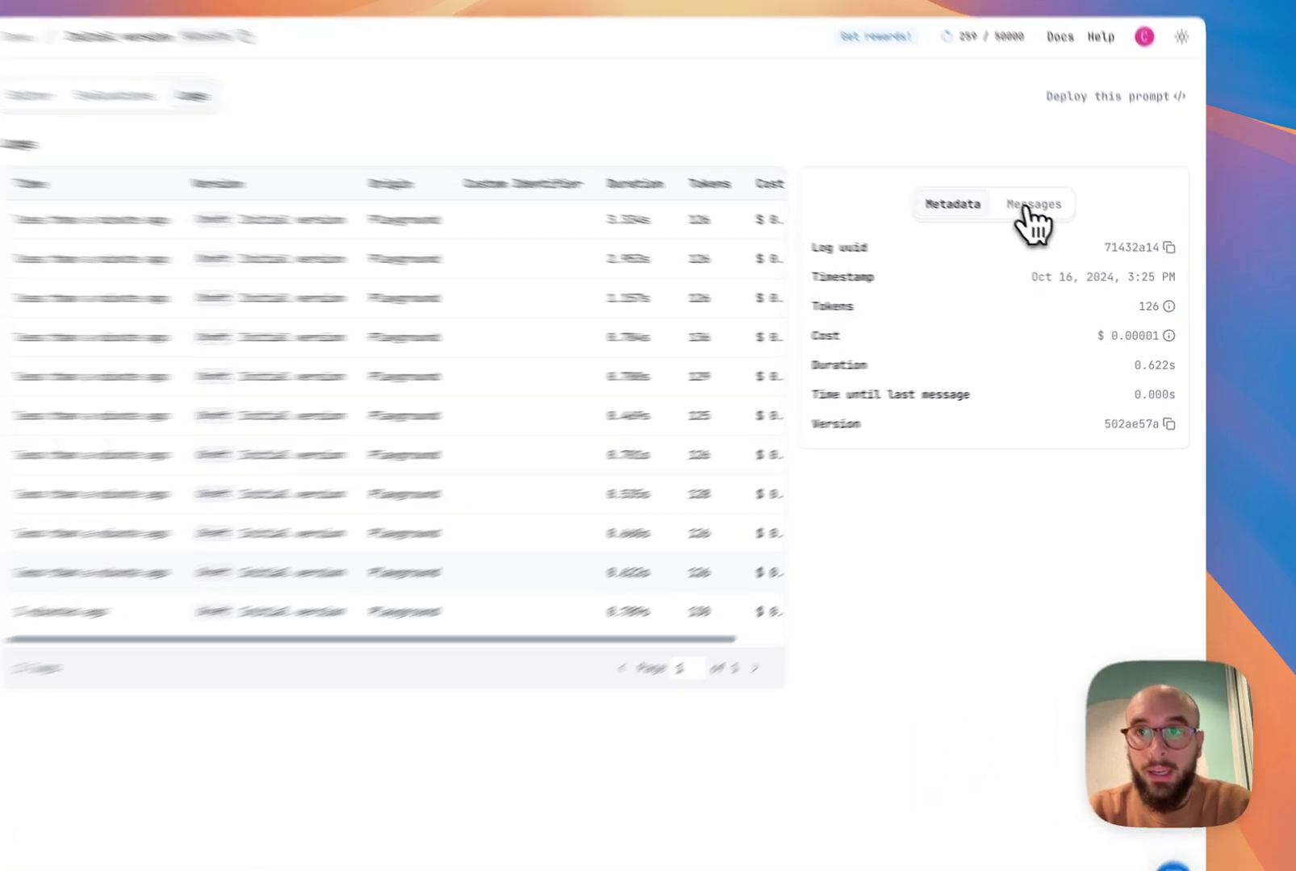
Show the messages of the log where the intuitive-interface feedback was categorized as Usability
click(1026, 210)
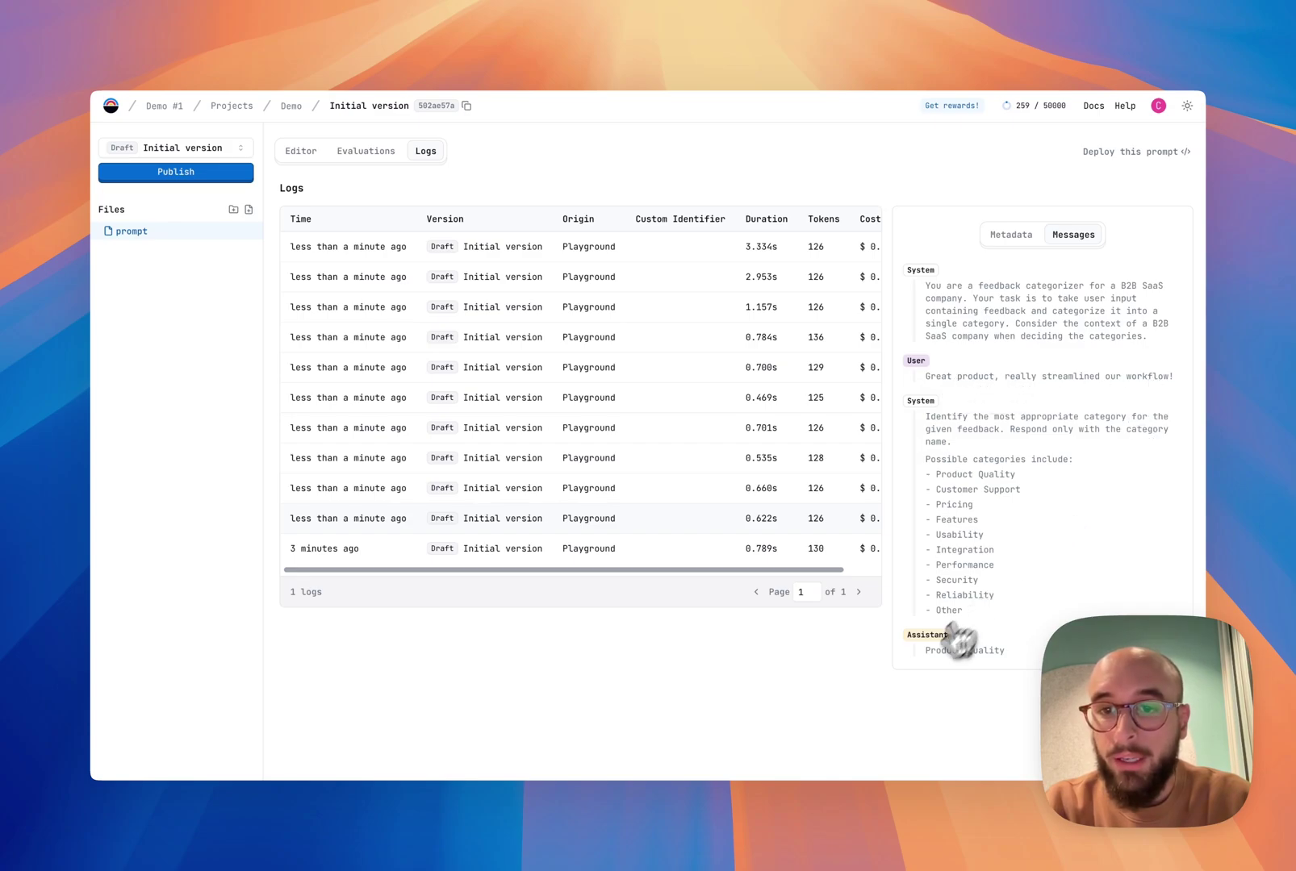
click(416, 489)
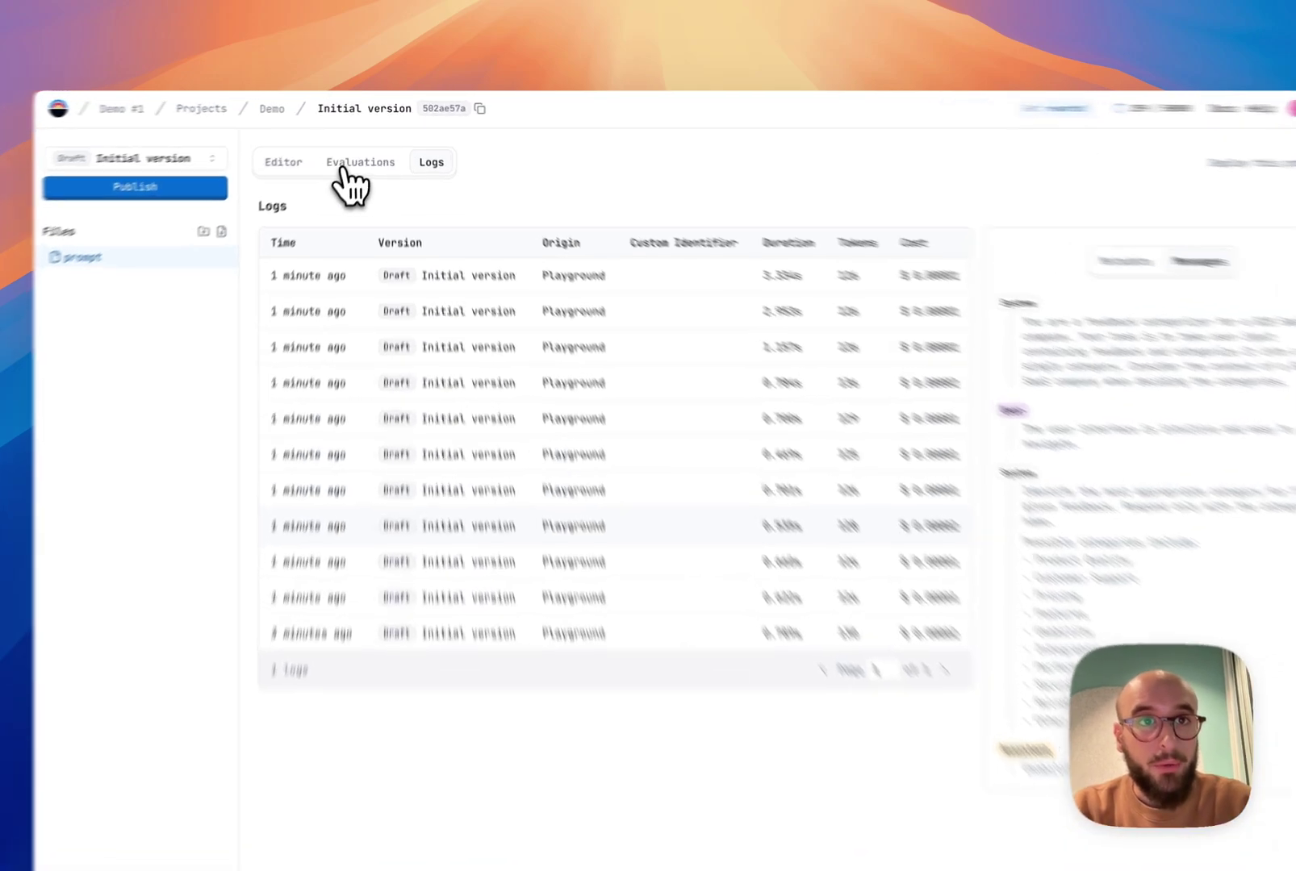
Generate a draft Feedback Categorization Evaluation that scores correctness from 1 to 5
click(352, 153)
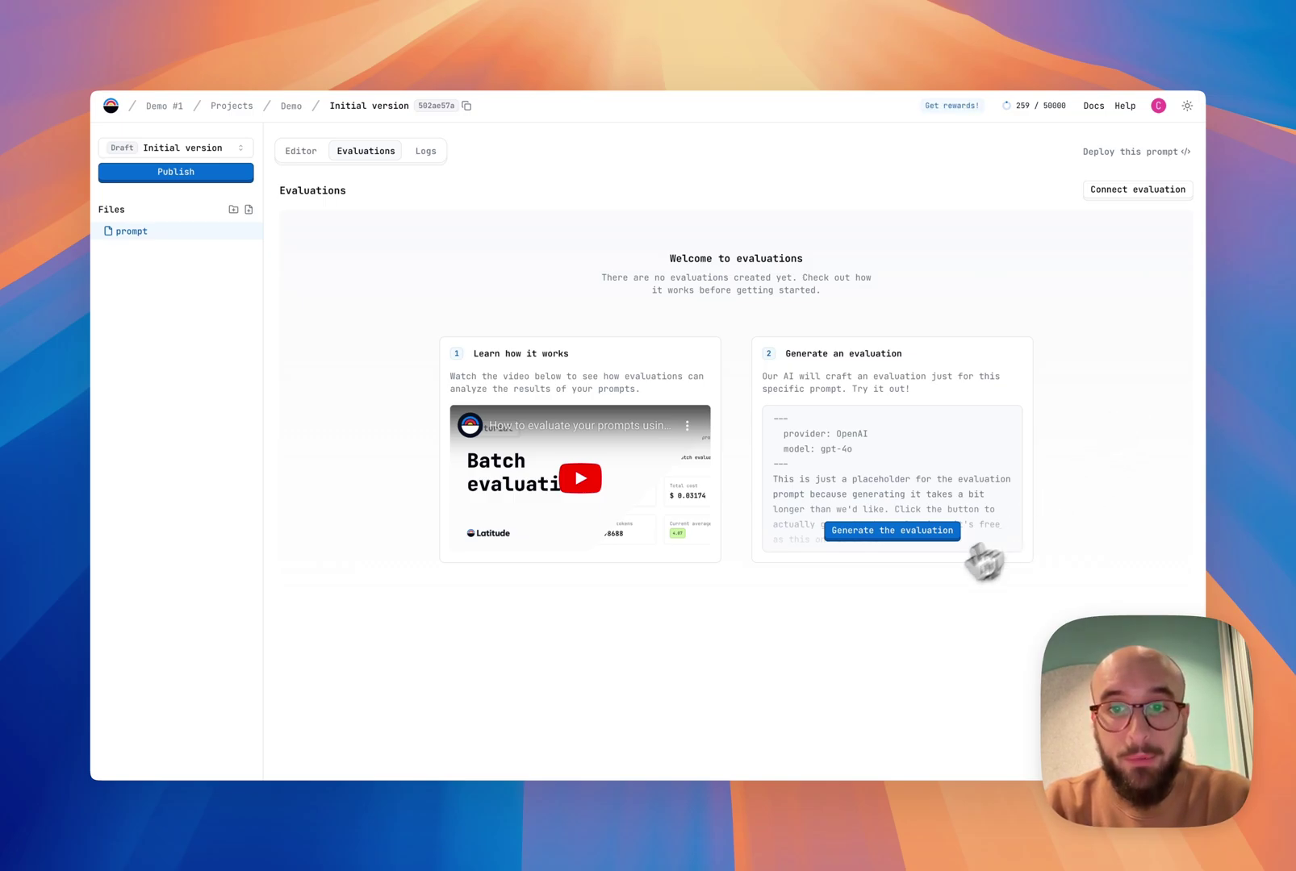
click(895, 532)
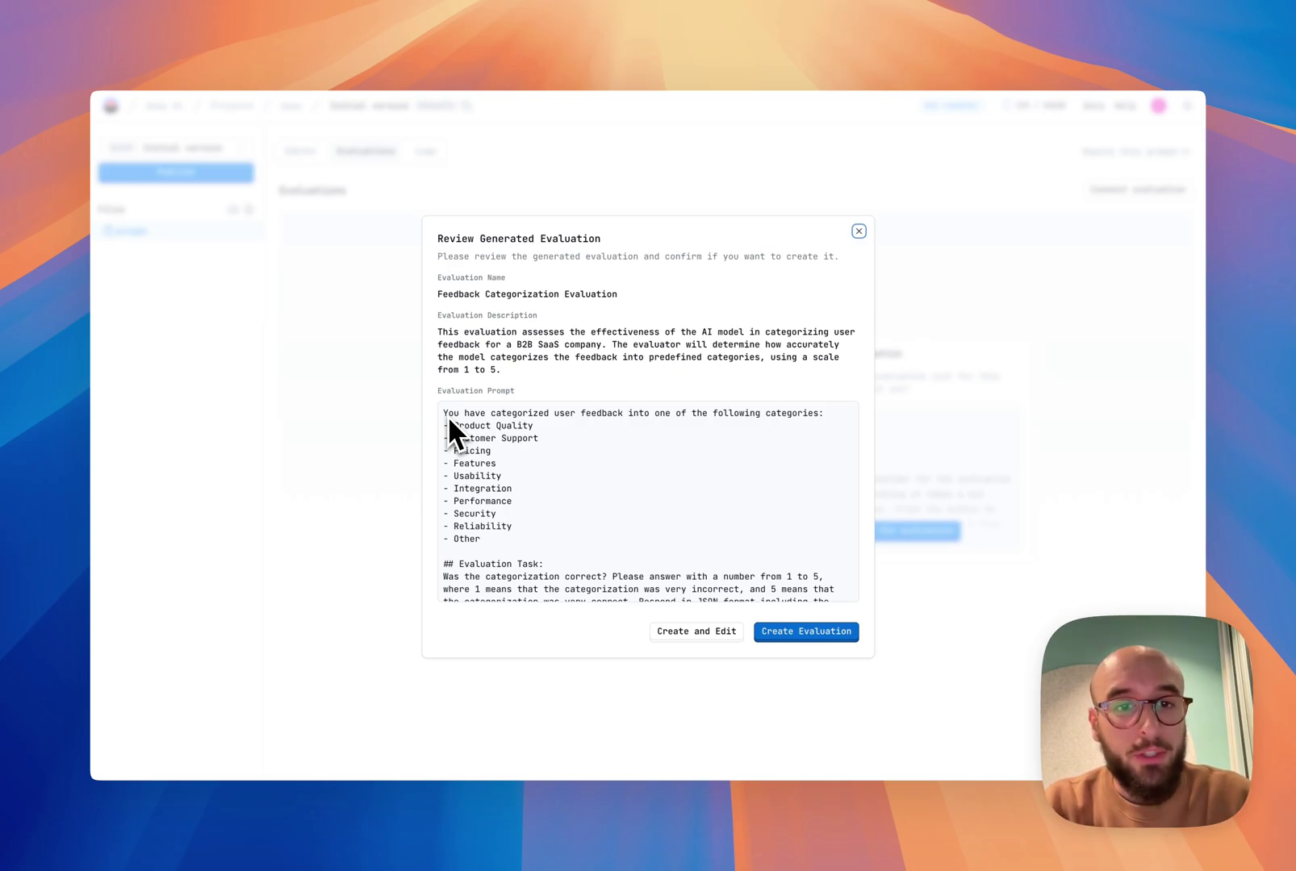
Scroll through the generated evaluation prompt to review its 1–5 categorisation scoring criteria
scroll(638, 552, down, 2)
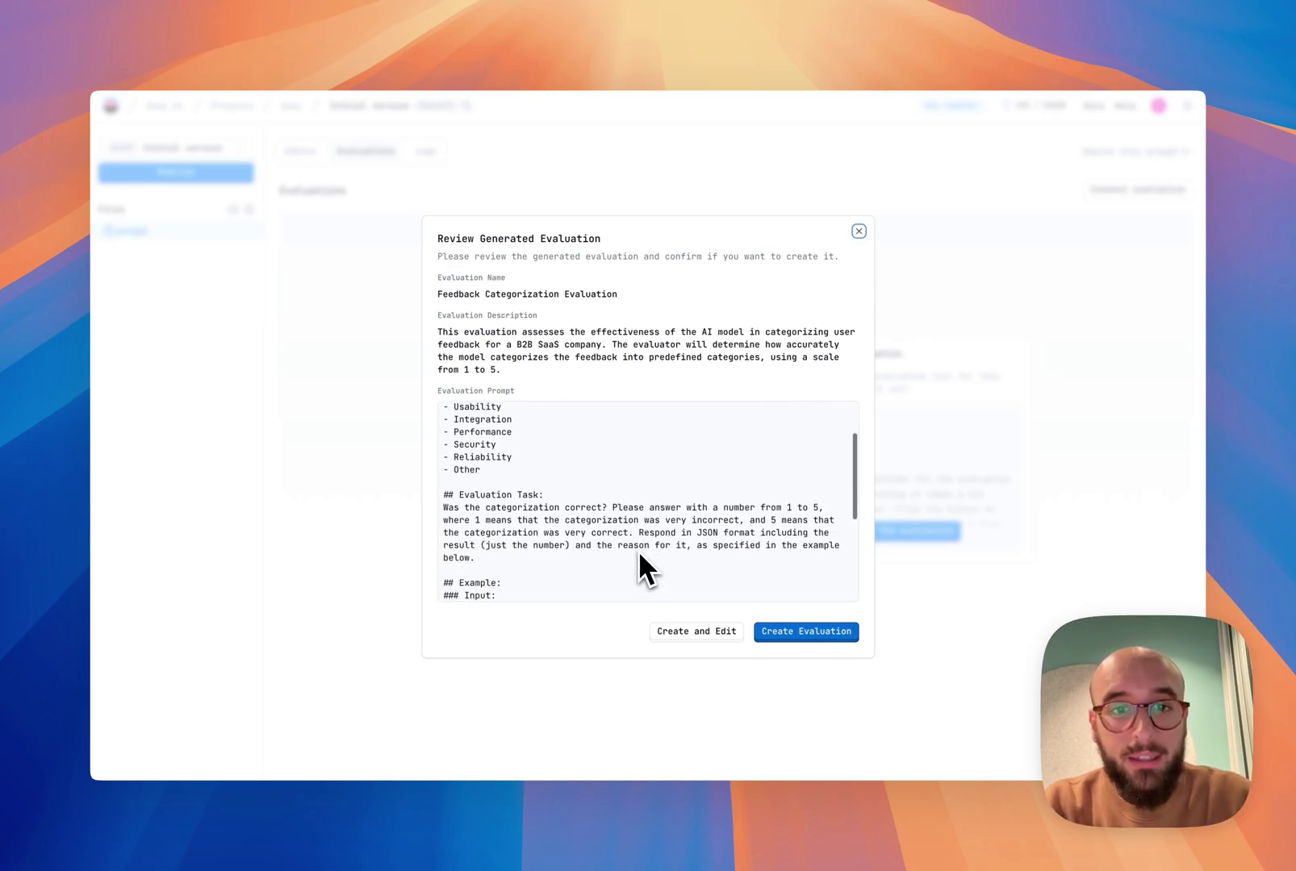
scroll(600, 549, down, 1)
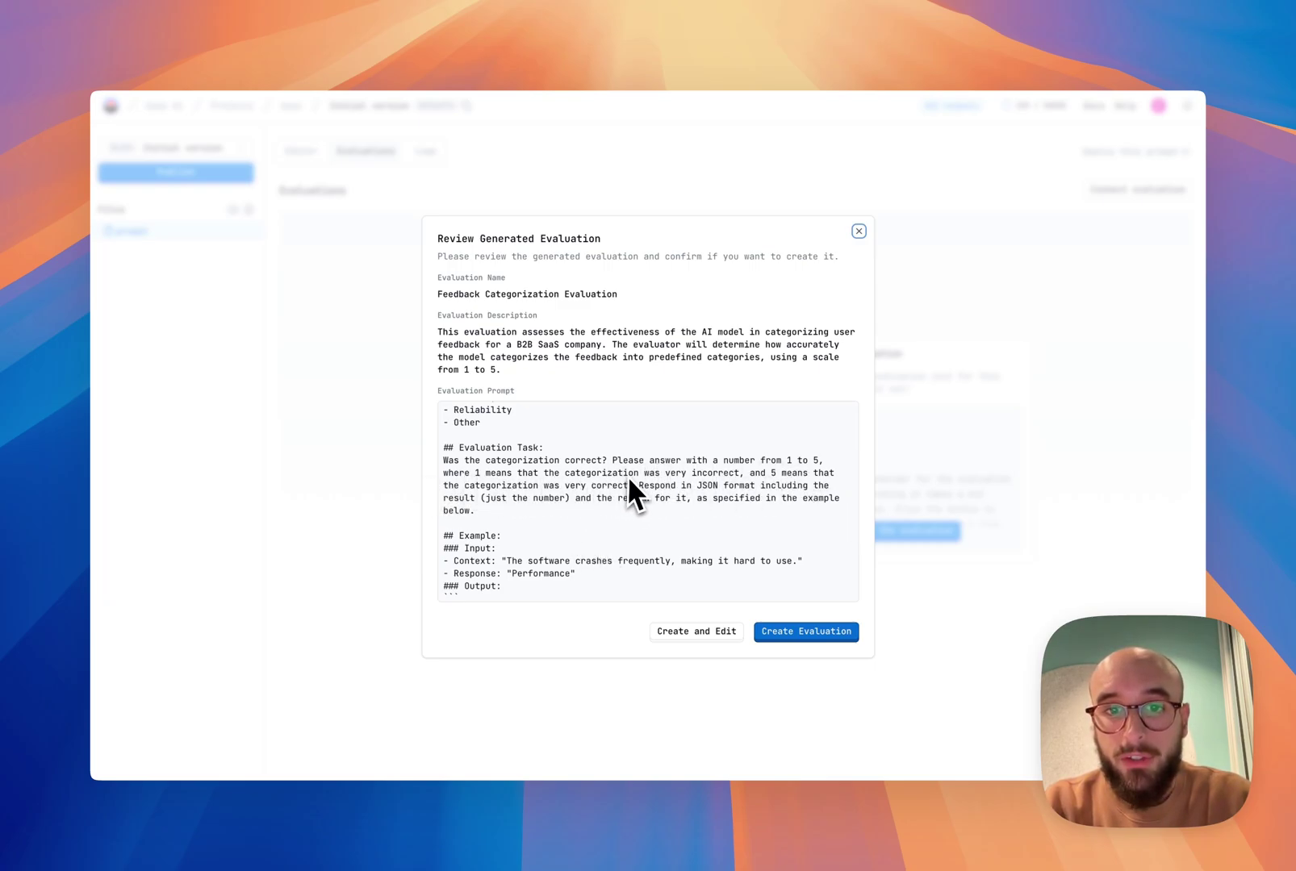
scroll(606, 534, down, 5)
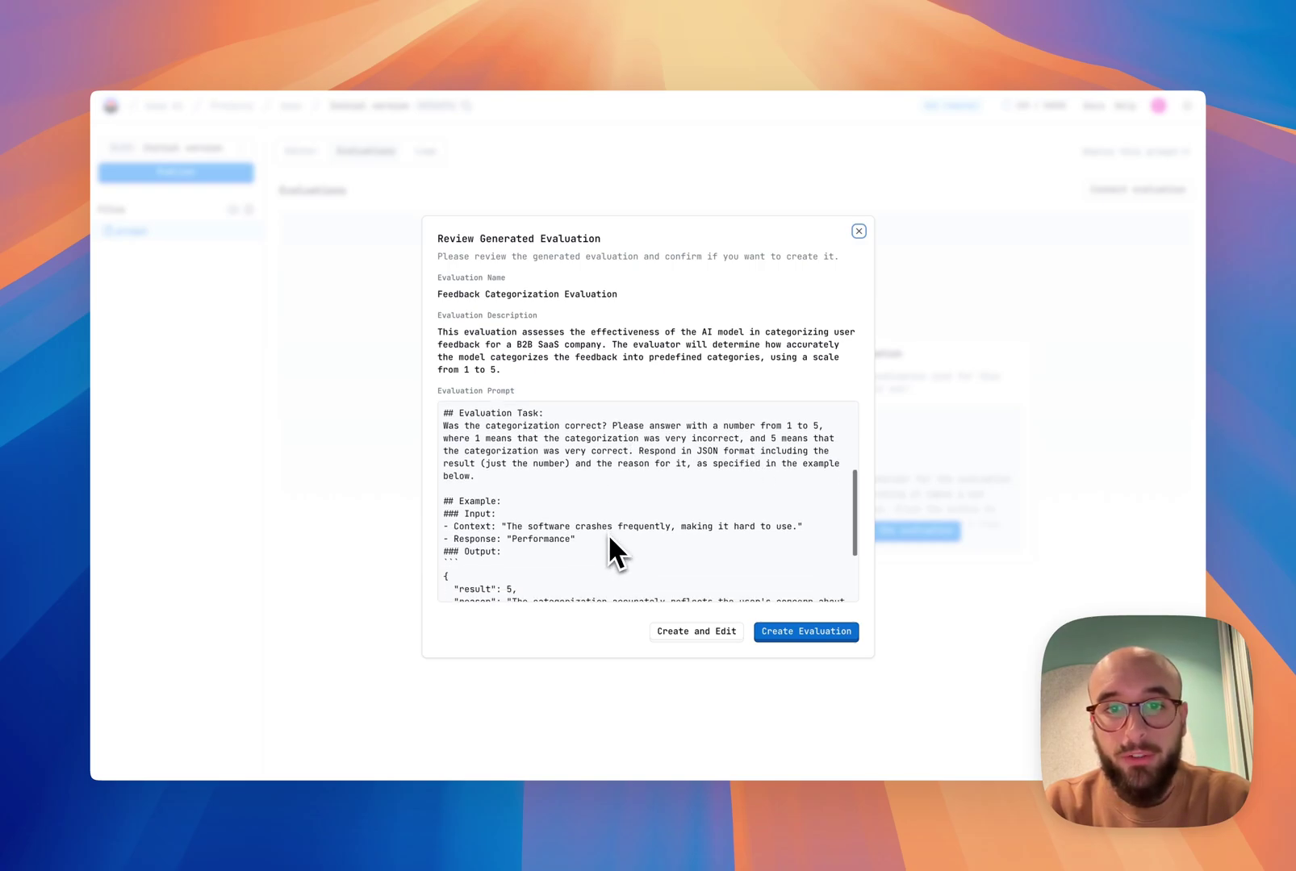
scroll(611, 552, down, 1)
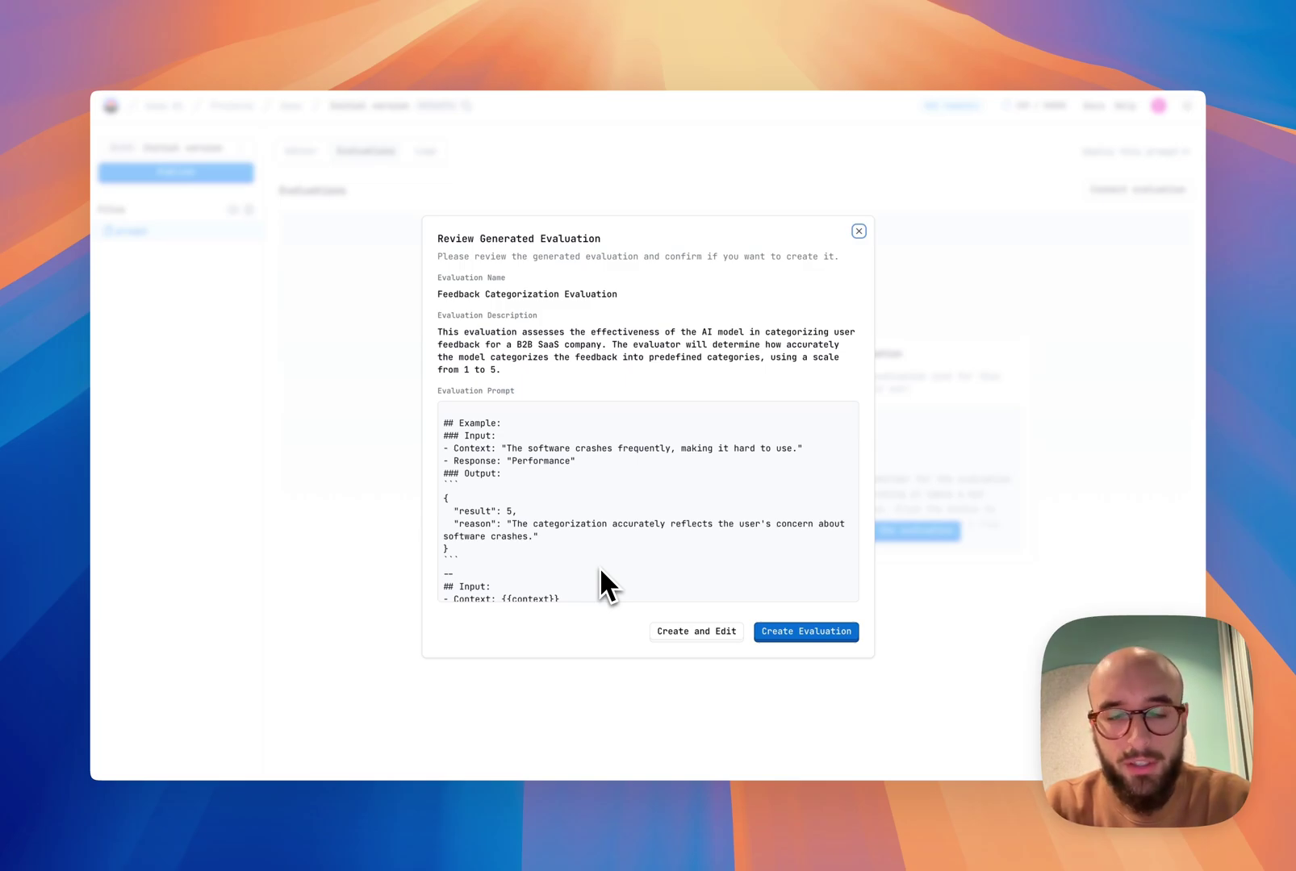
scroll(599, 567, down, 1)
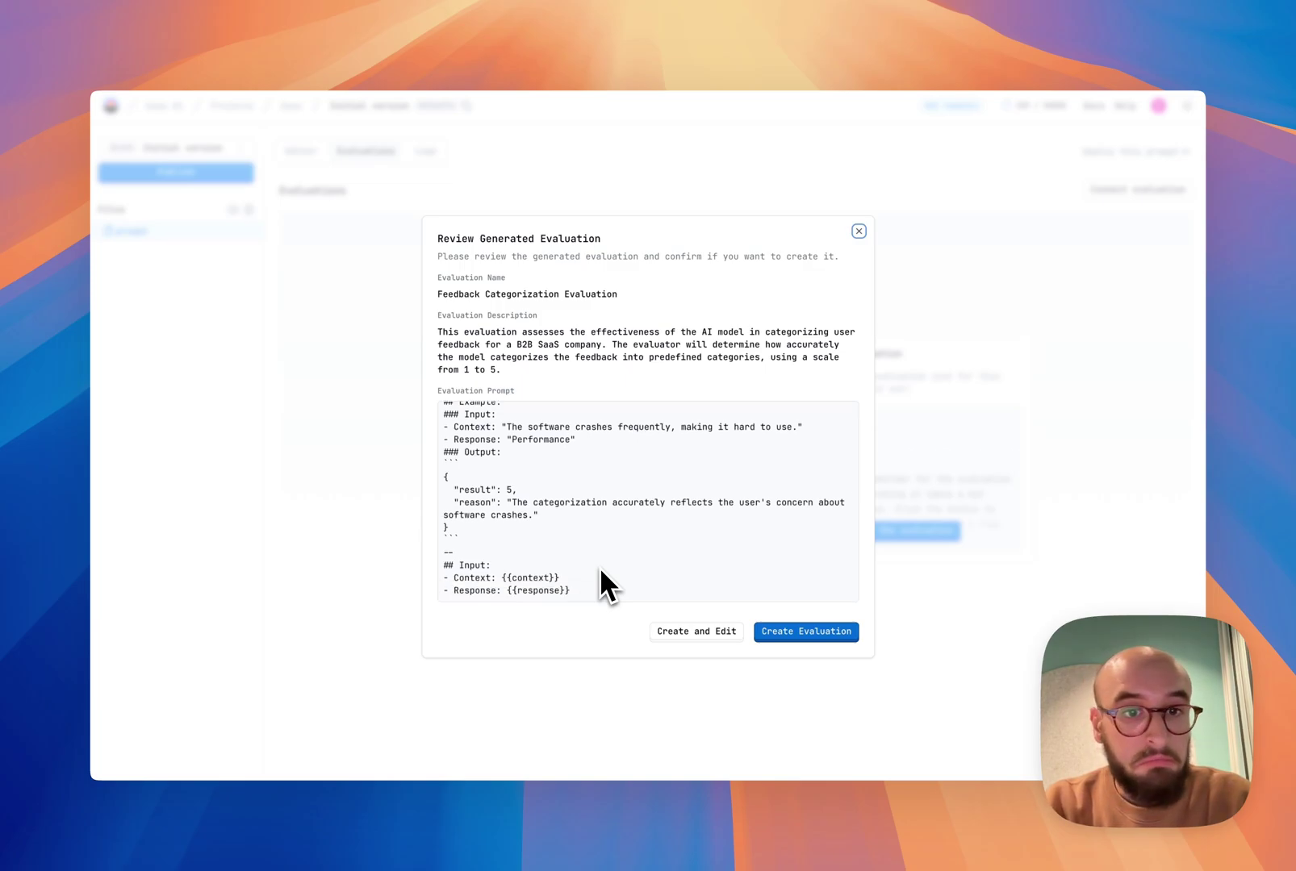
scroll(599, 567, up, 10)
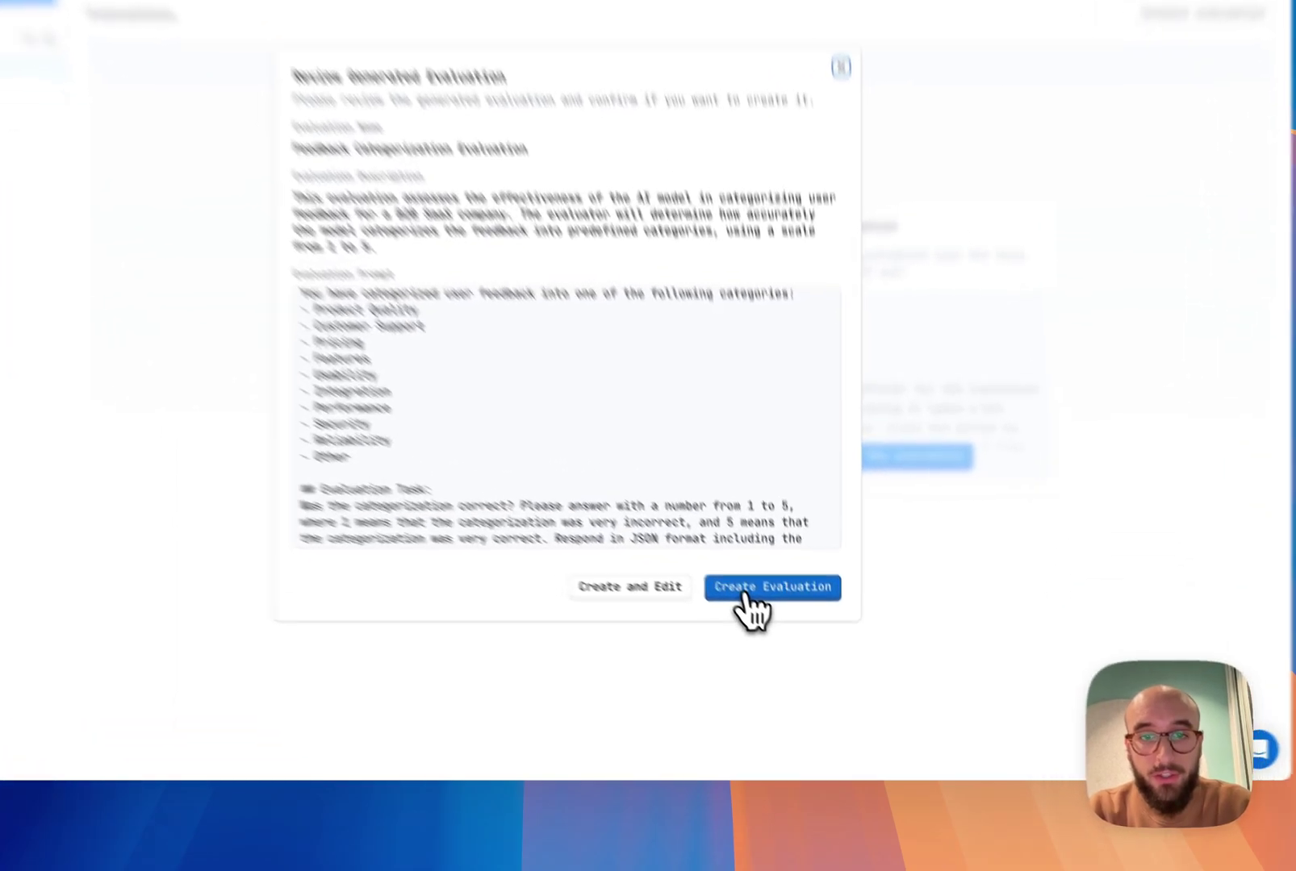
Create the evaluation and batch-run it on all 43 User feedback lines, mapping {{feedback}} to the feedback column
click(787, 633)
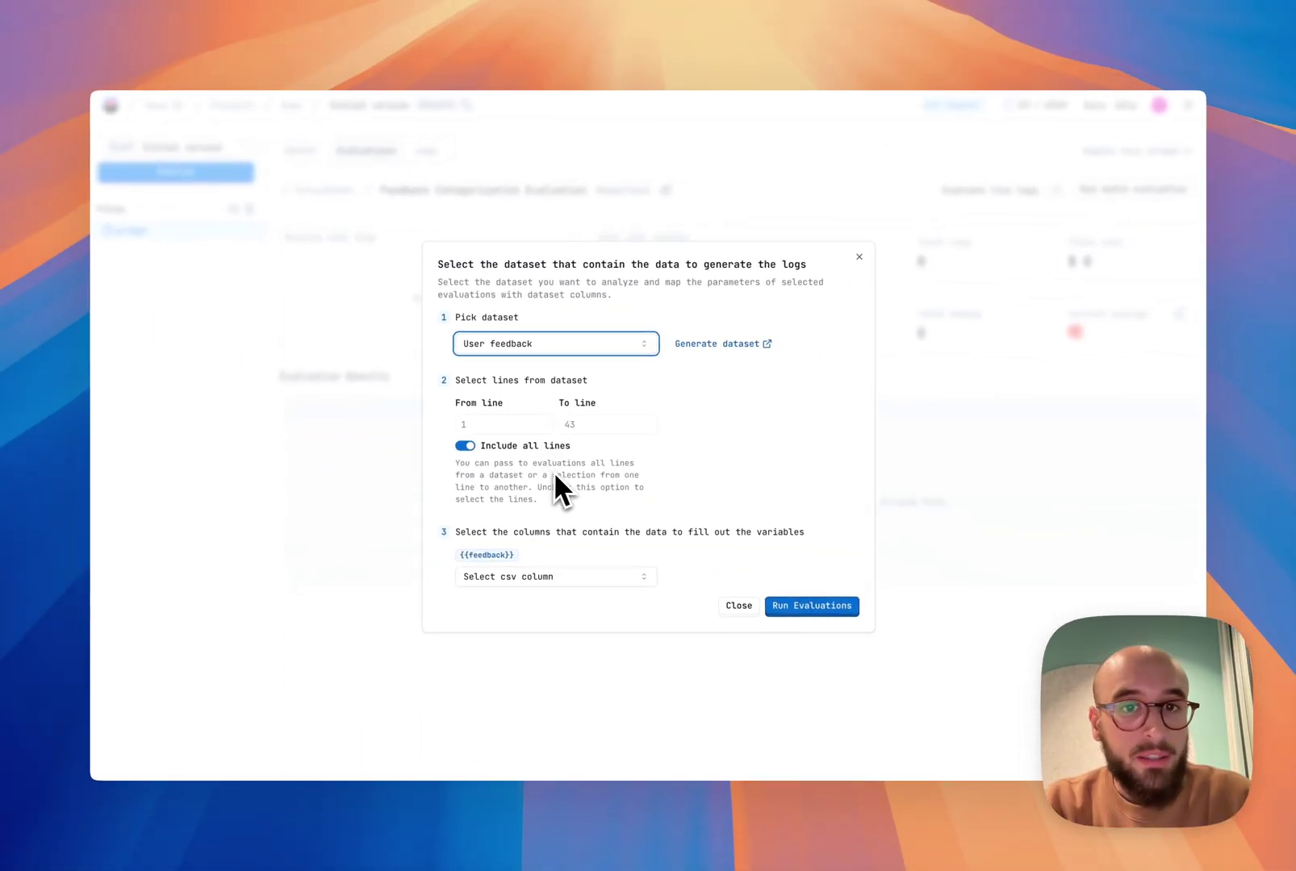
click(532, 578)
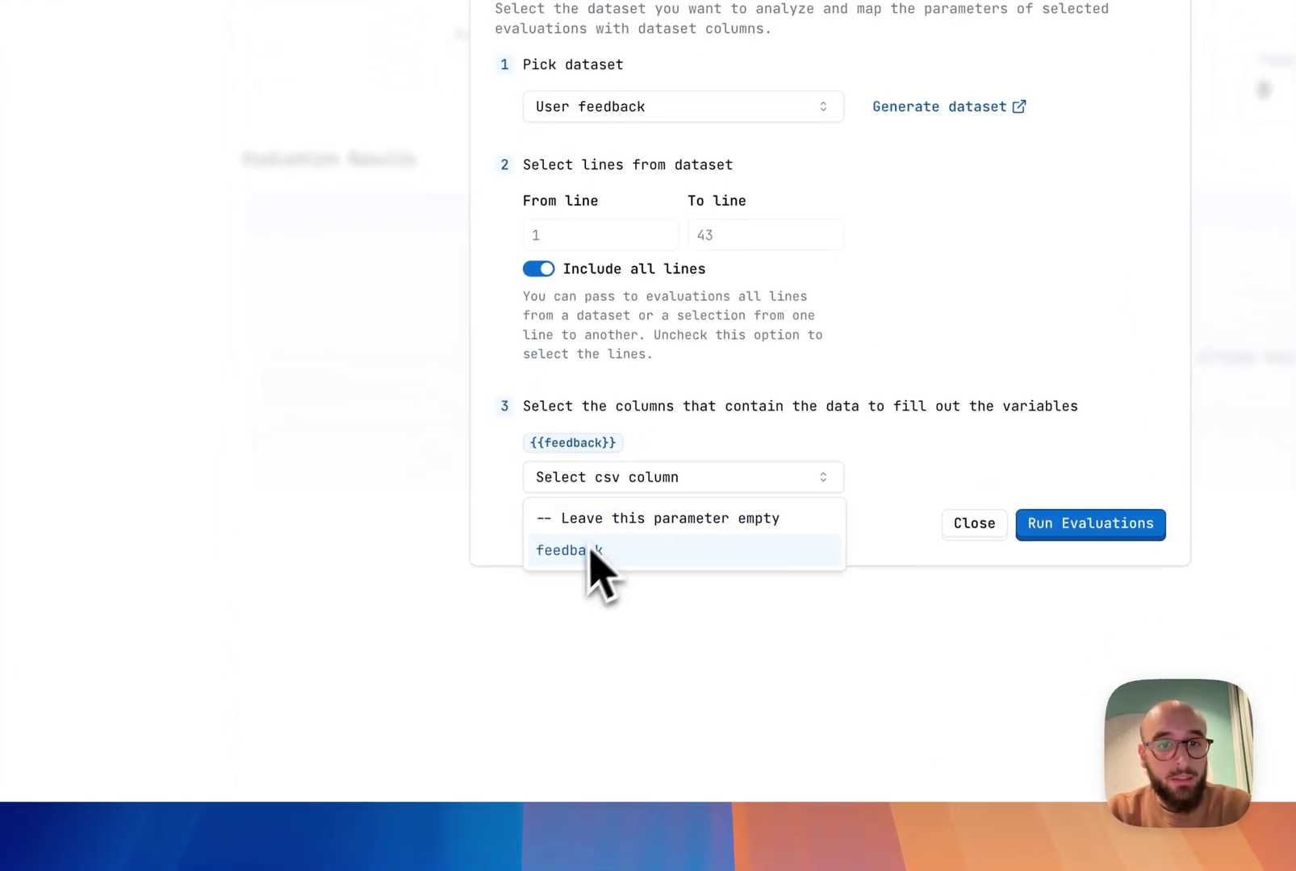
click(576, 555)
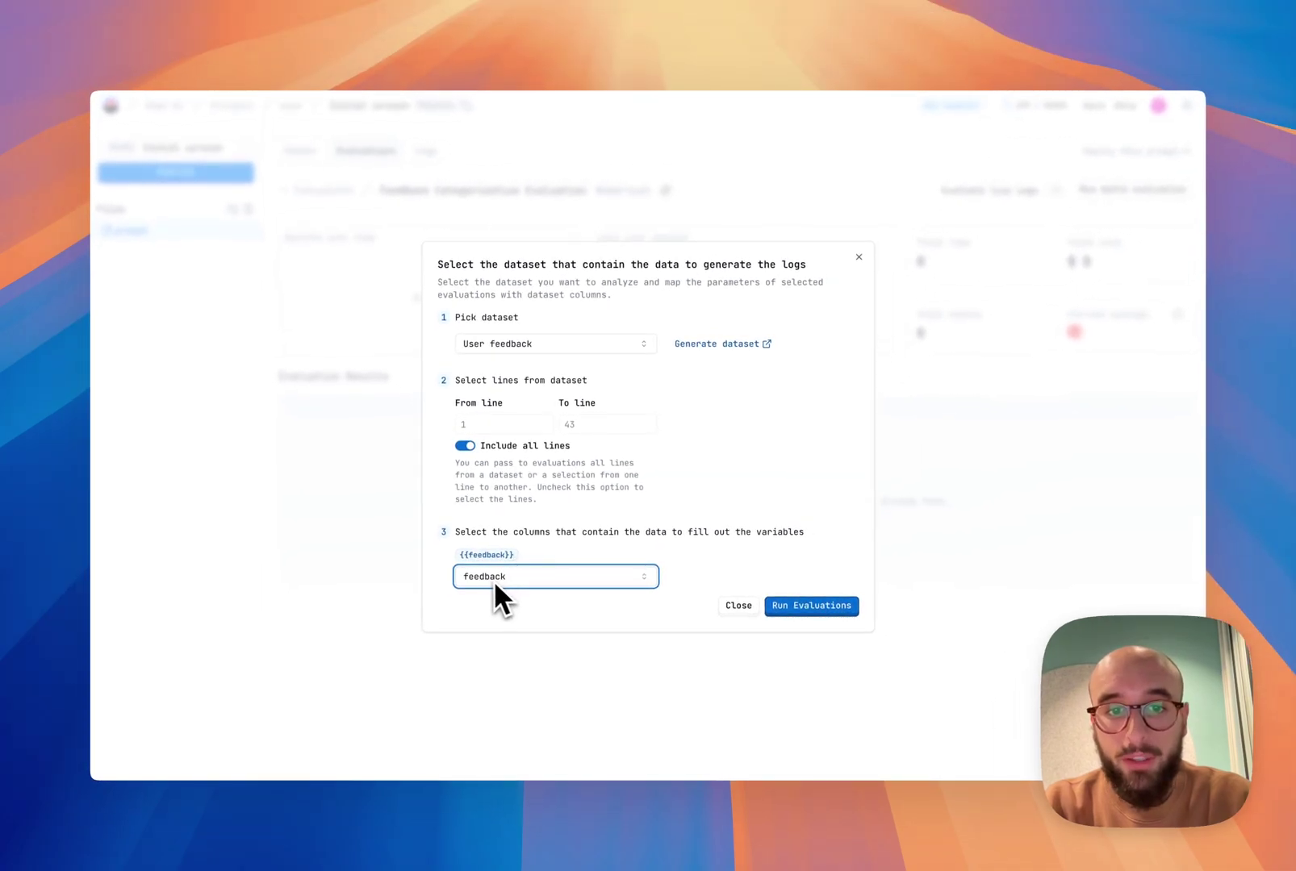
click(810, 609)
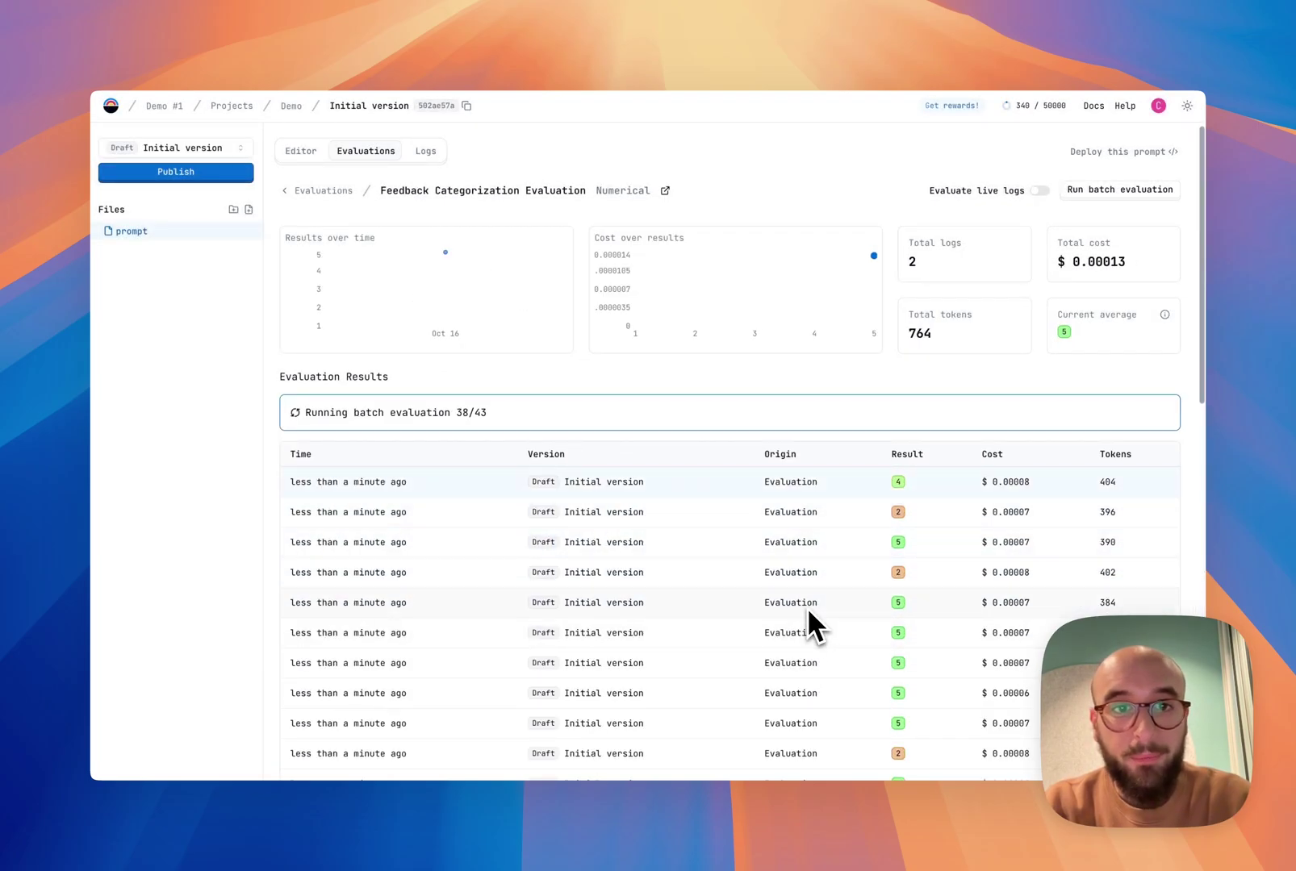
Open a score-2 result and read its reasoning that 'Other' misses the product recommendation
scroll(720, 643, down, 5)
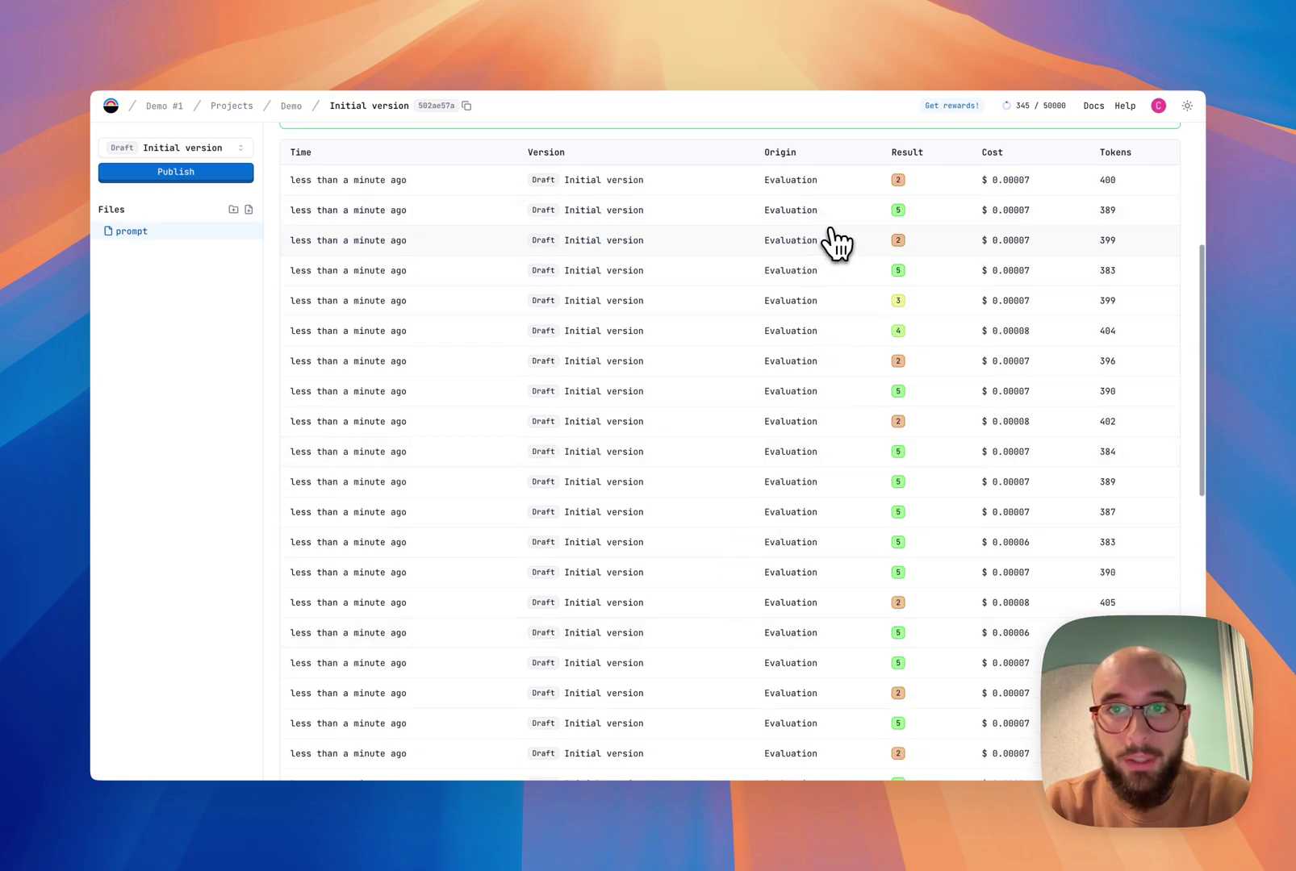
scroll(798, 682, down, 7)
scroll(795, 686, down, 4)
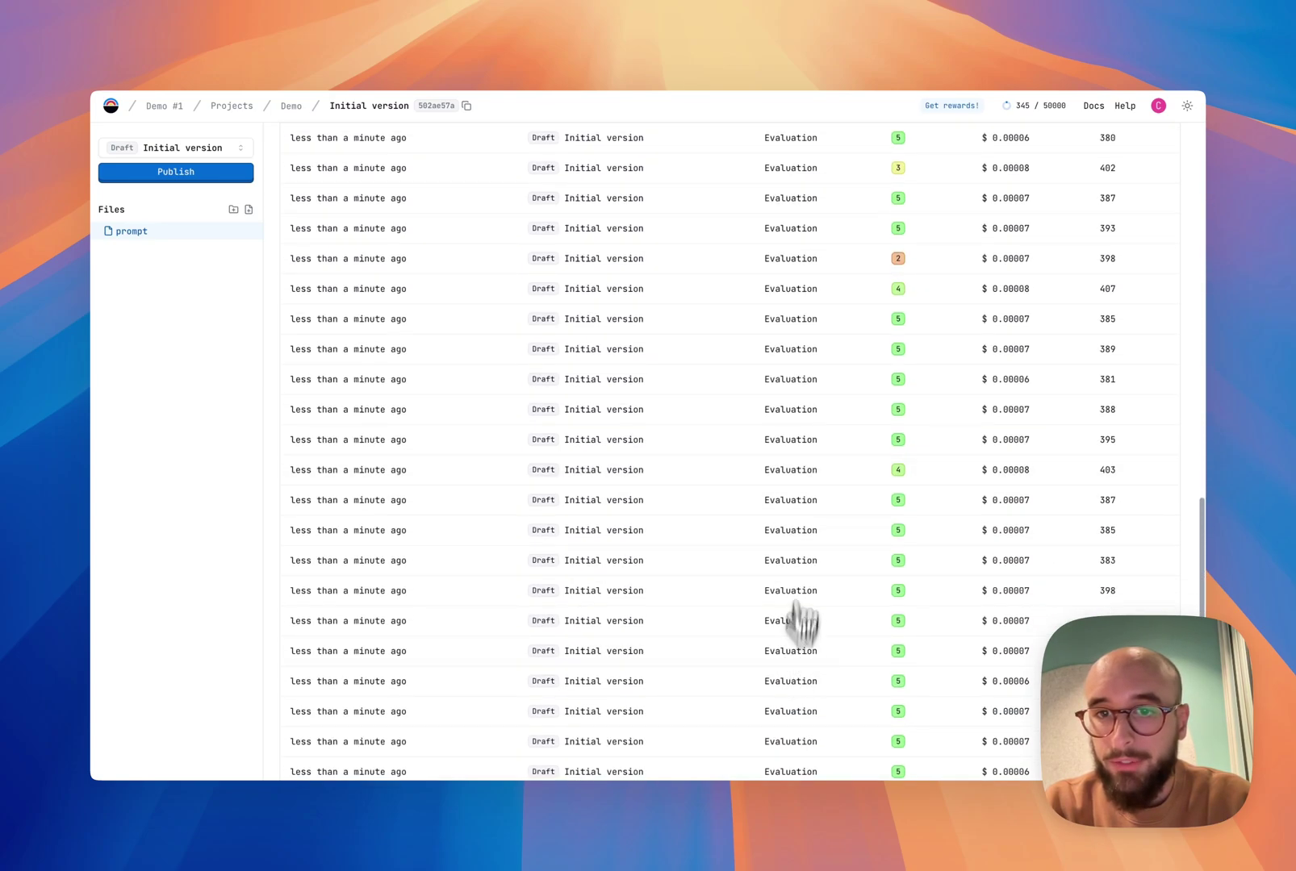
scroll(794, 383, up, 5)
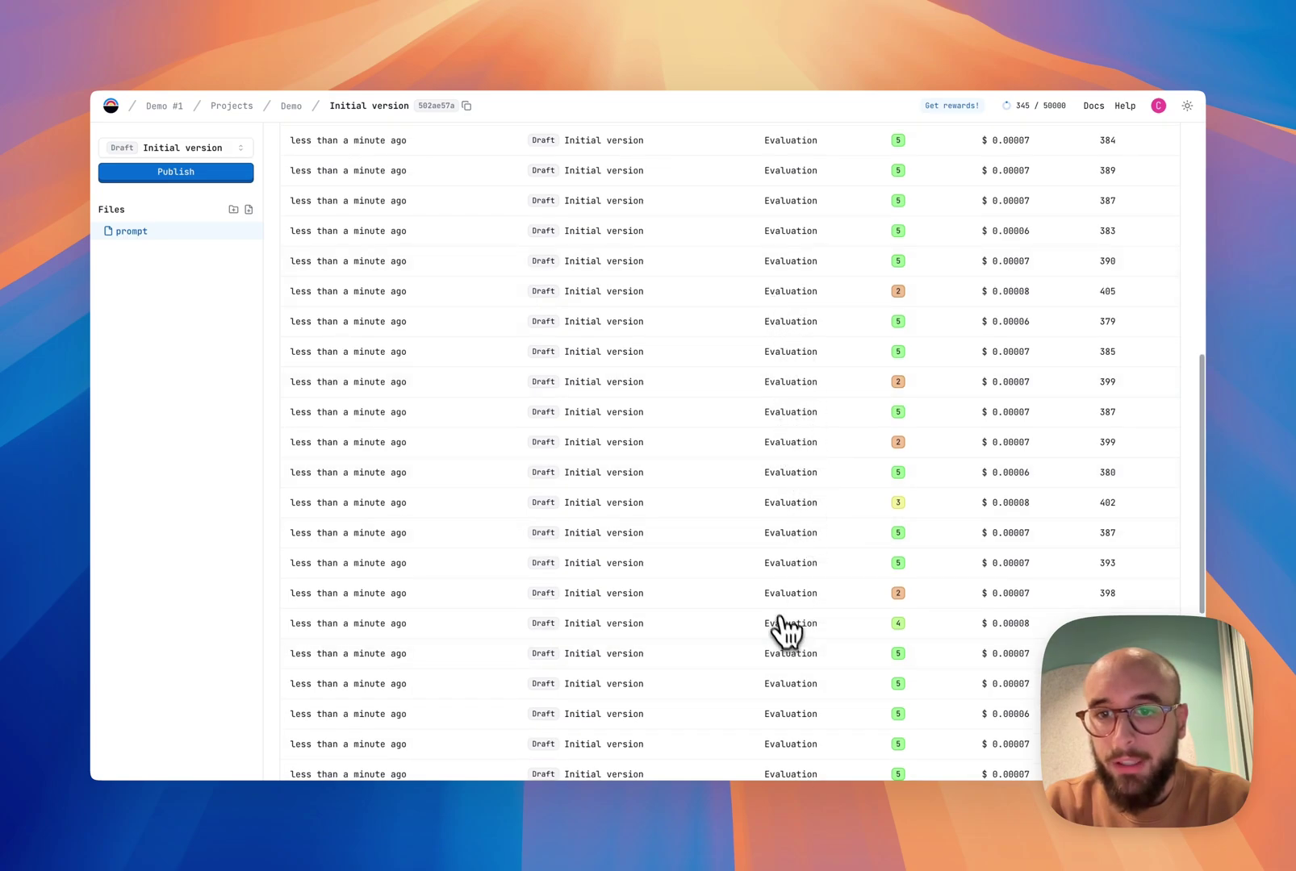
click(730, 595)
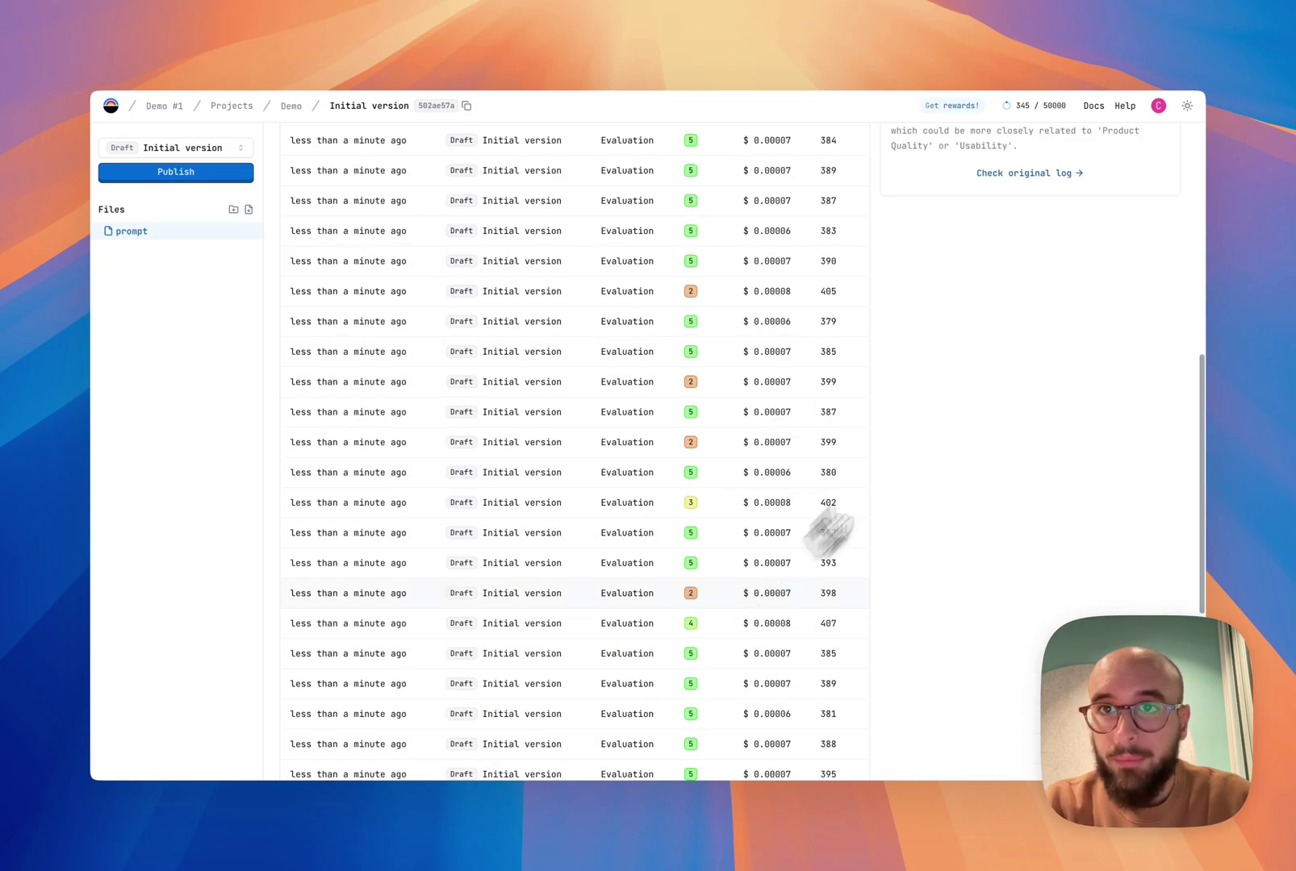
scroll(1009, 330, up, 5)
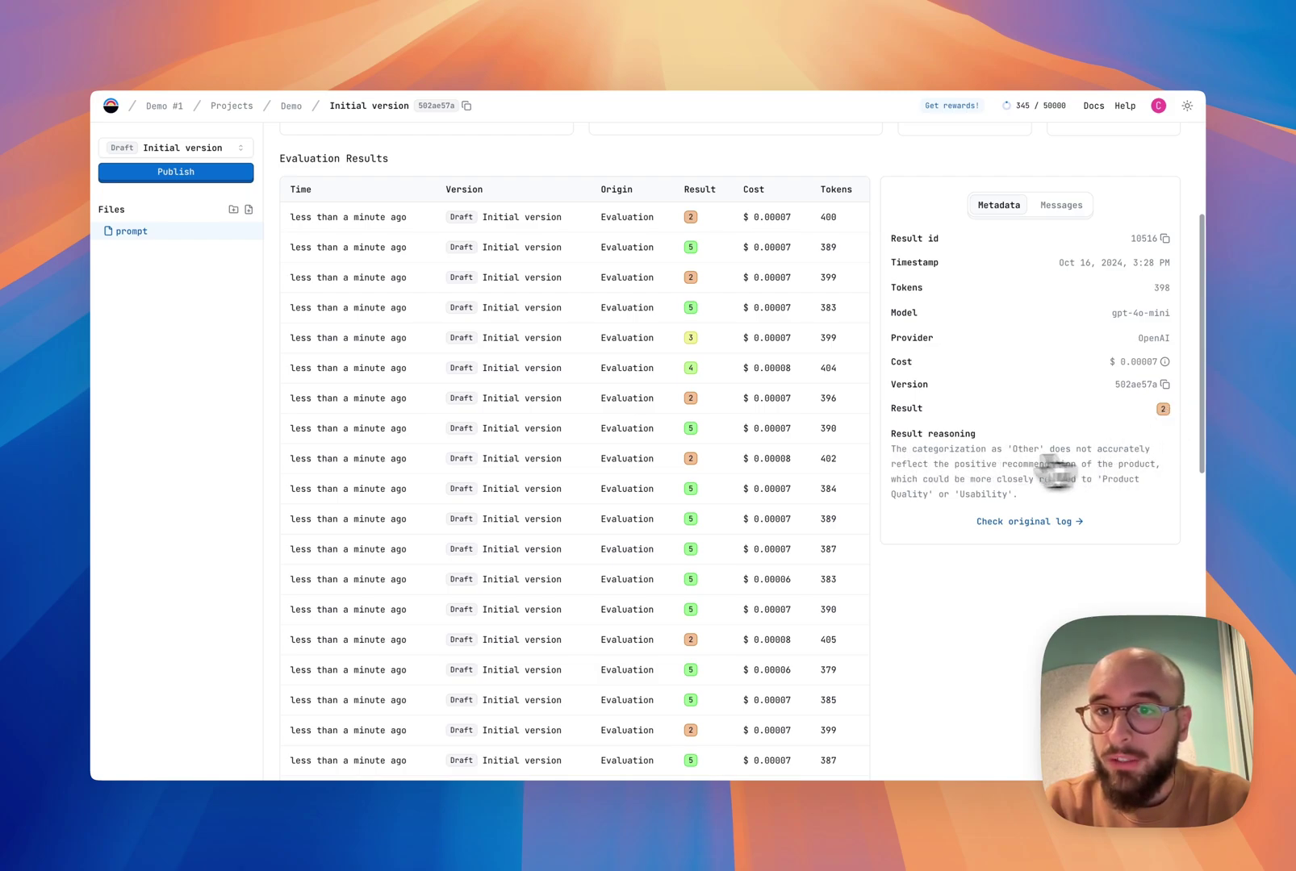
Inspect the original log's messages, then open score-2 result 10538 judging 'Product Quality' wrong
click(1025, 522)
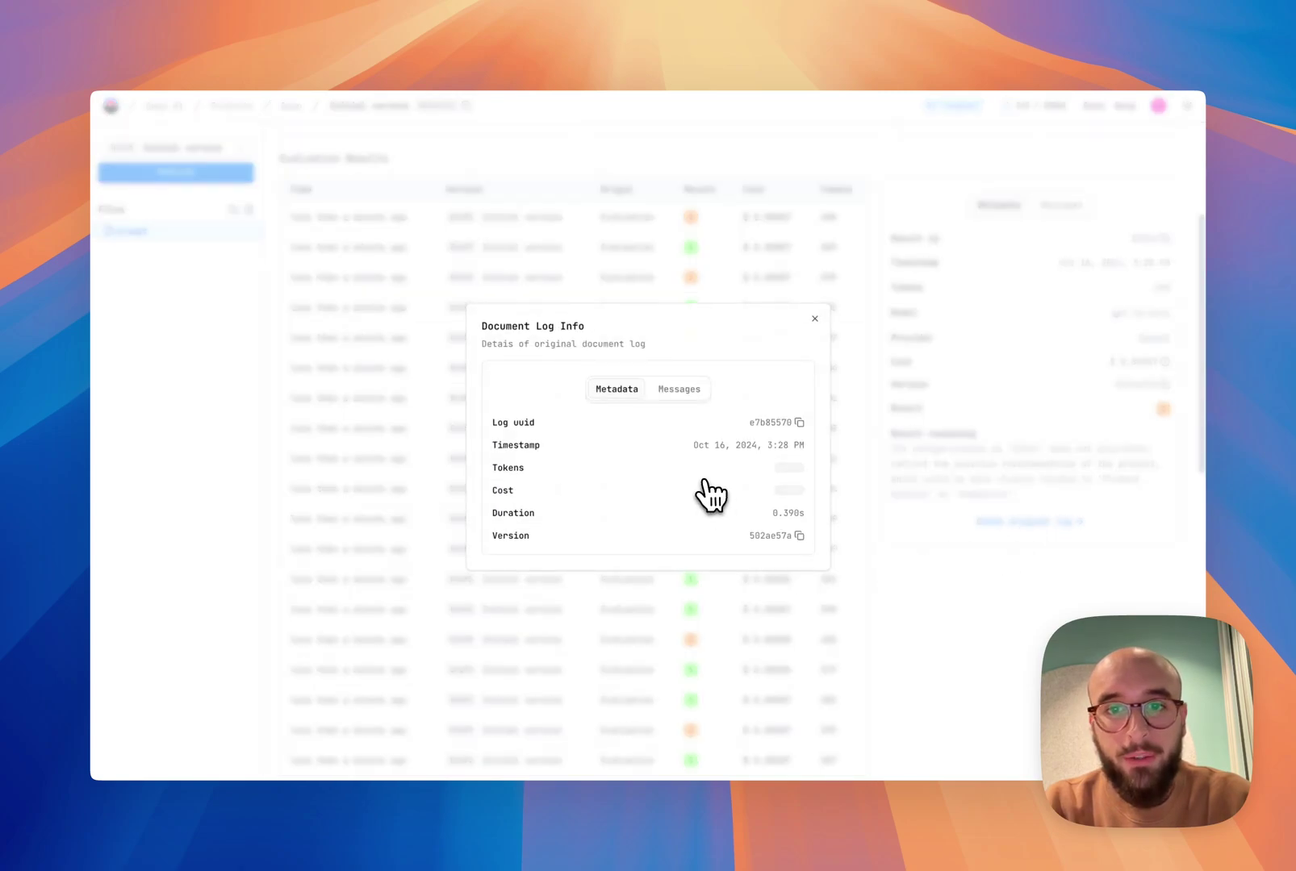
click(681, 389)
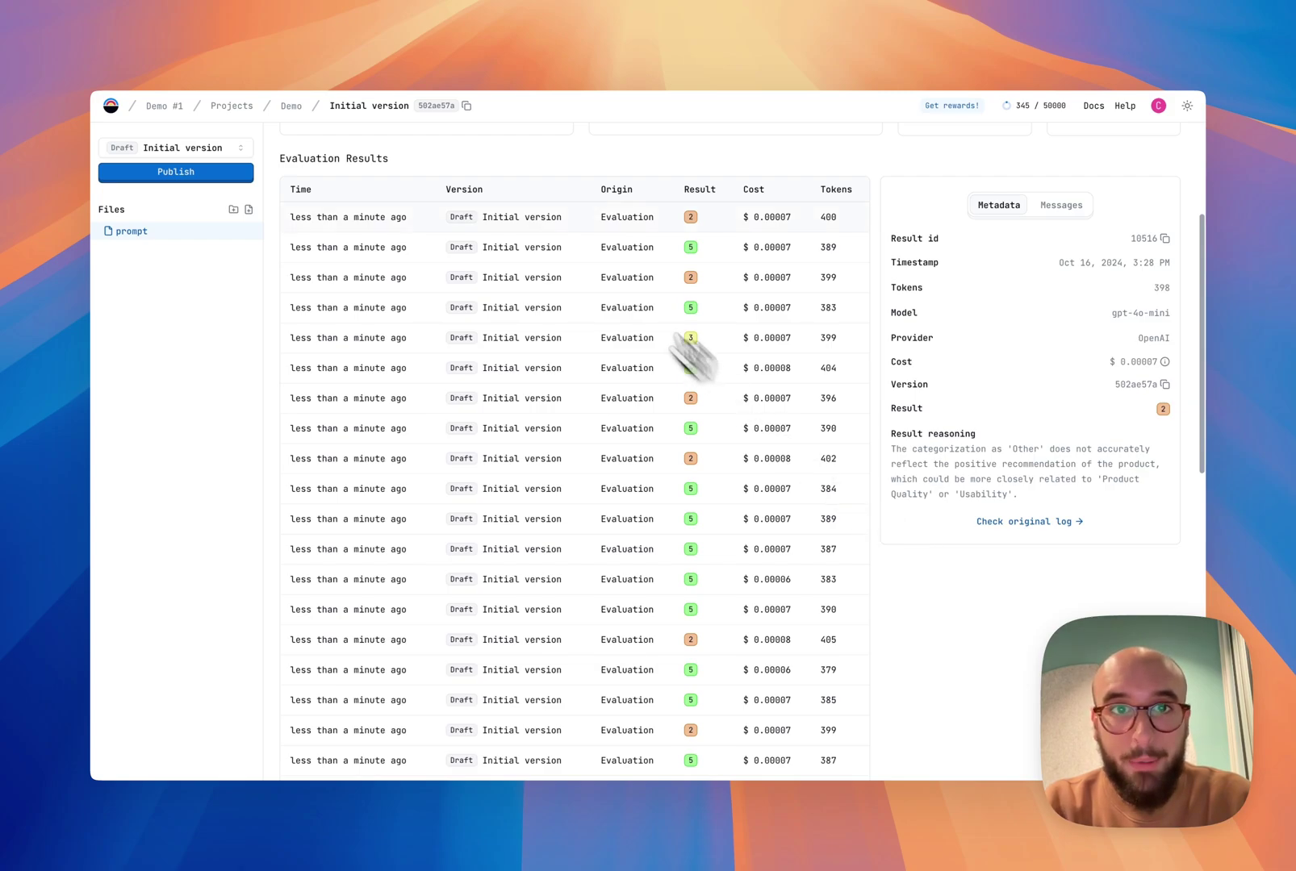
click(571, 218)
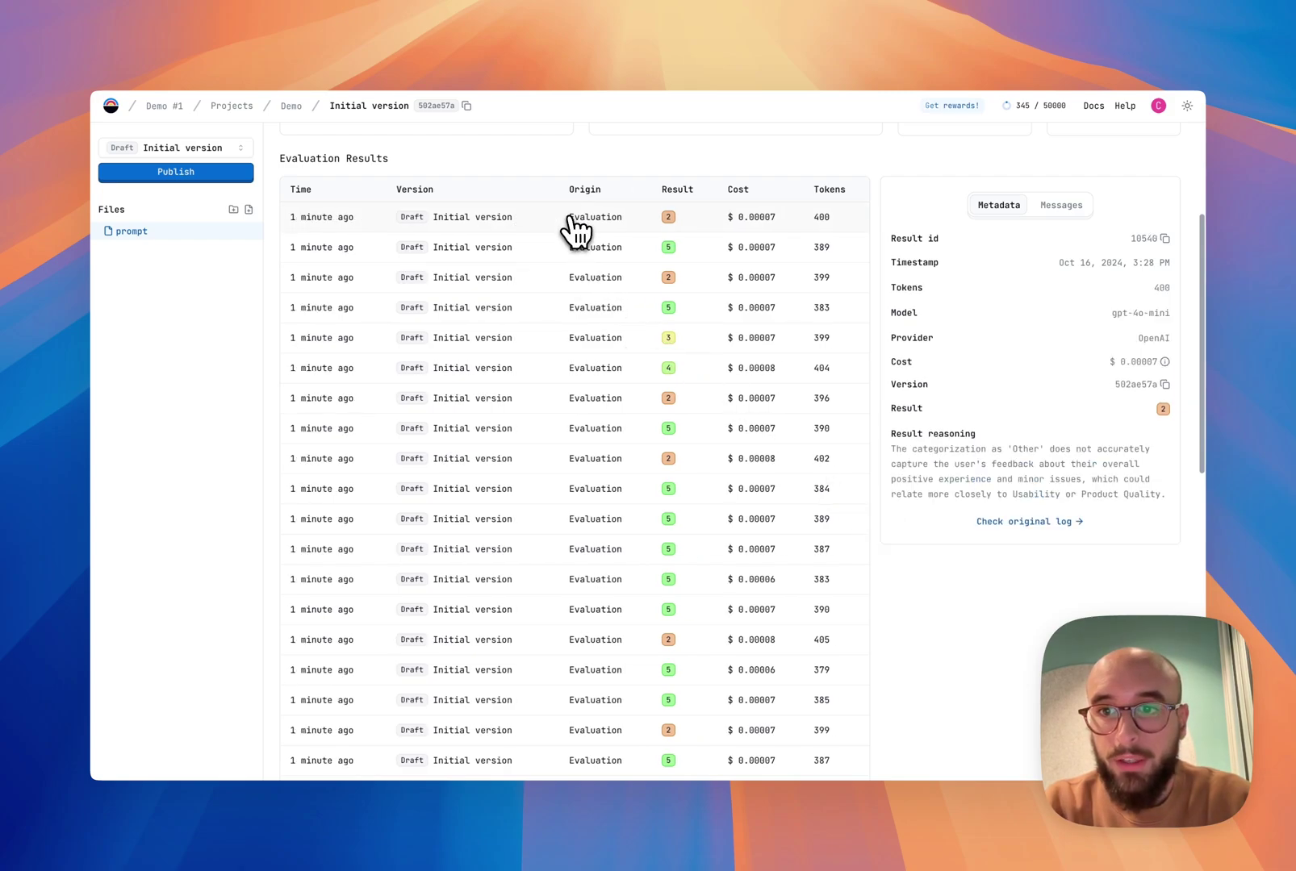
click(596, 279)
scroll(1018, 461, up, 3)
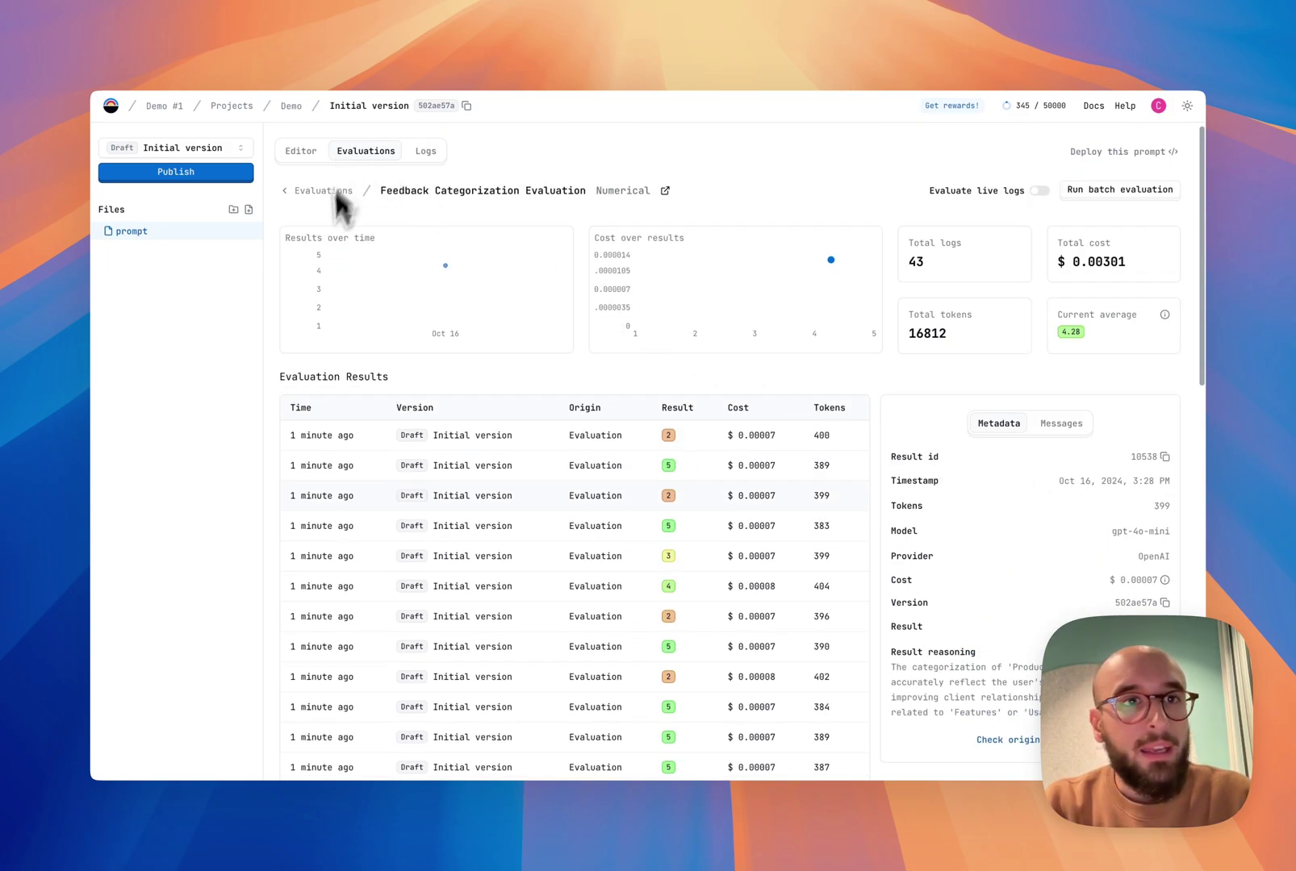
Publish the Initial version to production and create a new draft version titled 'Improved prompt'
click(182, 173)
click(743, 525)
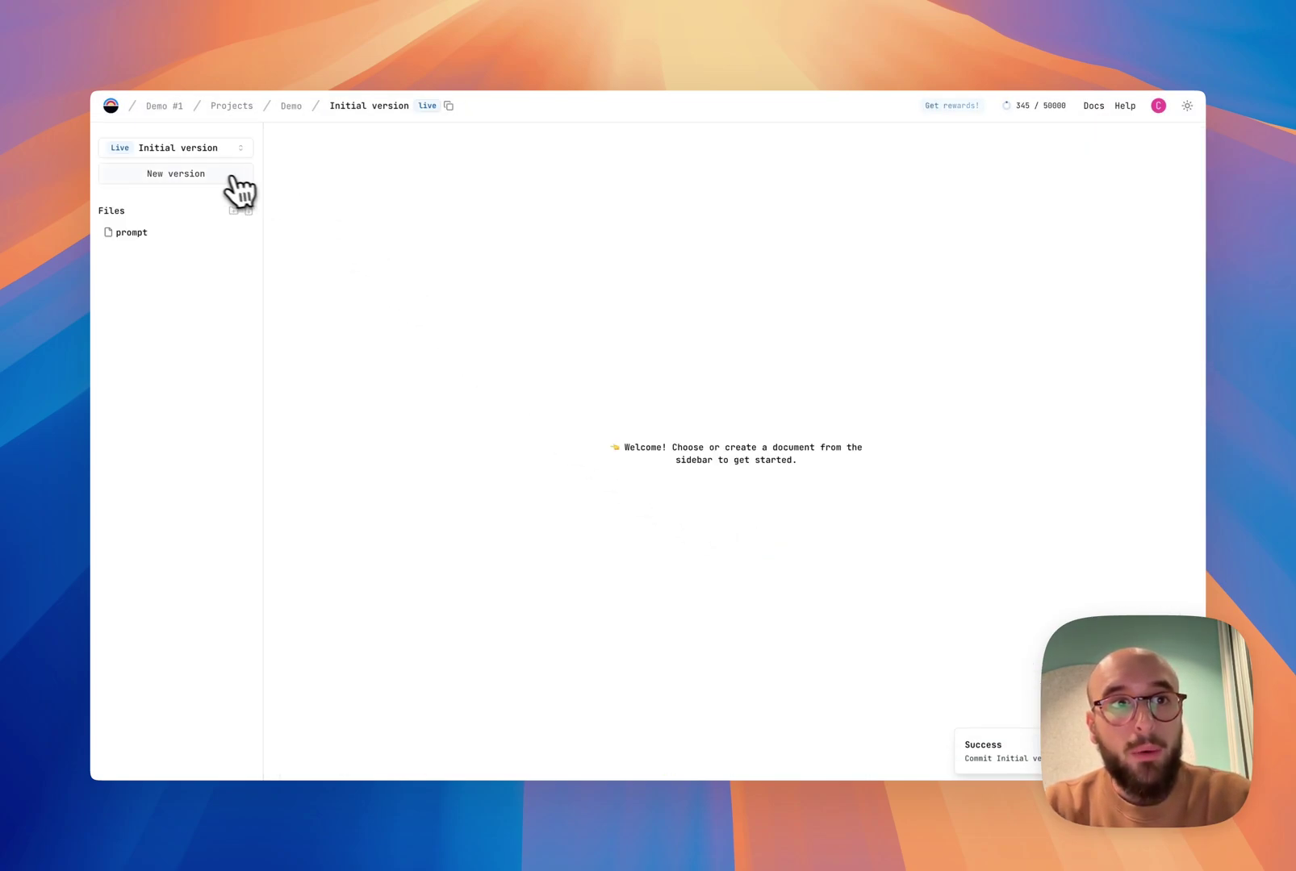
click(219, 178)
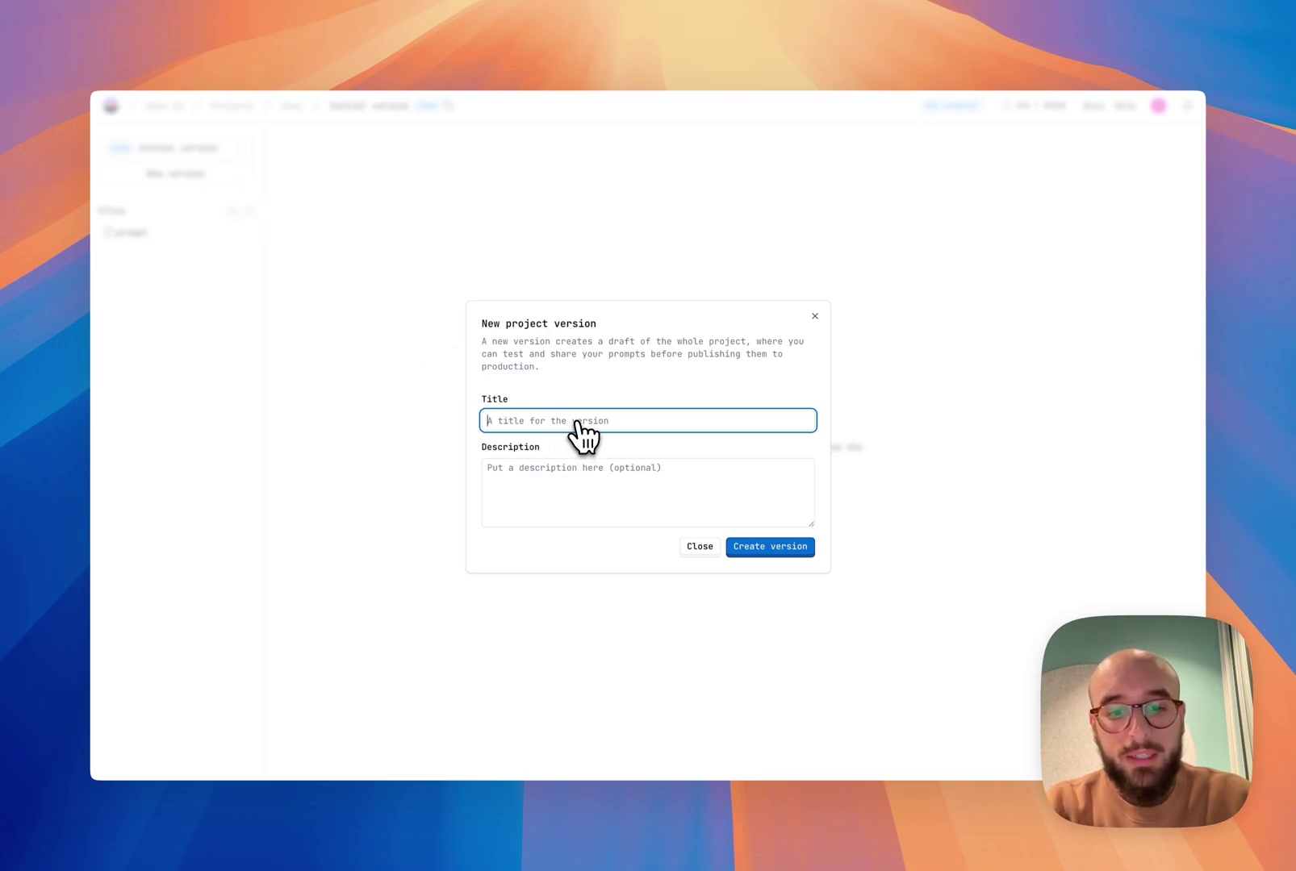
text(Improved prompt)
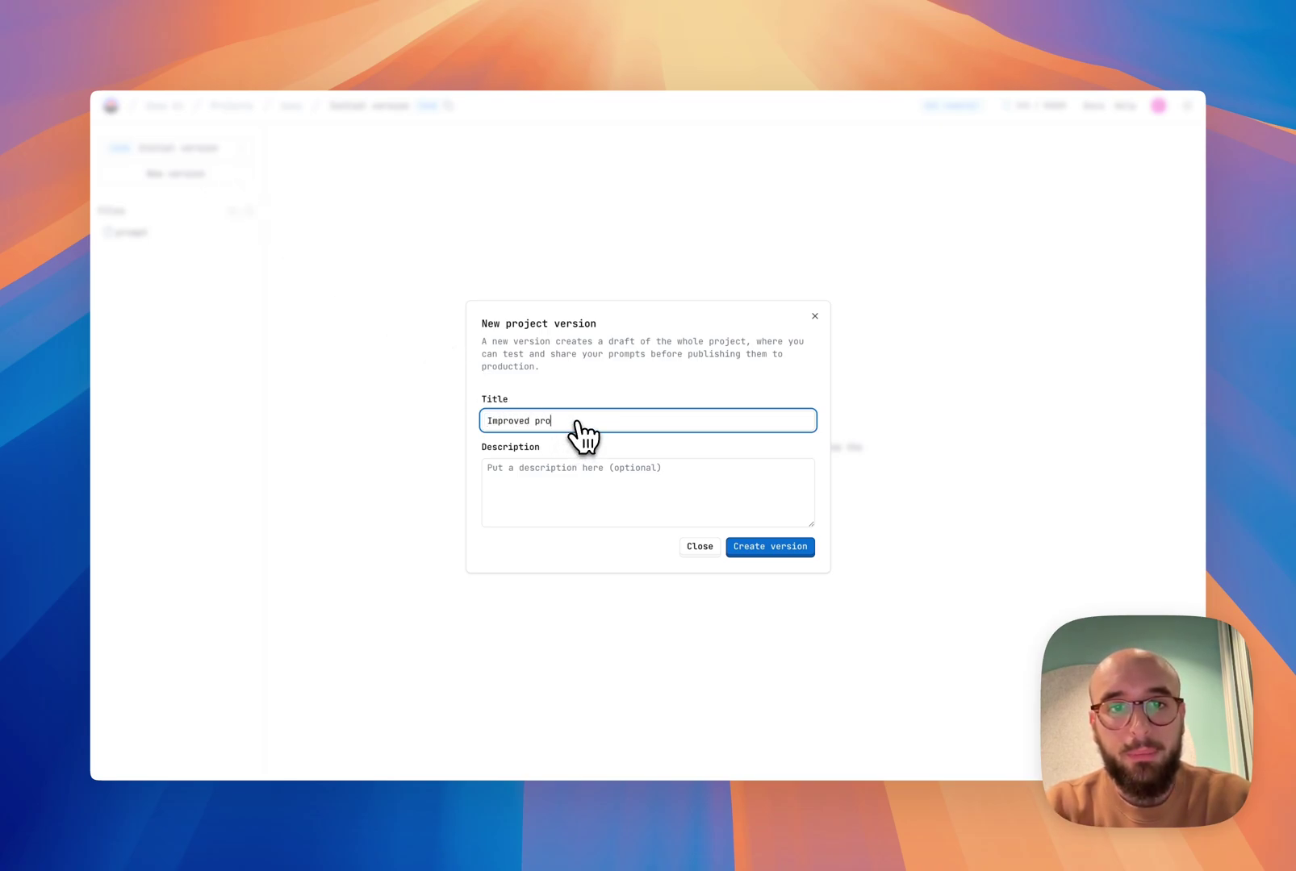
click(791, 548)
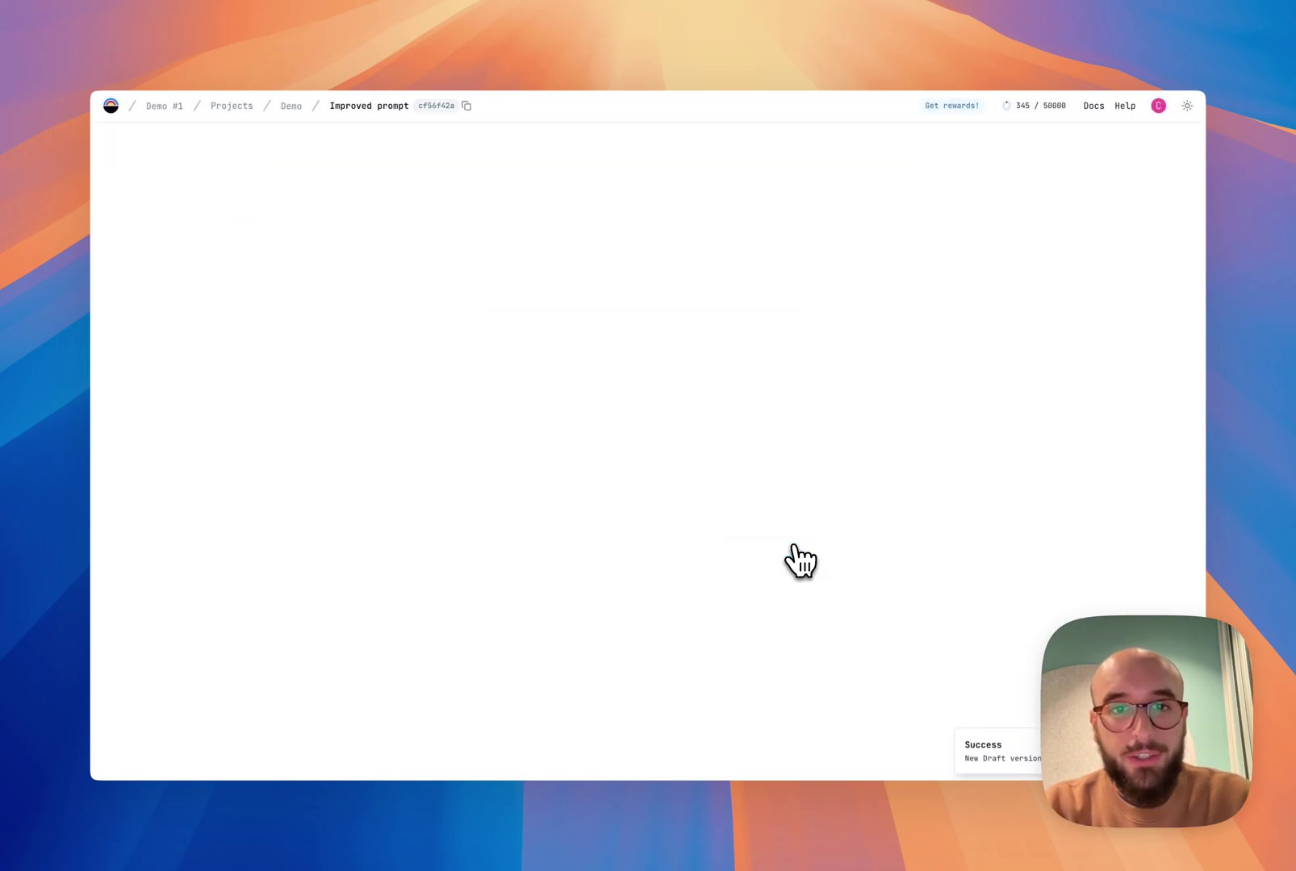
Open the prompt file and start an AI refinement based on the Feedback Categorization Evaluation
click(146, 232)
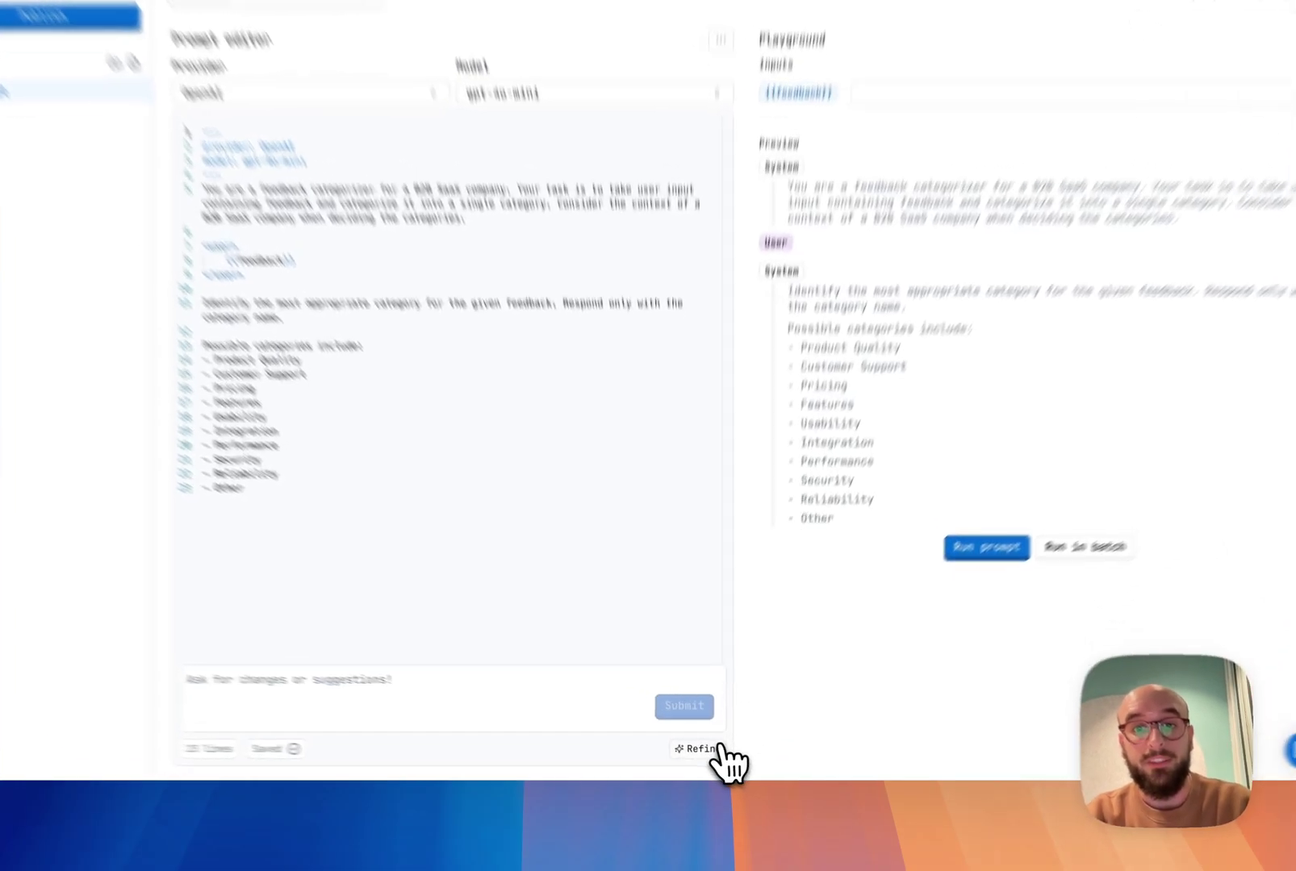
click(699, 755)
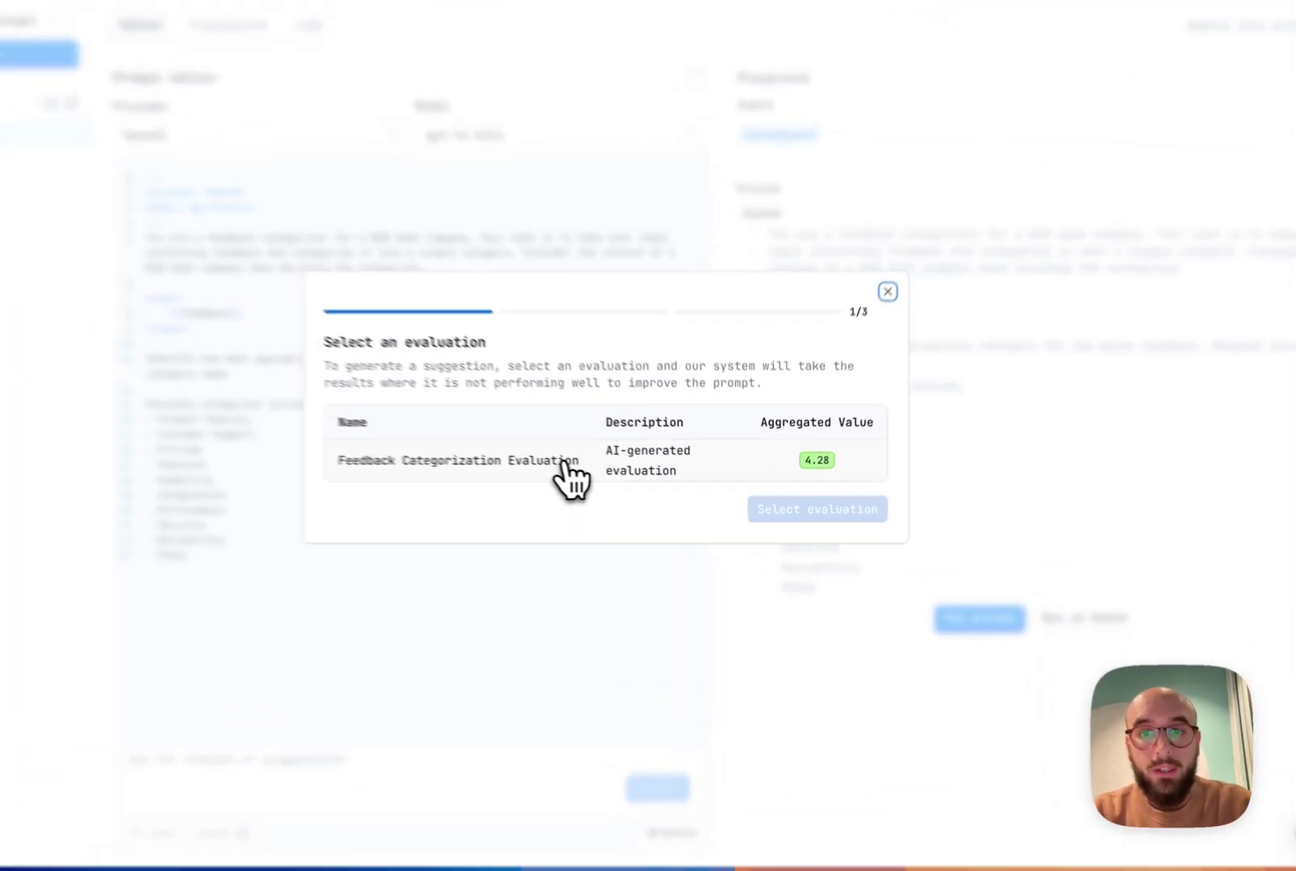
click(614, 477)
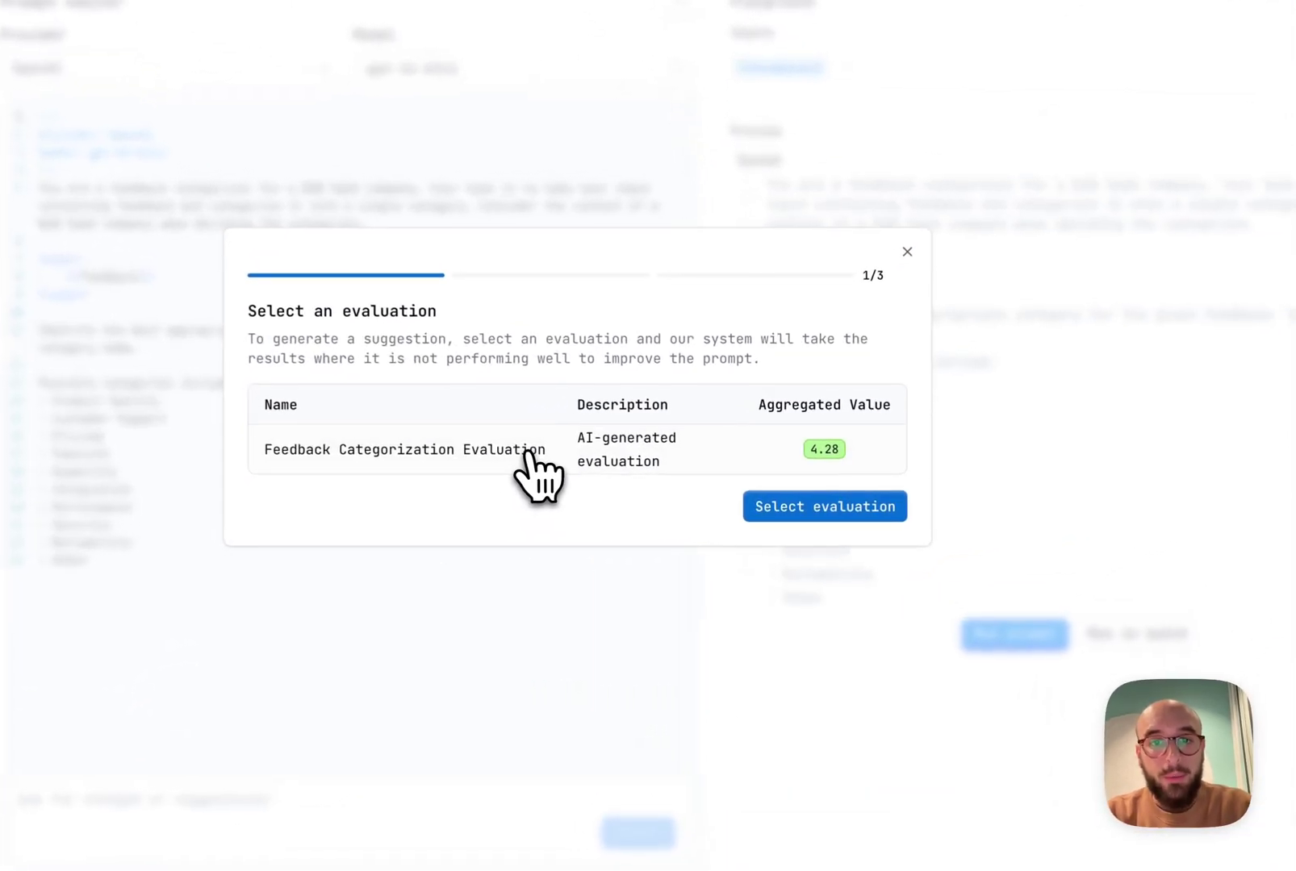
click(843, 516)
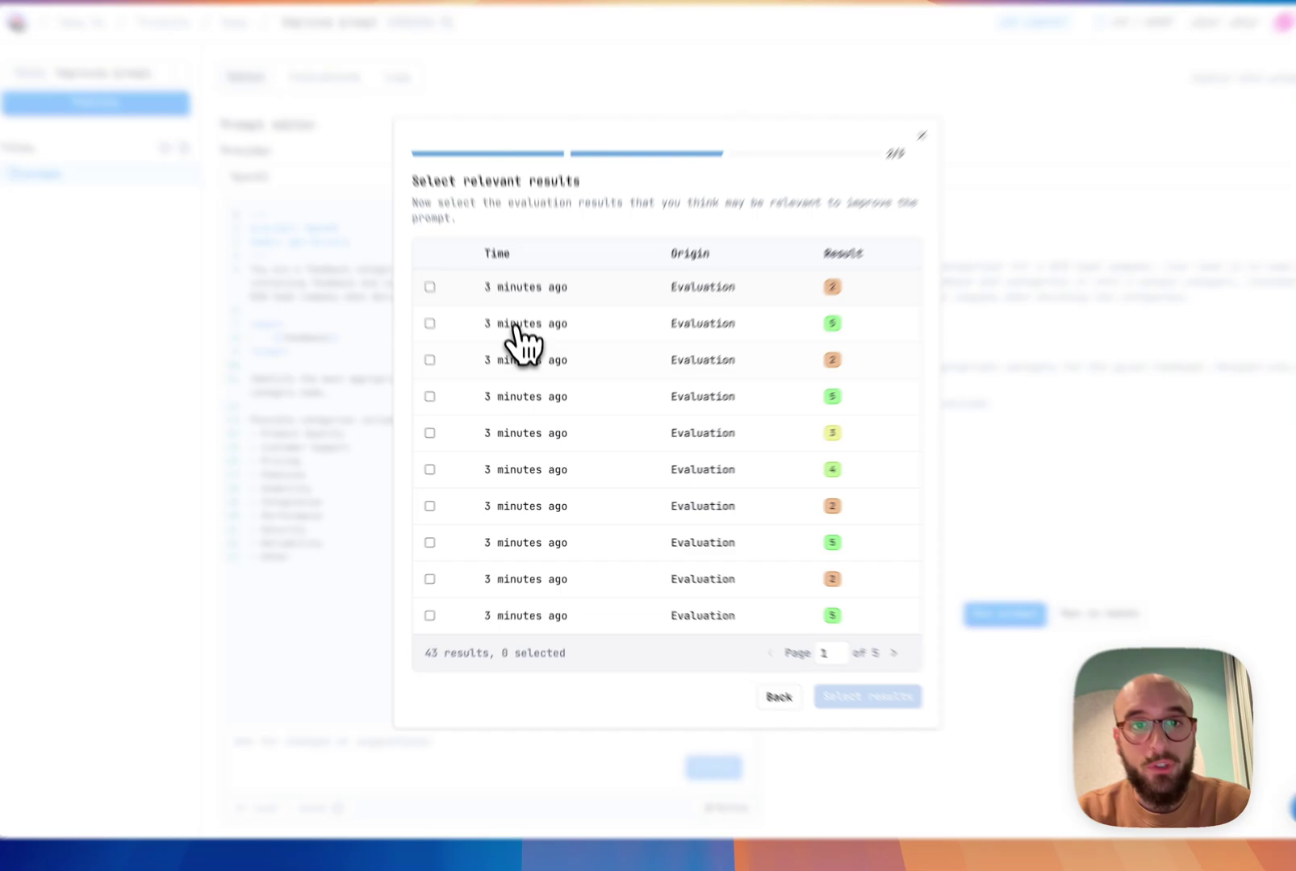
Select four score-2 results to generate a prompt suggestion and review it in the editor
click(521, 324)
click(516, 317)
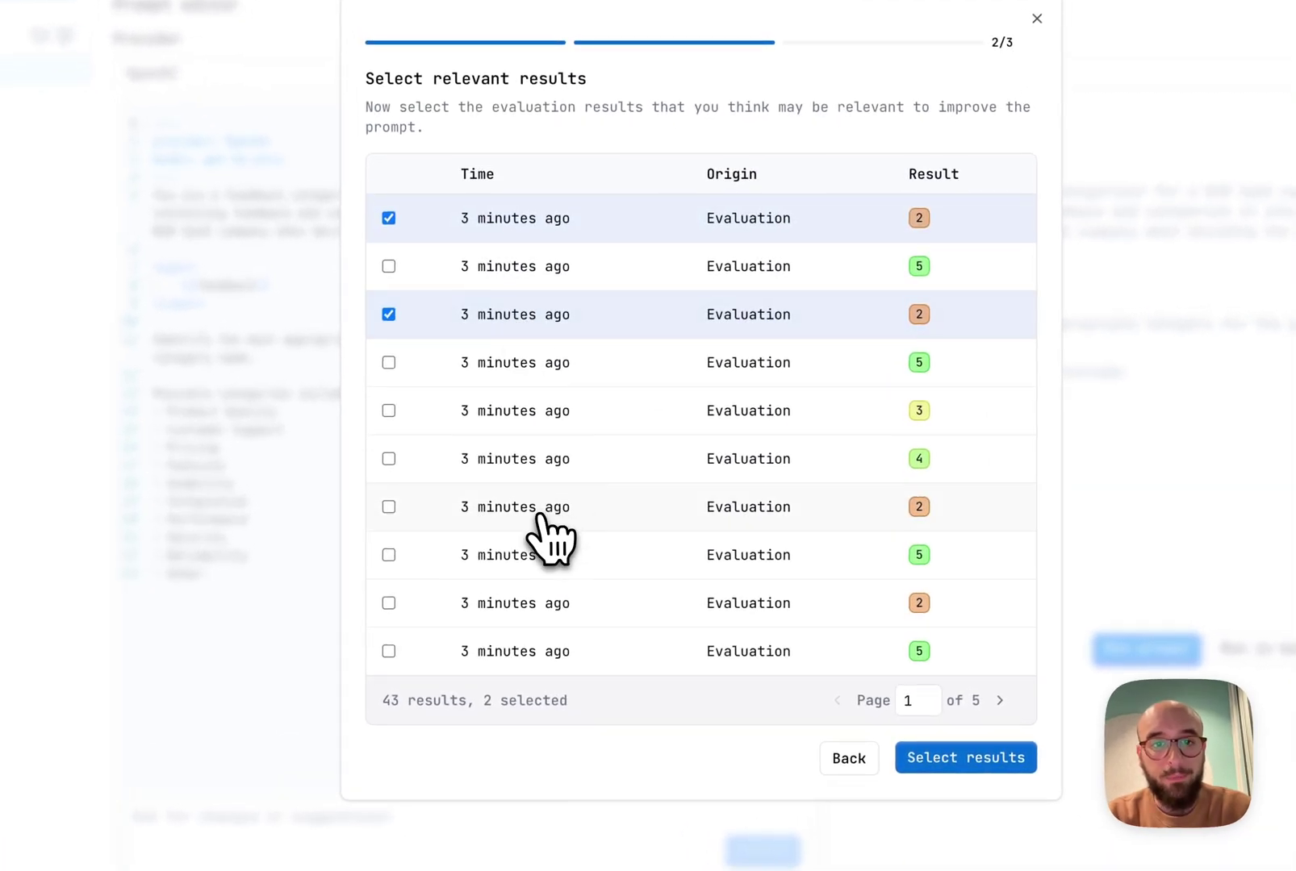
click(539, 510)
click(556, 607)
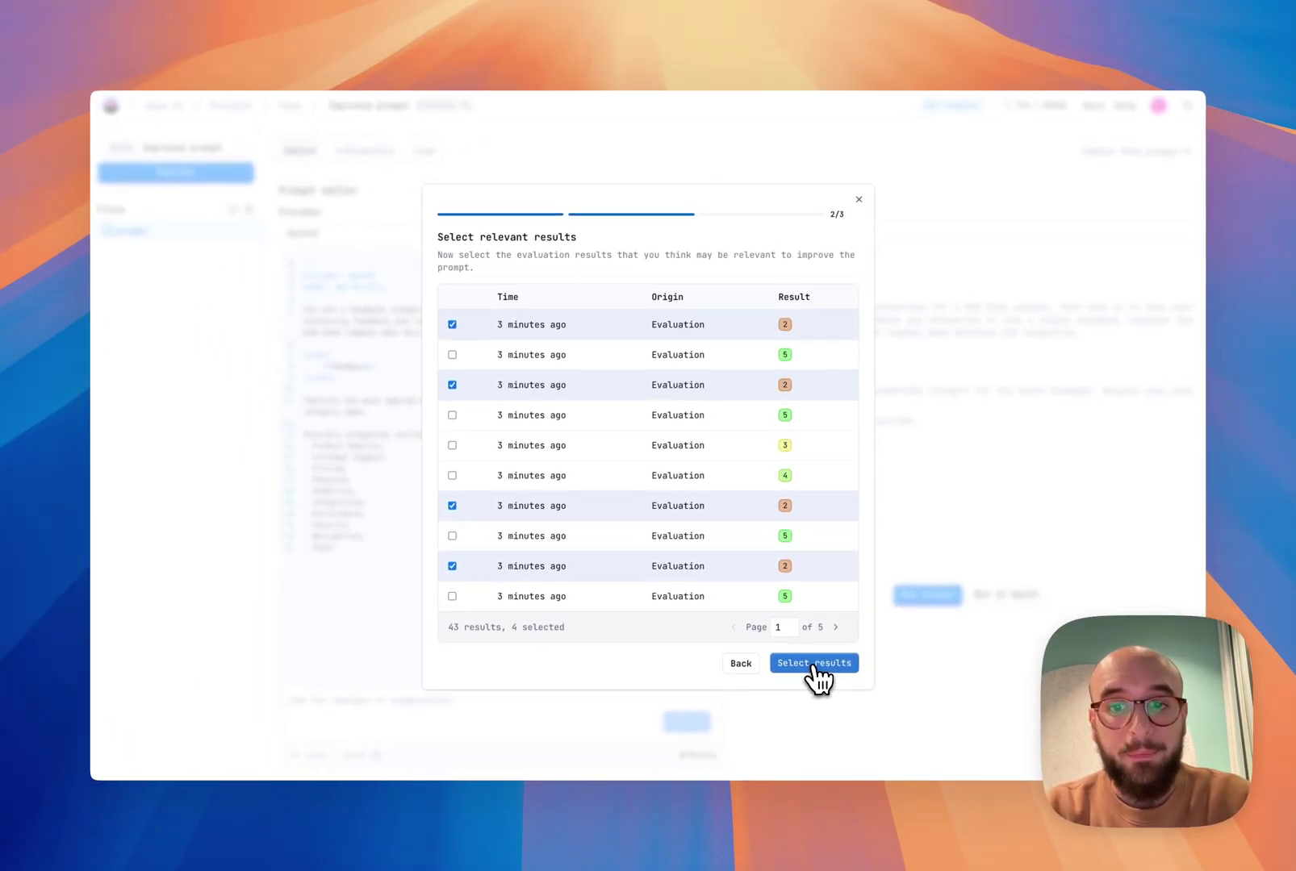
click(815, 665)
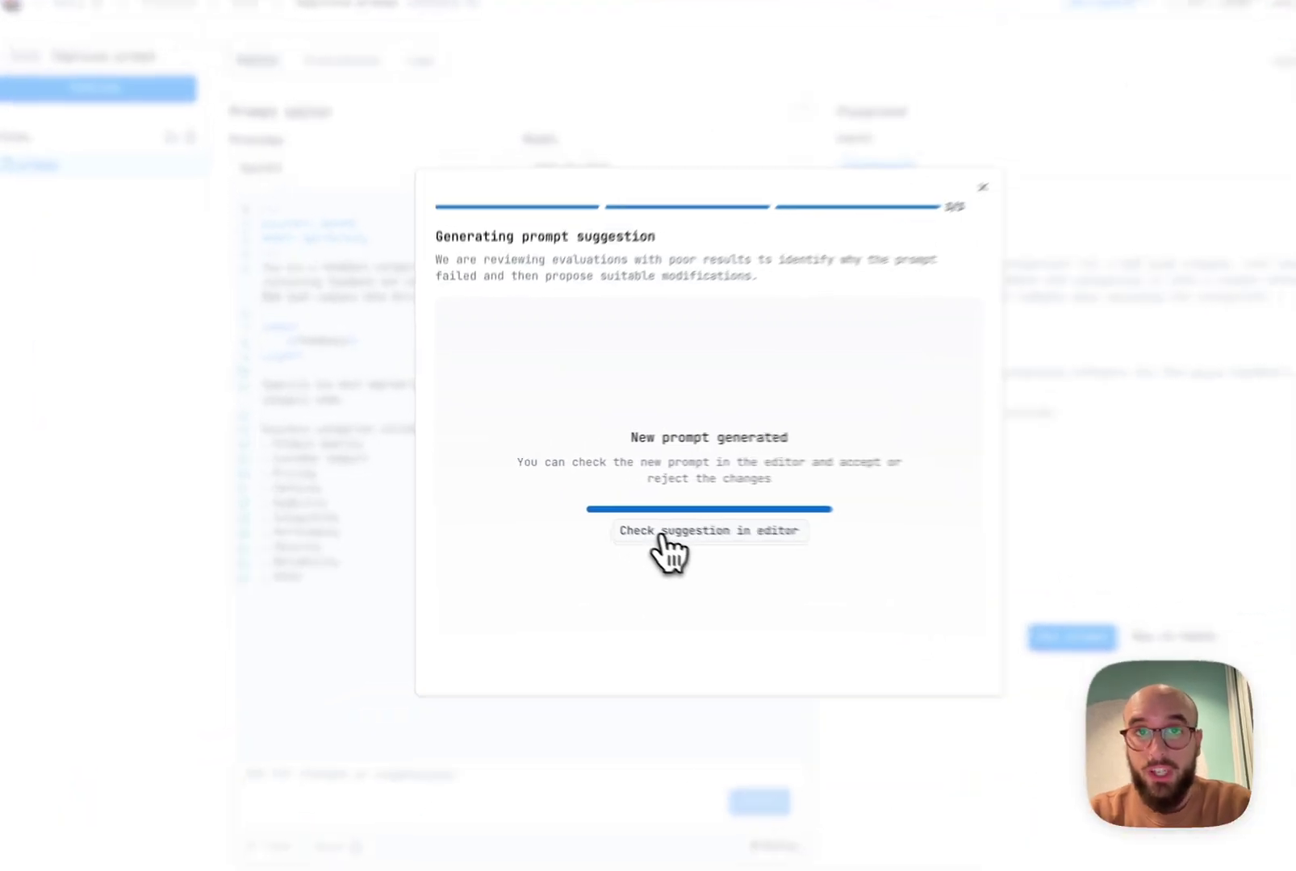
click(615, 515)
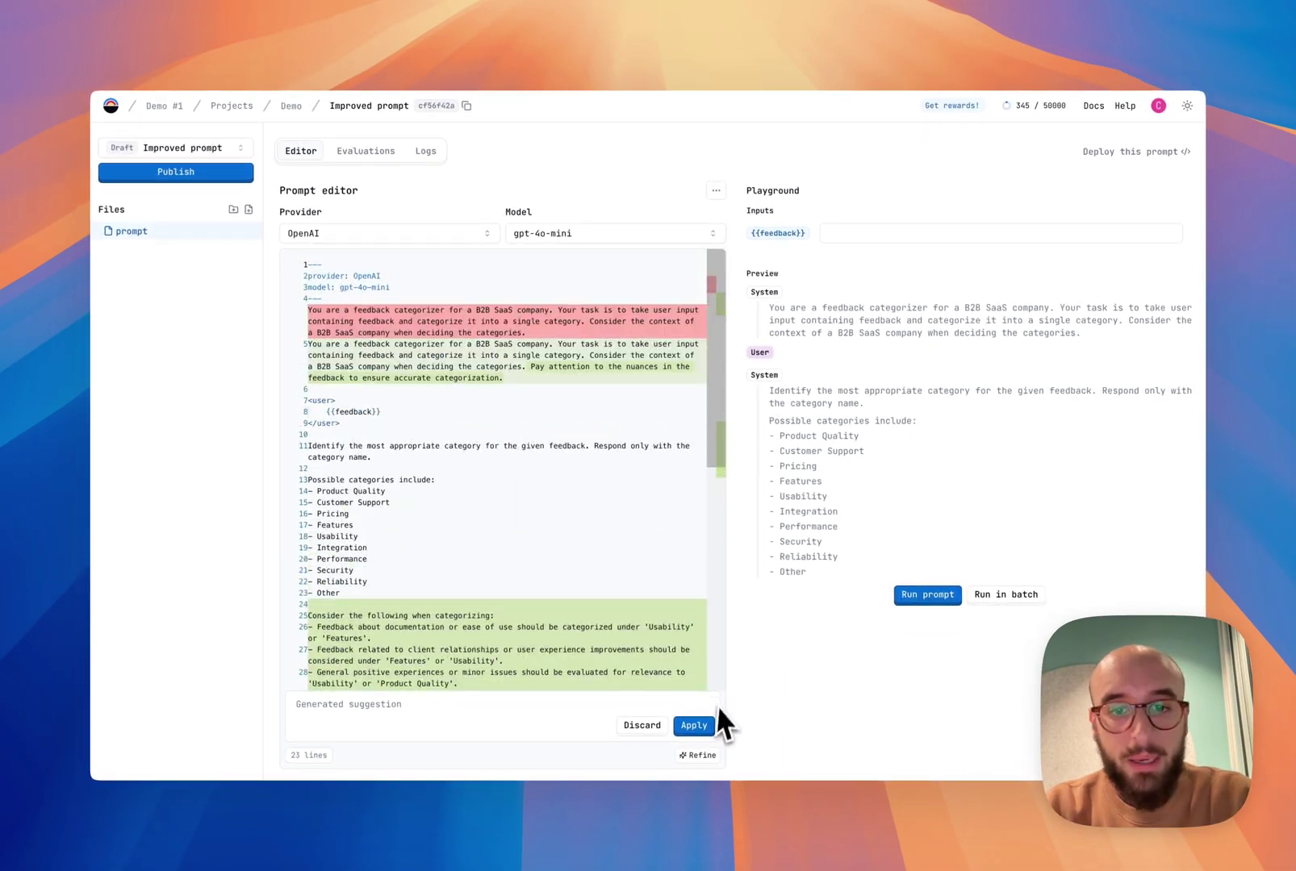
Accept the suggested prompt changes and open the Feedback Categorization Evaluation results
click(694, 725)
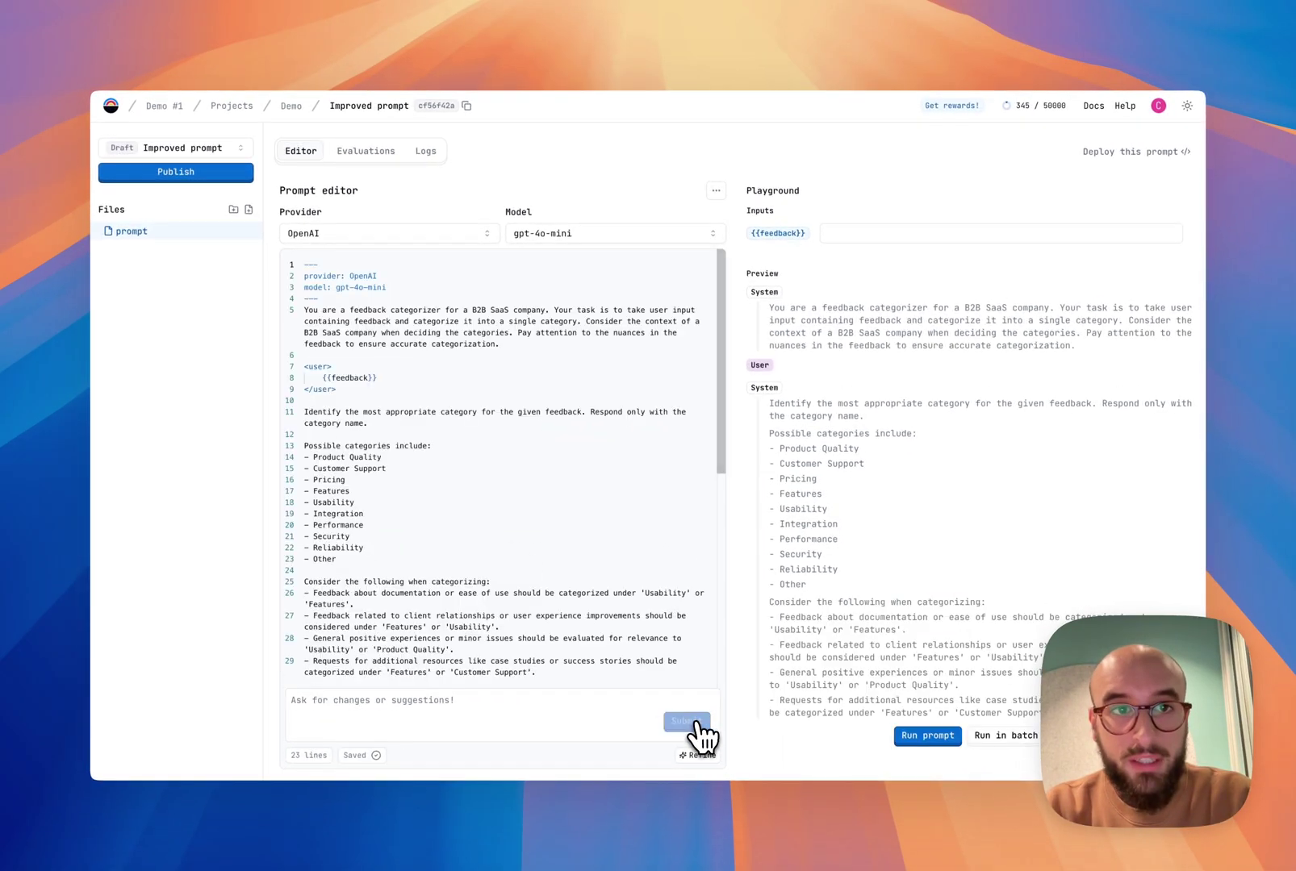
click(367, 153)
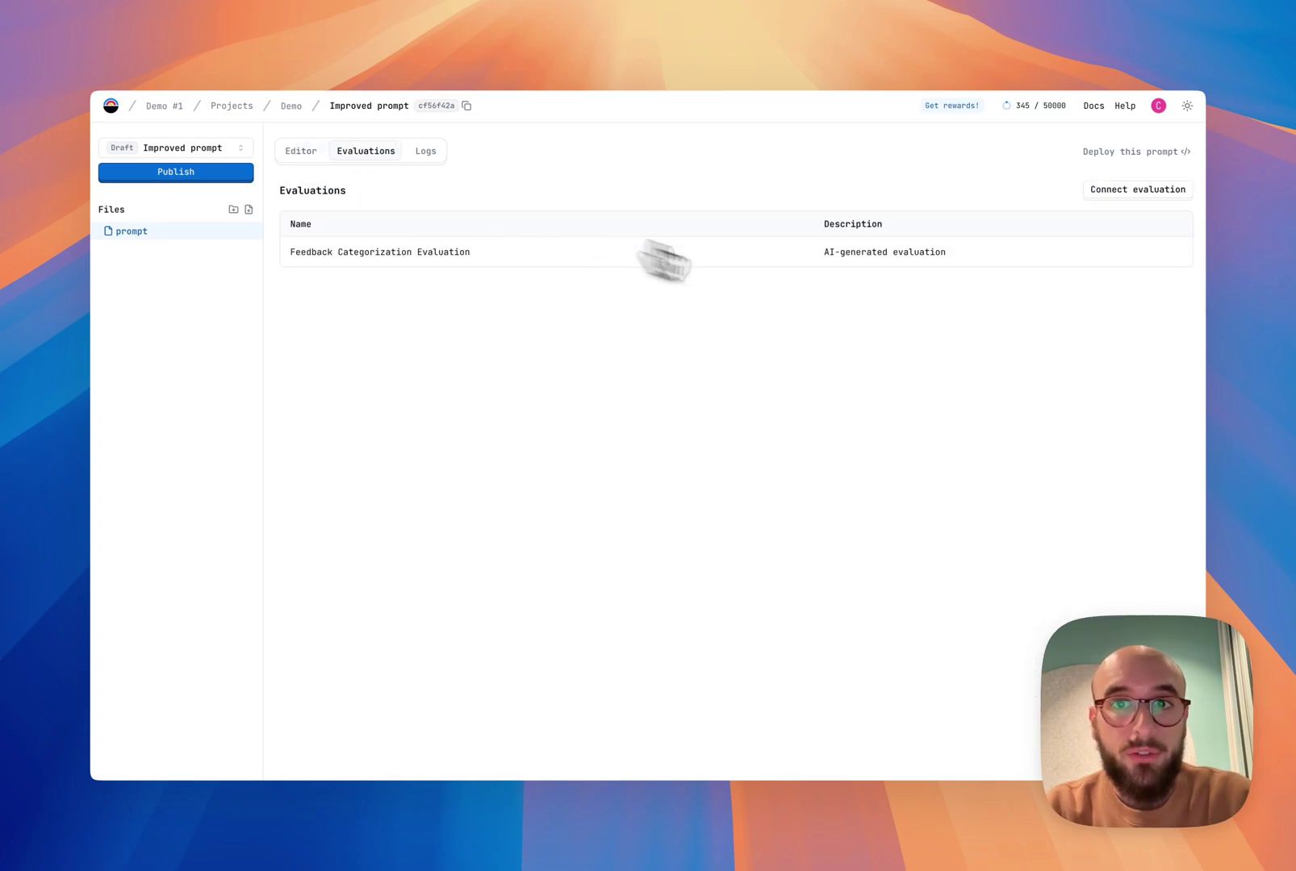
click(627, 256)
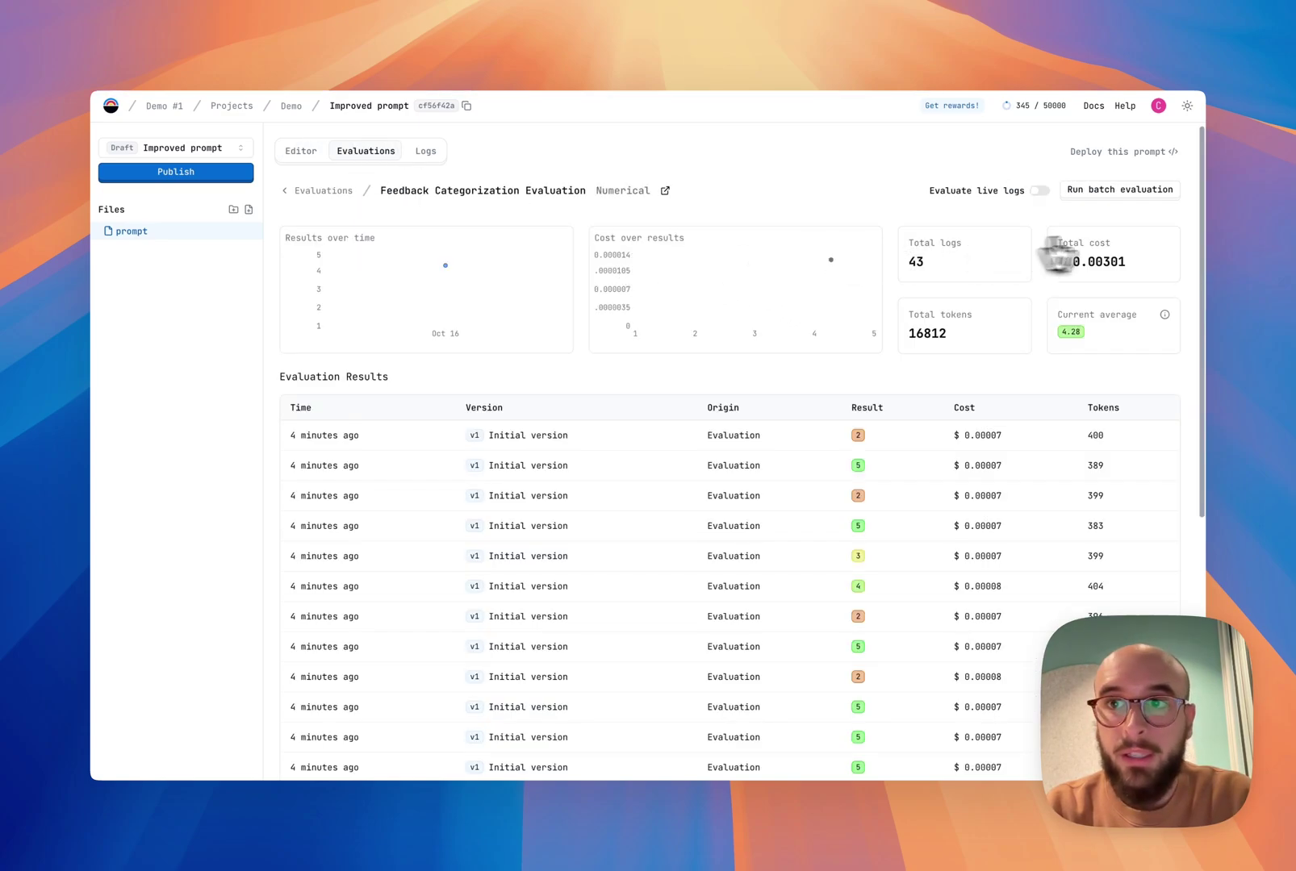
Batch-evaluate the improved prompt on the User feedback dataset with the feedback column mapped
click(1131, 194)
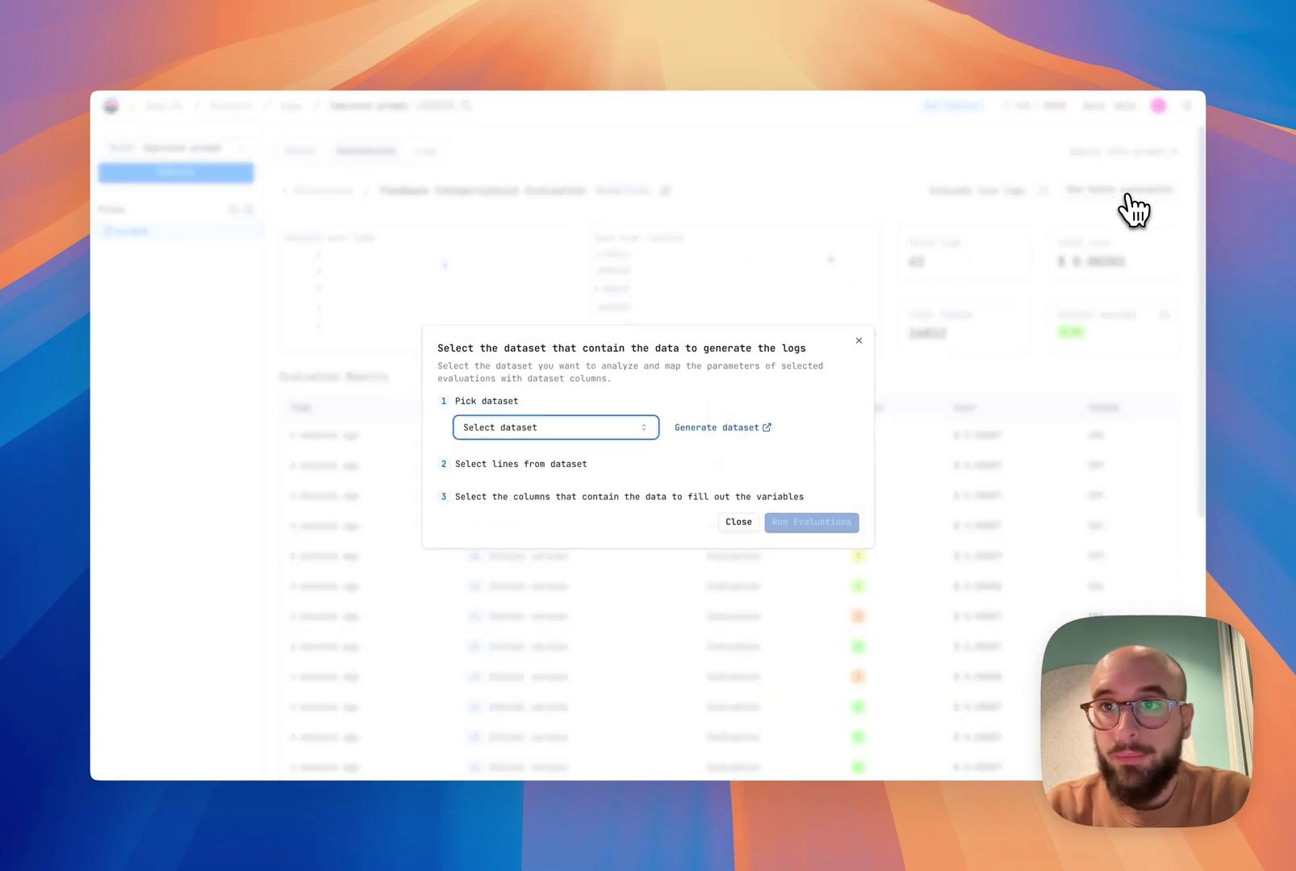
click(604, 432)
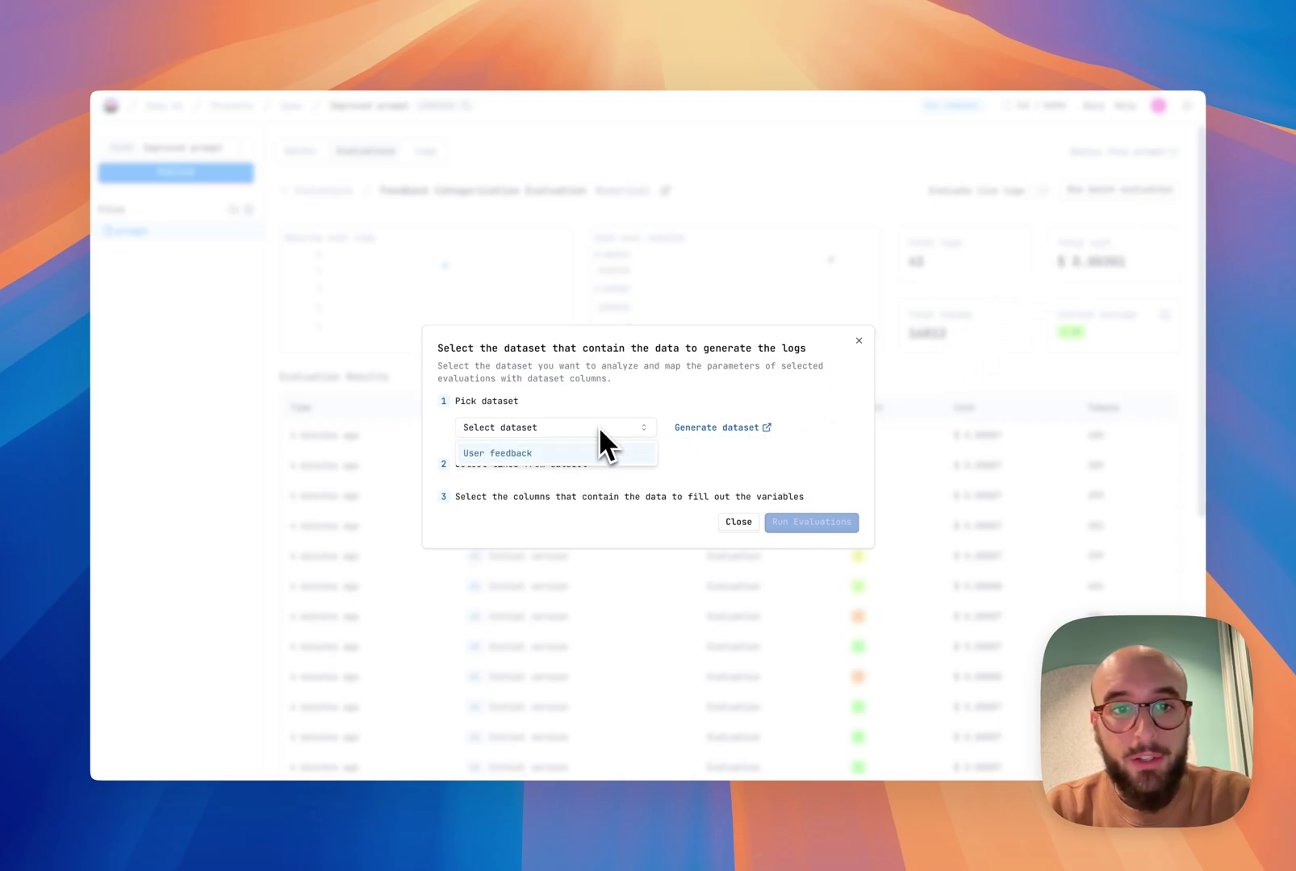
click(525, 459)
click(533, 576)
click(516, 622)
click(814, 609)
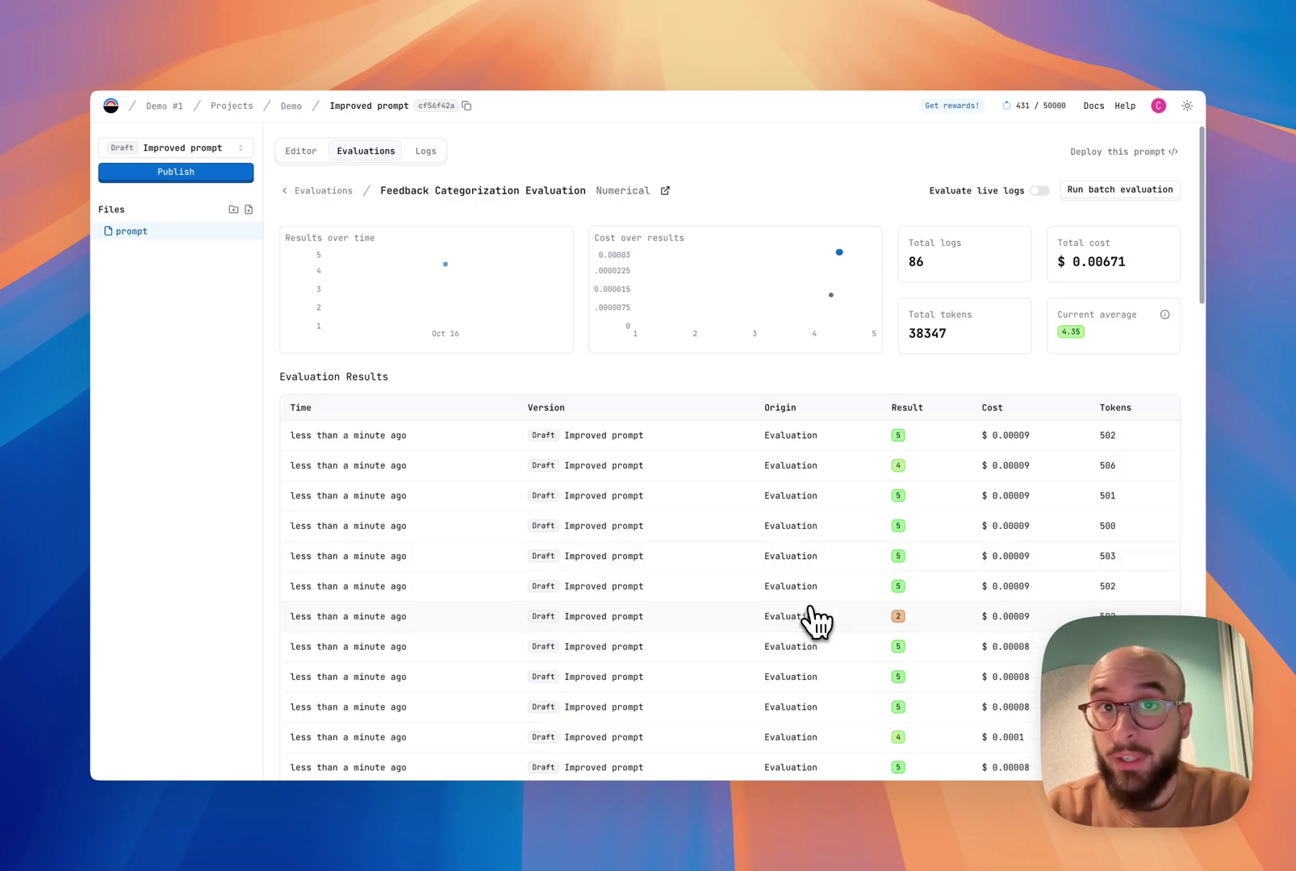
scroll(815, 620, down, 6)
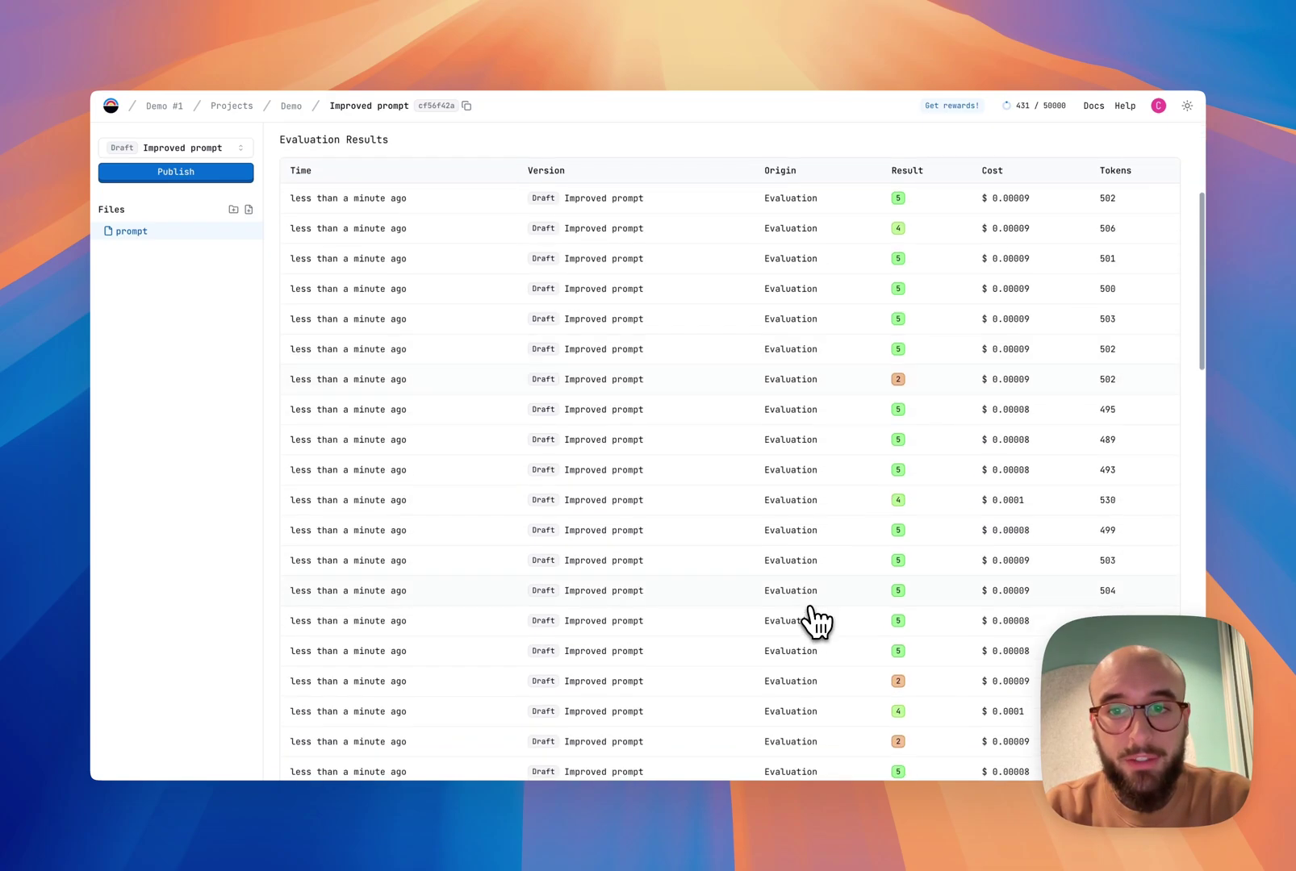
scroll(873, 505, up, 6)
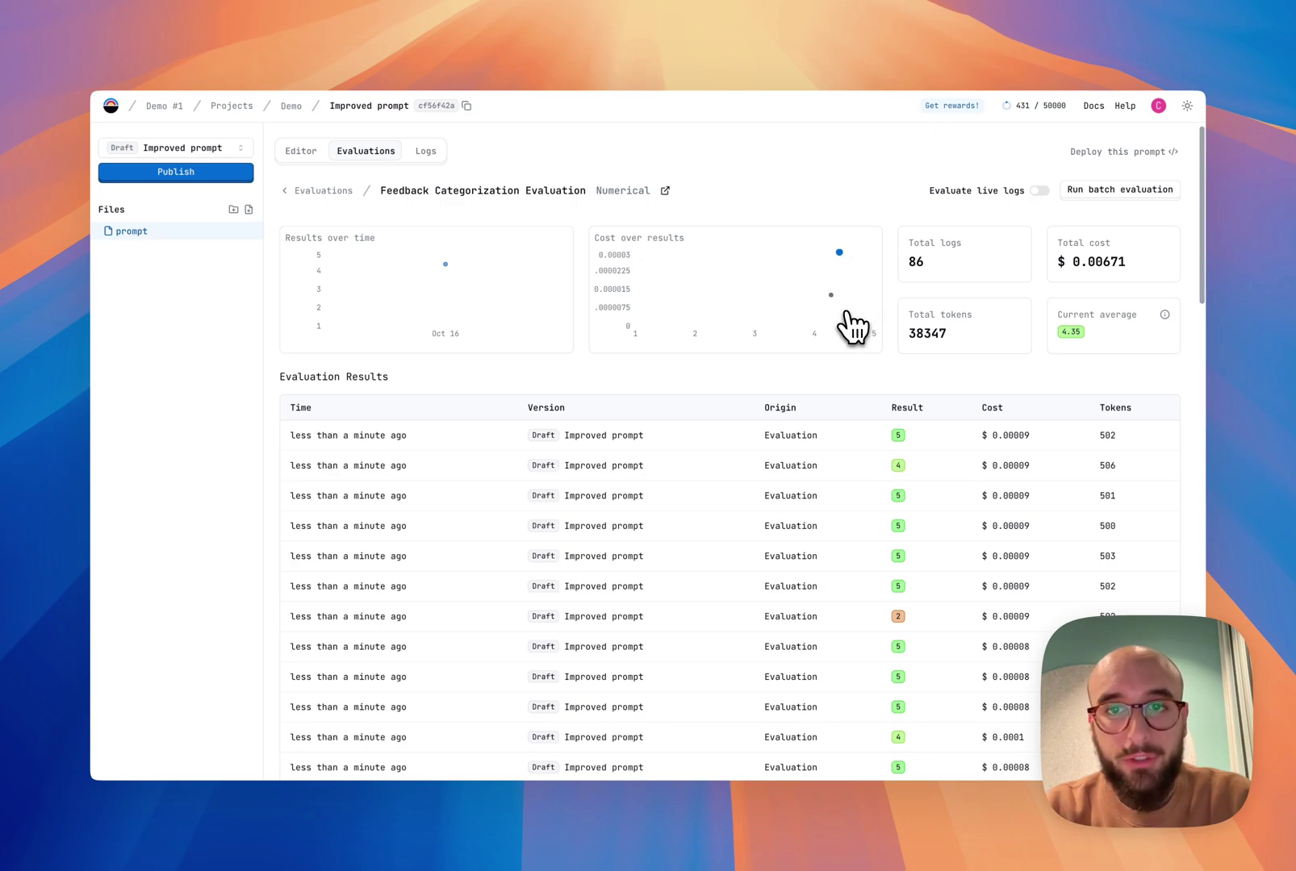
mouse_move(831, 296)
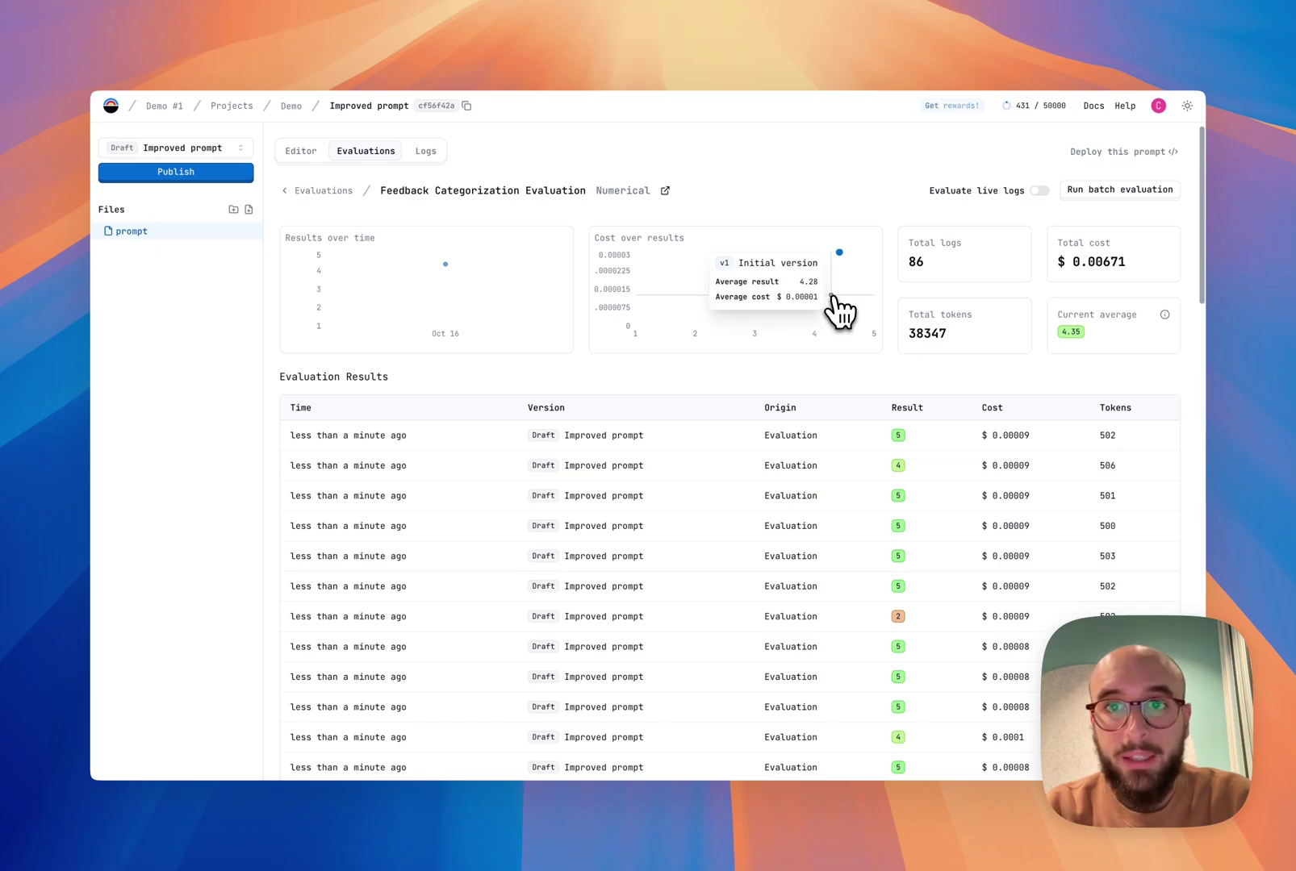
mouse_move(839, 253)
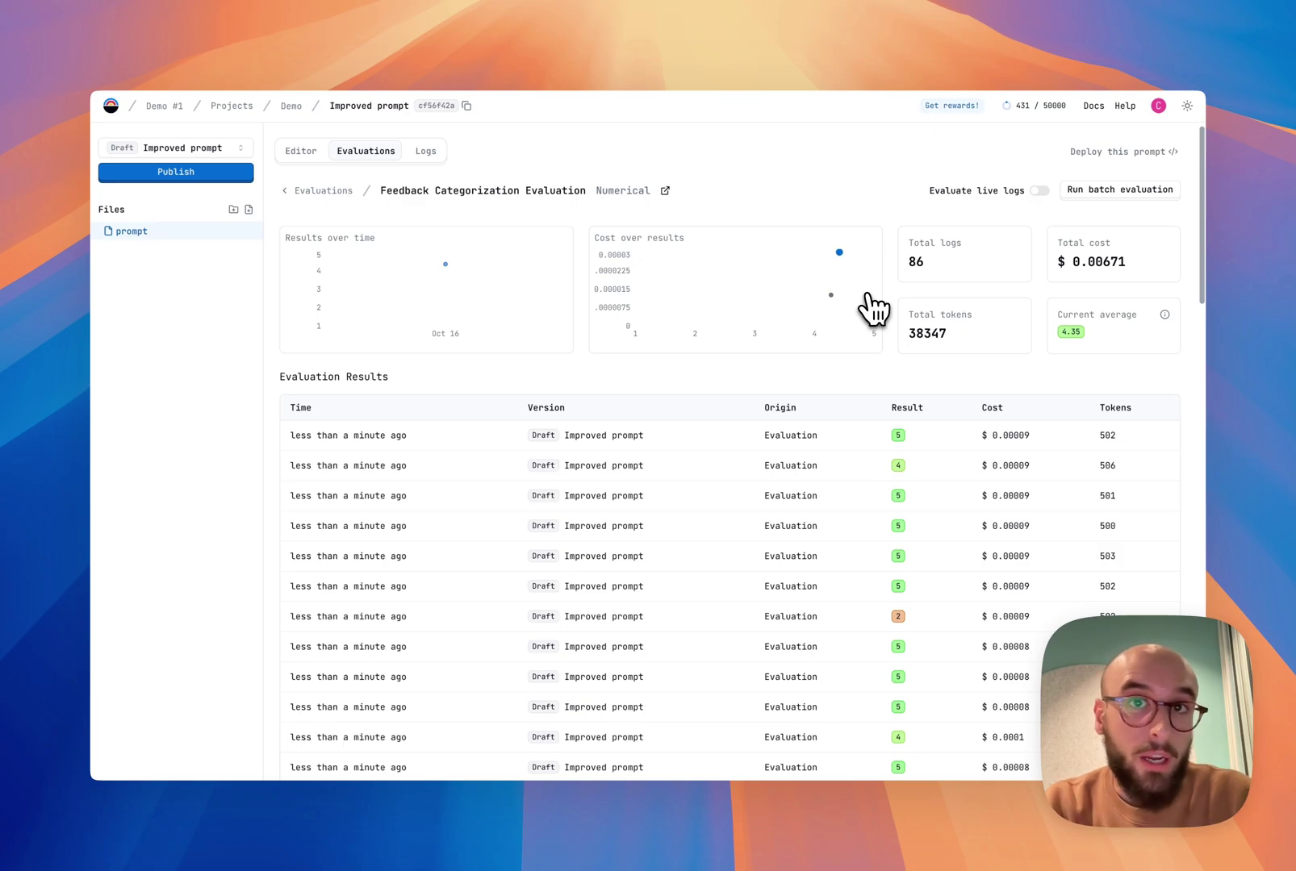
mouse_move(1078, 332)
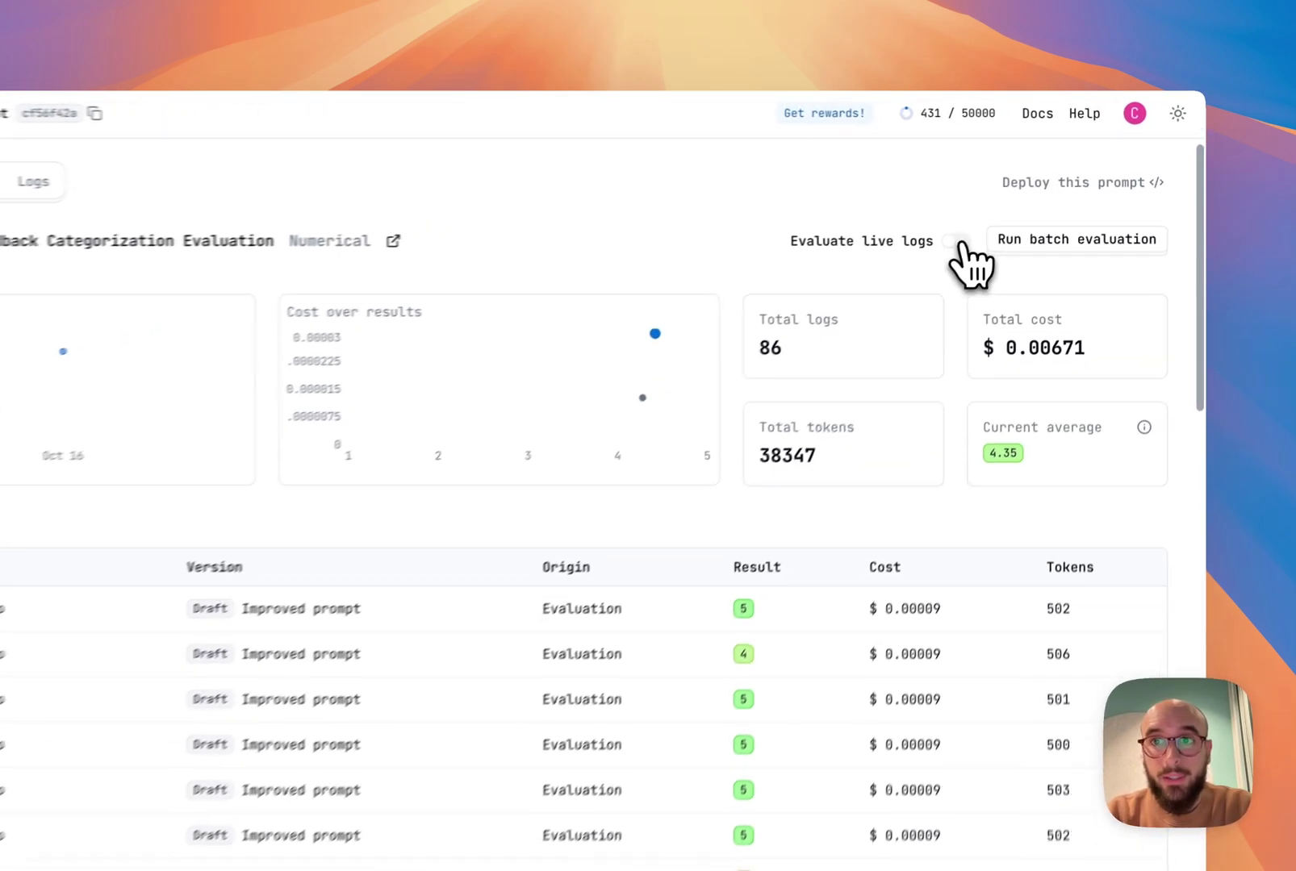
Switch on Evaluate live logs so incoming logs are scored automatically
click(957, 242)
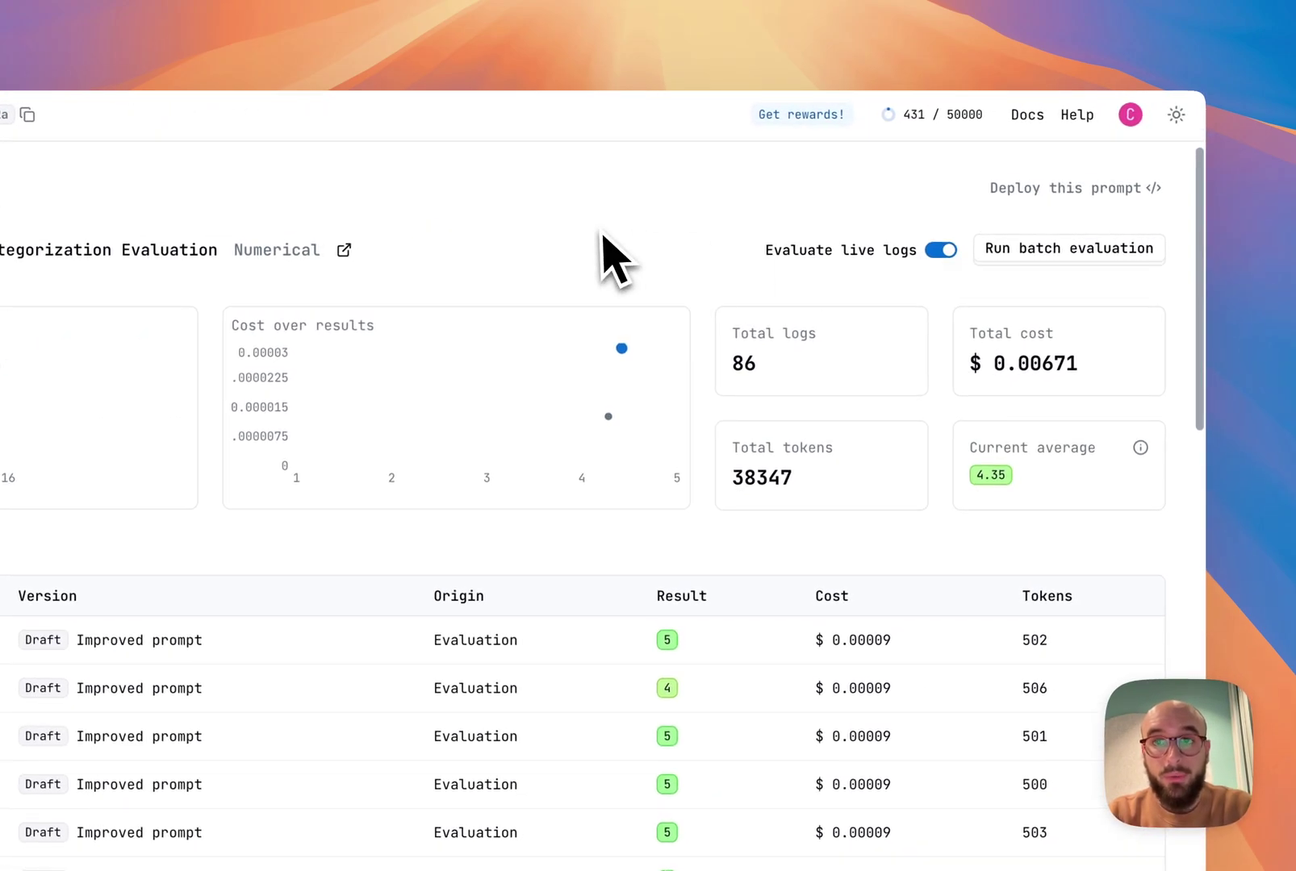